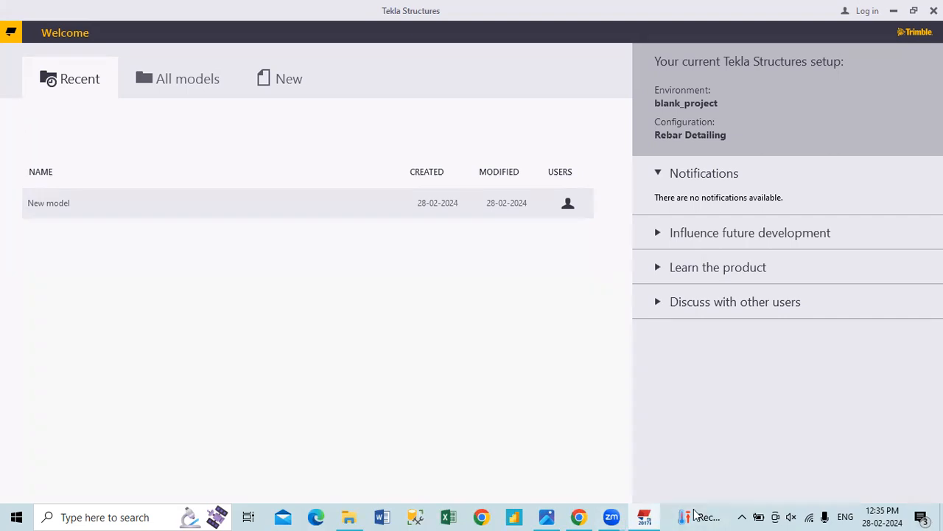
pyautogui.moveTo(118, 371)
pyautogui.mouseDown()
pyautogui.moveTo(459, 174)
pyautogui.moveTo(175, 209)
pyautogui.moveTo(171, 379)
pyautogui.moveTo(227, 382)
pyautogui.mouseUp()
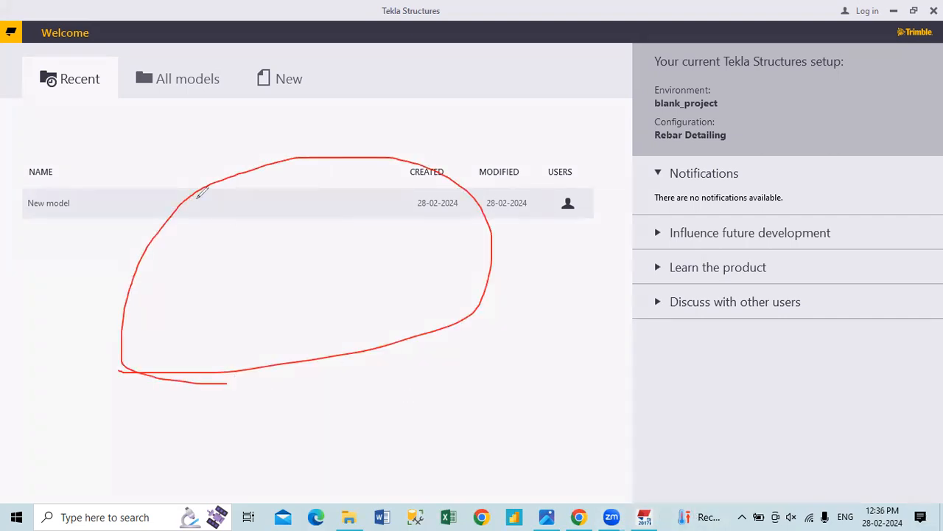
pyautogui.moveTo(109, 102)
pyautogui.mouseDown()
pyautogui.moveTo(267, 111)
pyautogui.moveTo(316, 46)
pyautogui.mouseUp()
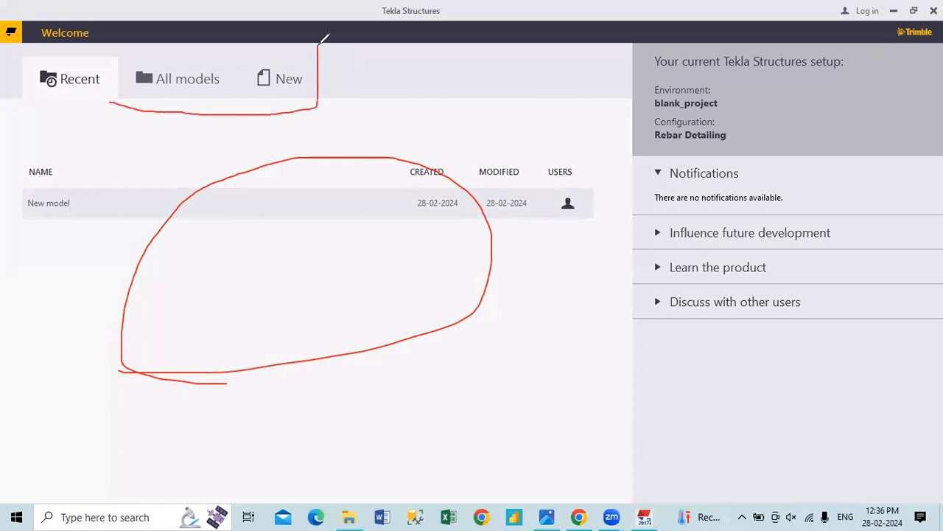
pyautogui.moveTo(110, 45)
pyautogui.mouseDown()
pyautogui.moveTo(310, 46)
pyautogui.moveTo(238, 90)
pyautogui.moveTo(310, 51)
pyautogui.moveTo(277, 47)
pyautogui.mouseUp()
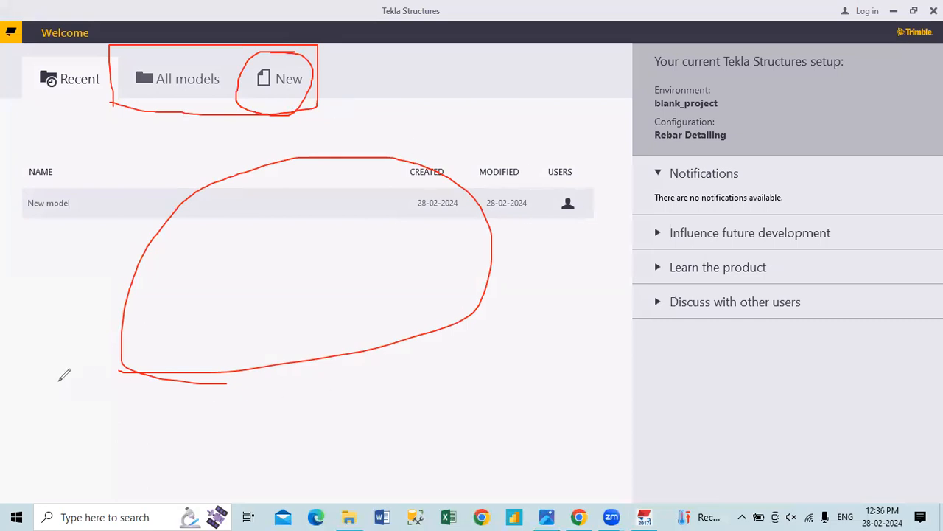
pyautogui.click(93, 344)
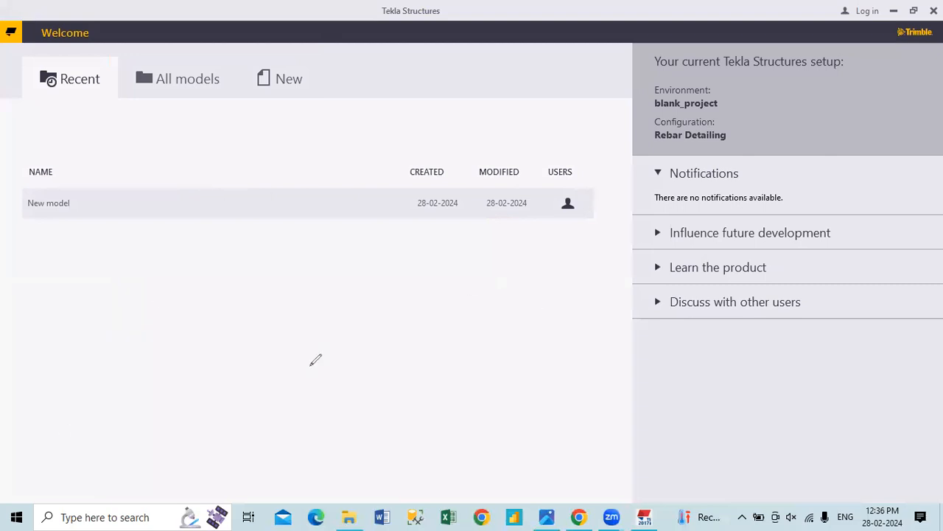
pyautogui.moveTo(226, 319)
pyautogui.mouseDown()
pyautogui.moveTo(227, 347)
pyautogui.moveTo(248, 329)
pyautogui.moveTo(357, 325)
pyautogui.moveTo(348, 352)
pyautogui.mouseUp()
pyautogui.moveTo(416, 305); pyautogui.dragTo(422, 339)
pyautogui.moveTo(406, 307)
pyautogui.mouseDown()
pyautogui.moveTo(427, 302)
pyautogui.moveTo(469, 328)
pyautogui.moveTo(484, 319)
pyautogui.moveTo(484, 342)
pyautogui.mouseUp()
pyautogui.moveTo(506, 312)
pyautogui.mouseDown()
pyautogui.moveTo(522, 298)
pyautogui.moveTo(547, 299)
pyautogui.mouseUp()
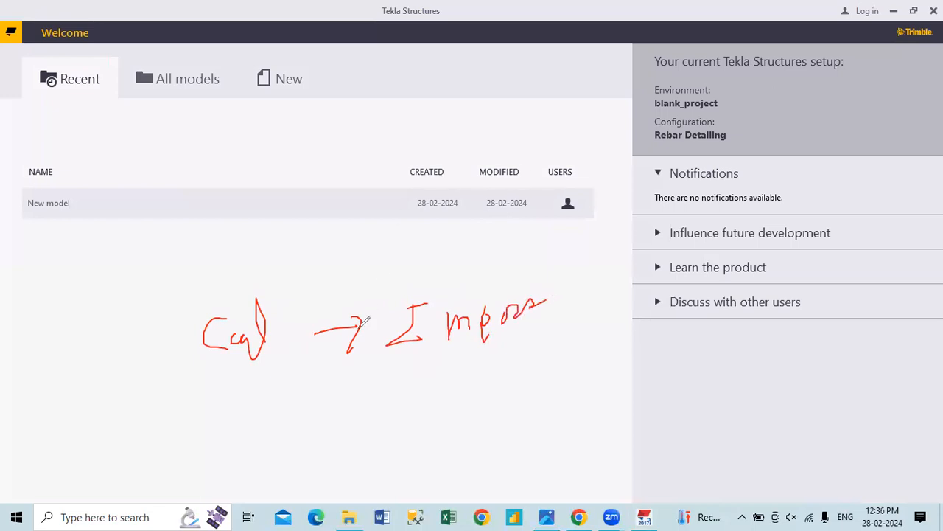
pyautogui.moveTo(289, 406)
pyautogui.mouseDown()
pyautogui.moveTo(286, 424)
pyautogui.moveTo(362, 427)
pyautogui.moveTo(352, 395)
pyautogui.moveTo(380, 422)
pyautogui.moveTo(384, 415)
pyautogui.mouseUp()
pyautogui.moveTo(293, 450)
pyautogui.mouseDown()
pyautogui.moveTo(392, 443)
pyautogui.moveTo(402, 371)
pyautogui.moveTo(265, 386)
pyautogui.moveTo(264, 451)
pyautogui.moveTo(317, 455)
pyautogui.mouseUp()
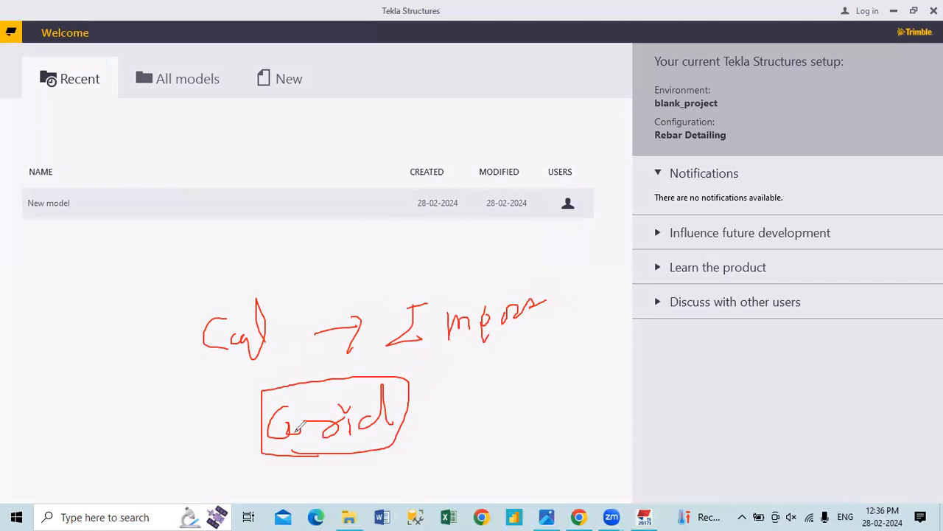
pyautogui.moveTo(424, 413)
pyautogui.mouseDown()
pyautogui.moveTo(432, 431)
pyautogui.moveTo(441, 429)
pyautogui.mouseUp()
pyautogui.click(90, 334)
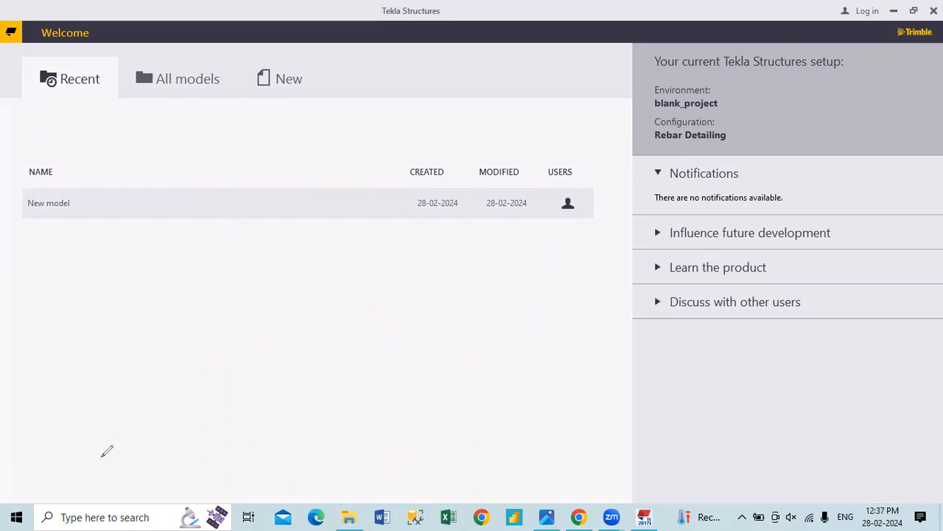
# Step: Switch to the structural plan image and examine its grid lines in X and Y and the spacing dimensions between columns
pyautogui.click(547, 517)
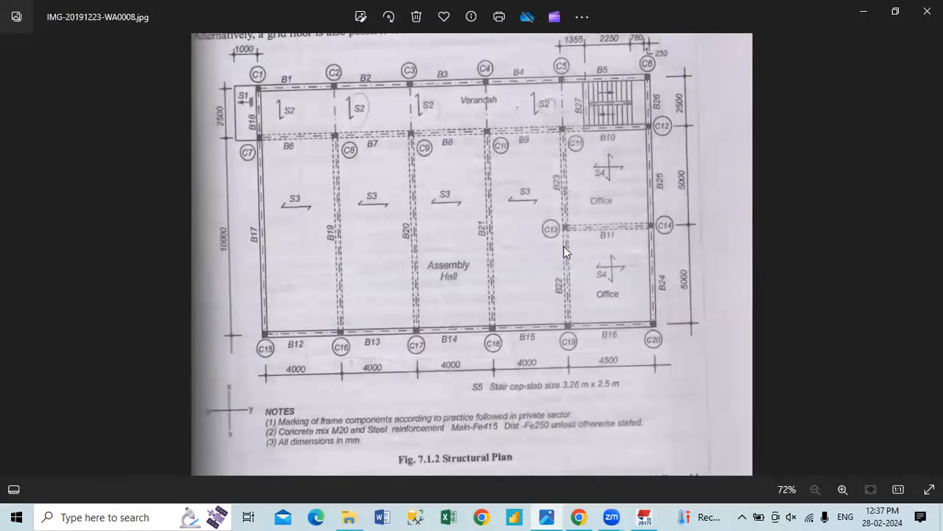
pyautogui.scroll(2, 558, 252)
pyautogui.moveTo(639, 255); pyautogui.dragTo(629, 320)
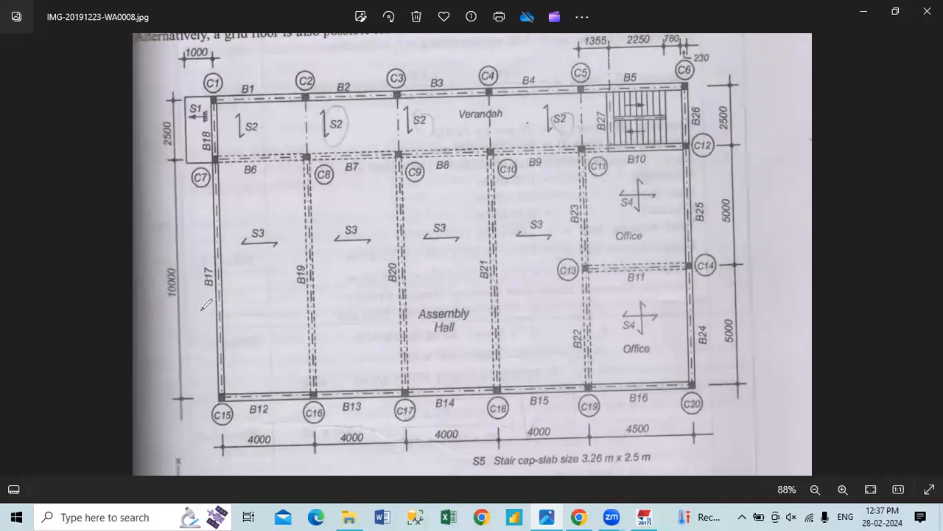
pyautogui.moveTo(200, 296); pyautogui.dragTo(201, 319)
pyautogui.moveTo(254, 301); pyautogui.dragTo(284, 311)
pyautogui.moveTo(412, 300)
pyautogui.mouseDown()
pyautogui.moveTo(424, 309)
pyautogui.moveTo(420, 319)
pyautogui.mouseUp()
pyautogui.moveTo(506, 294); pyautogui.dragTo(529, 319)
pyautogui.moveTo(618, 283)
pyautogui.mouseDown()
pyautogui.moveTo(606, 318)
pyautogui.moveTo(641, 283)
pyautogui.mouseUp()
pyautogui.moveTo(713, 281); pyautogui.dragTo(709, 302)
pyautogui.moveTo(440, 191)
pyautogui.mouseDown()
pyautogui.moveTo(497, 191)
pyautogui.moveTo(483, 205)
pyautogui.mouseUp()
pyautogui.moveTo(523, 214)
pyautogui.mouseDown()
pyautogui.moveTo(517, 230)
pyautogui.moveTo(543, 226)
pyautogui.mouseUp()
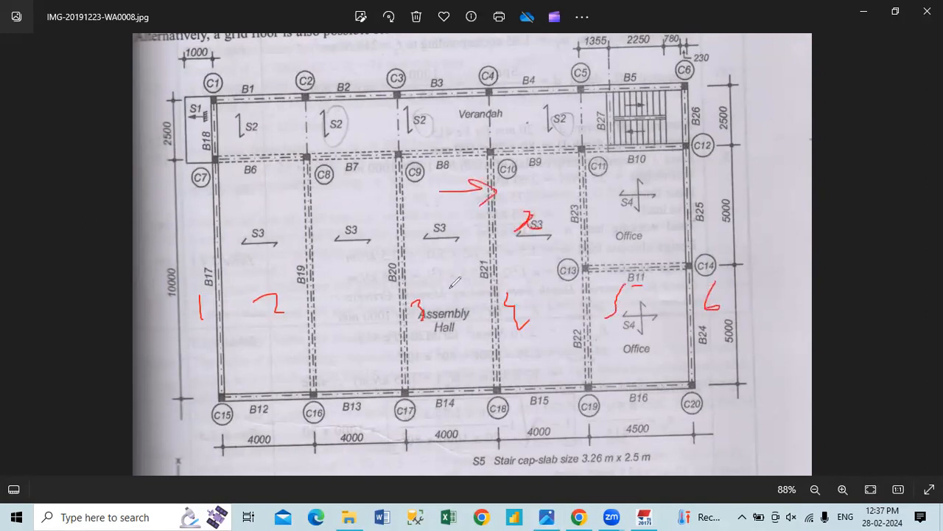
pyautogui.moveTo(329, 247); pyautogui.dragTo(342, 226)
pyautogui.moveTo(205, 389); pyautogui.dragTo(203, 397)
pyautogui.moveTo(196, 163); pyautogui.dragTo(205, 170)
pyautogui.moveTo(192, 93); pyautogui.dragTo(193, 103)
pyautogui.moveTo(351, 233)
pyautogui.mouseDown()
pyautogui.moveTo(362, 243)
pyautogui.moveTo(357, 256)
pyautogui.mouseUp()
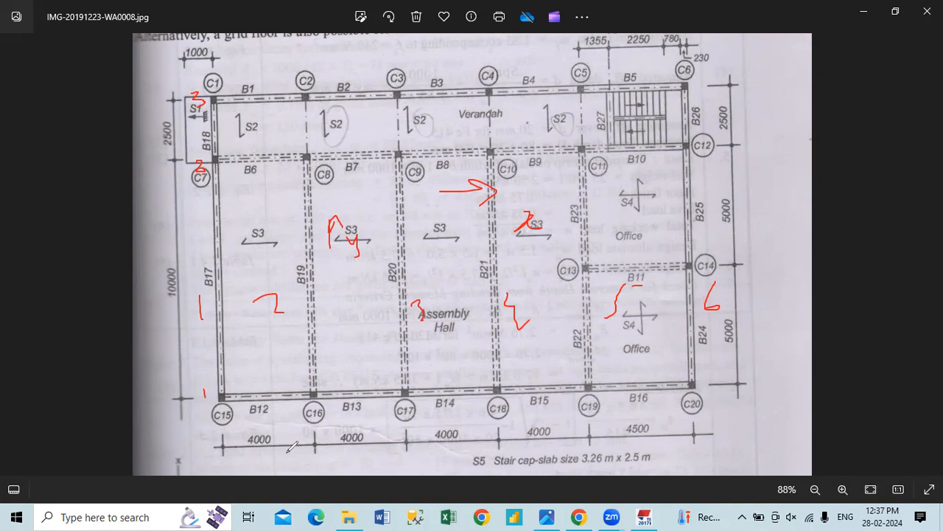
pyautogui.moveTo(239, 453)
pyautogui.mouseDown()
pyautogui.moveTo(280, 455)
pyautogui.moveTo(249, 423)
pyautogui.moveTo(246, 444)
pyautogui.mouseUp()
pyautogui.moveTo(343, 429)
pyautogui.mouseDown()
pyautogui.moveTo(358, 446)
pyautogui.moveTo(372, 427)
pyautogui.mouseUp()
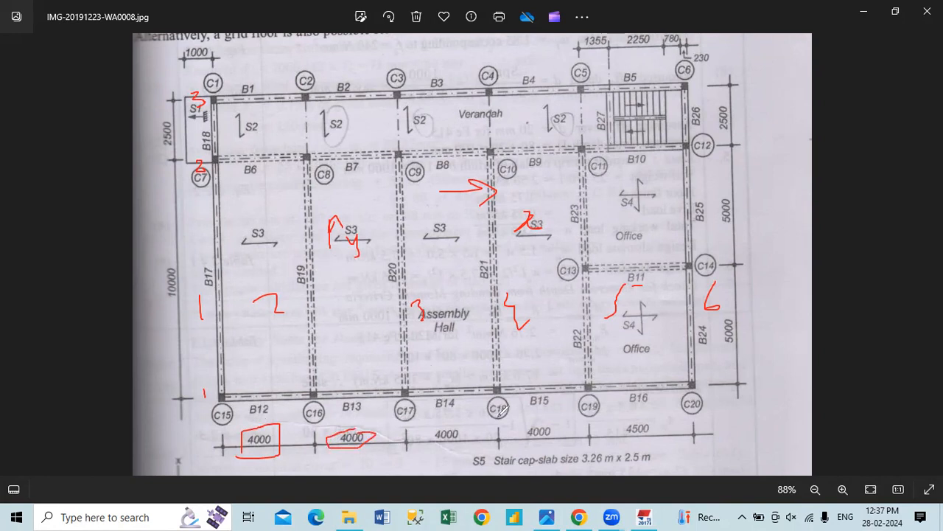
pyautogui.moveTo(639, 422)
pyautogui.mouseDown()
pyautogui.moveTo(634, 441)
pyautogui.moveTo(658, 423)
pyautogui.moveTo(647, 421)
pyautogui.mouseUp()
pyautogui.moveTo(744, 319)
pyautogui.mouseDown()
pyautogui.moveTo(728, 326)
pyautogui.moveTo(743, 321)
pyautogui.mouseUp()
pyautogui.moveTo(732, 198); pyautogui.dragTo(730, 221)
pyautogui.moveTo(730, 109); pyautogui.dragTo(724, 109)
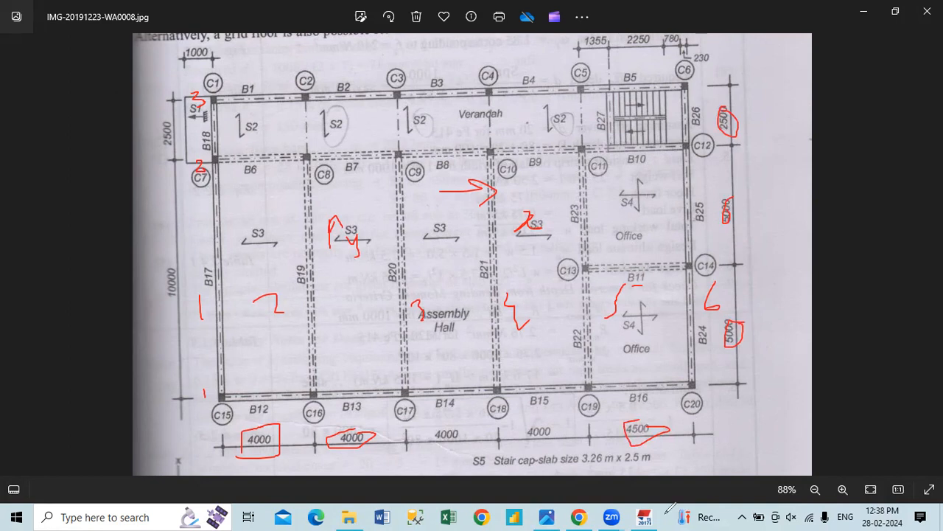
# Step: Switch to Tekla Structures and create a new model from the Blank template, entering a first name as the model name
pyautogui.click(644, 517)
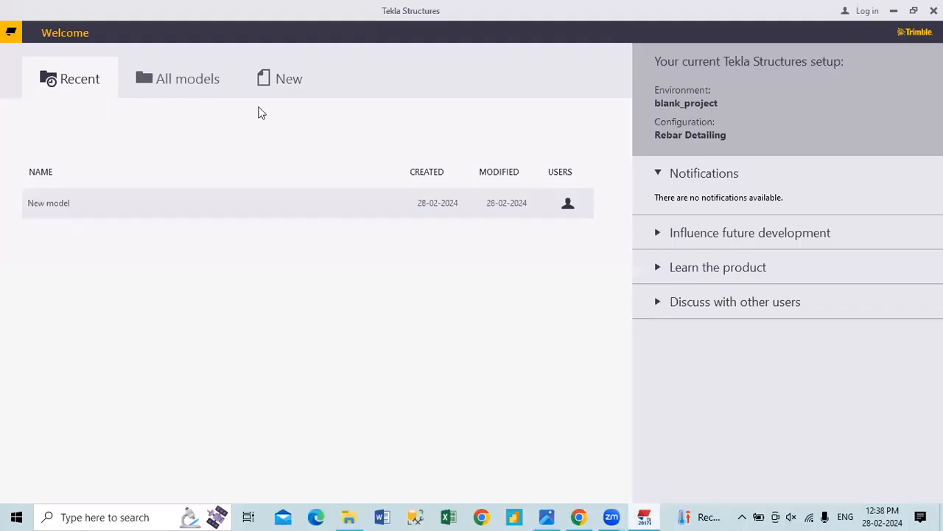
pyautogui.click(278, 79)
pyautogui.click(98, 179)
pyautogui.moveTo(99, 179); pyautogui.dragTo(3, 184)
pyautogui.write('Shubha')
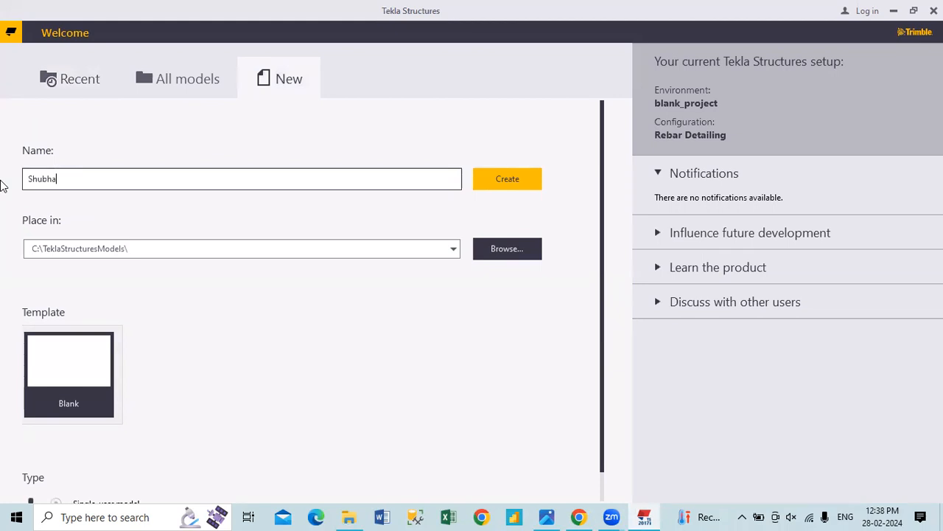
pyautogui.write('m')
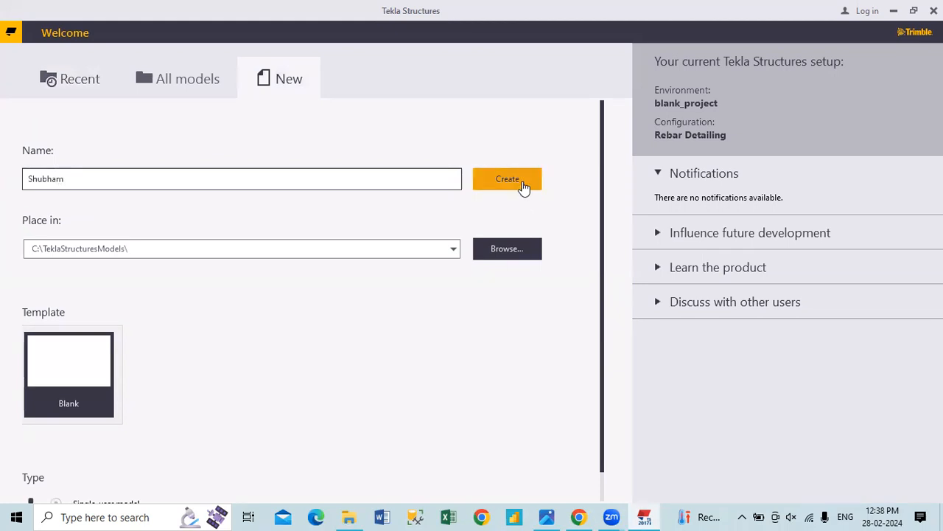
pyautogui.click(521, 184)
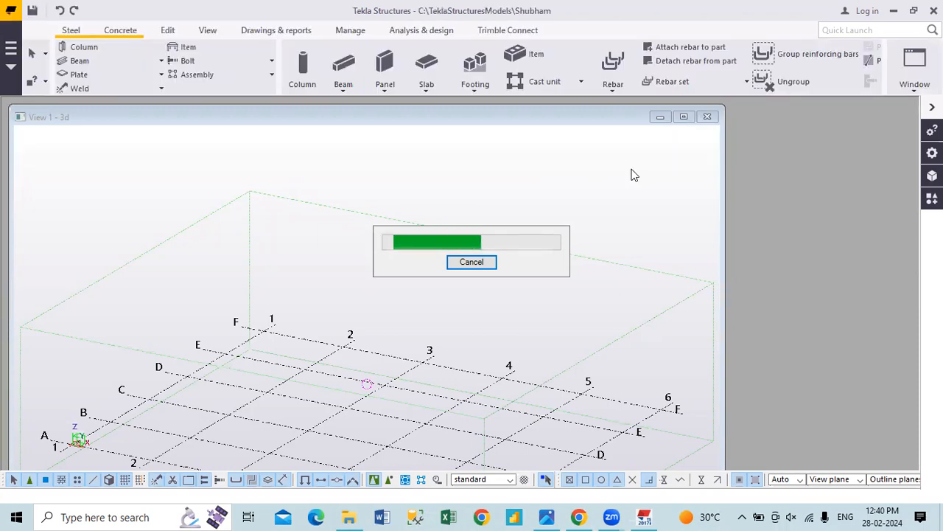
# Step: Maximize the 3D view window of the new model in Tekla Structures
pyautogui.hotkey('alt', 'Tab')
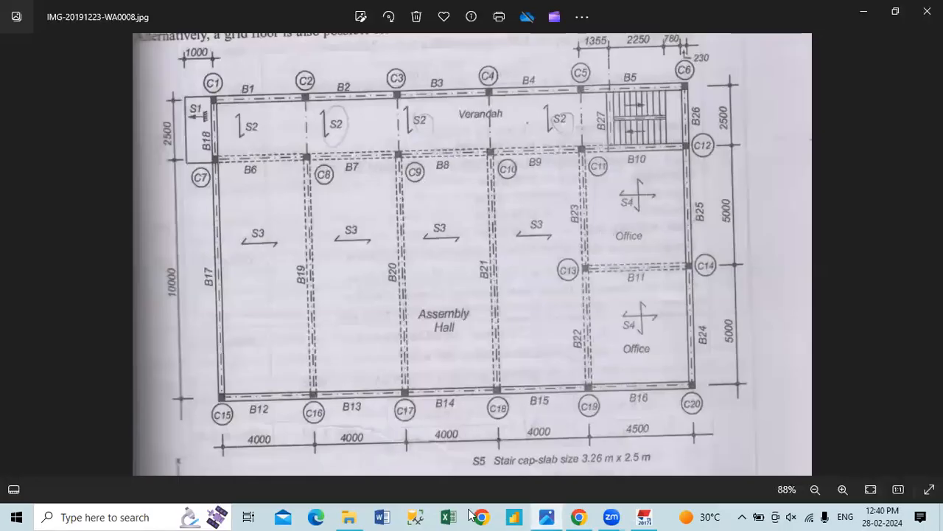
pyautogui.click(645, 516)
pyautogui.click(469, 289)
pyautogui.click(683, 116)
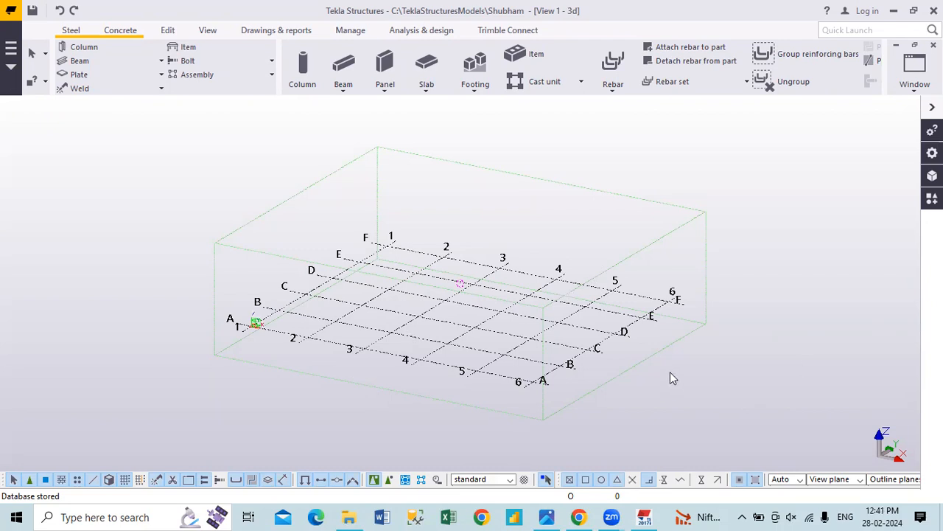
# Step: Toggle the view between plan and 3D to examine the layout of the default grid
pyautogui.moveTo(741, 329); pyautogui.dragTo(740, 325, button='middle')
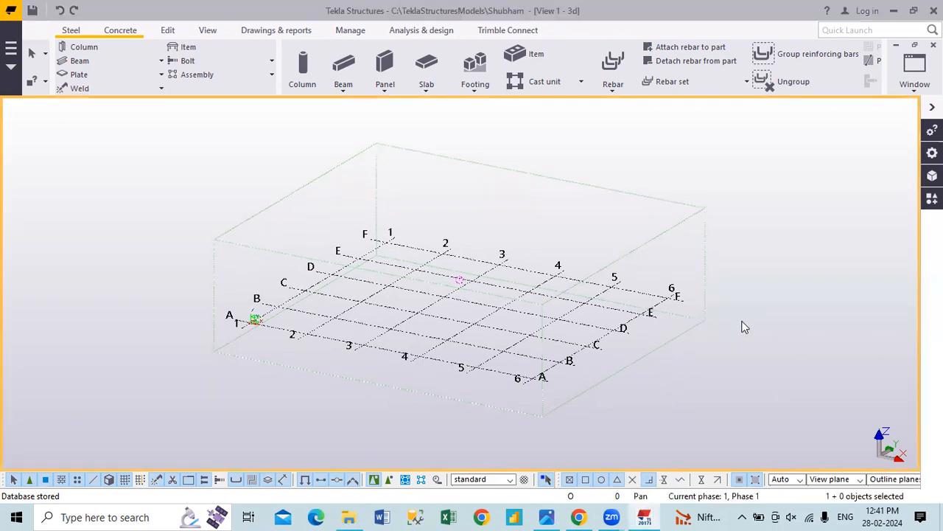
pyautogui.hotkey('ctrl', 'p')
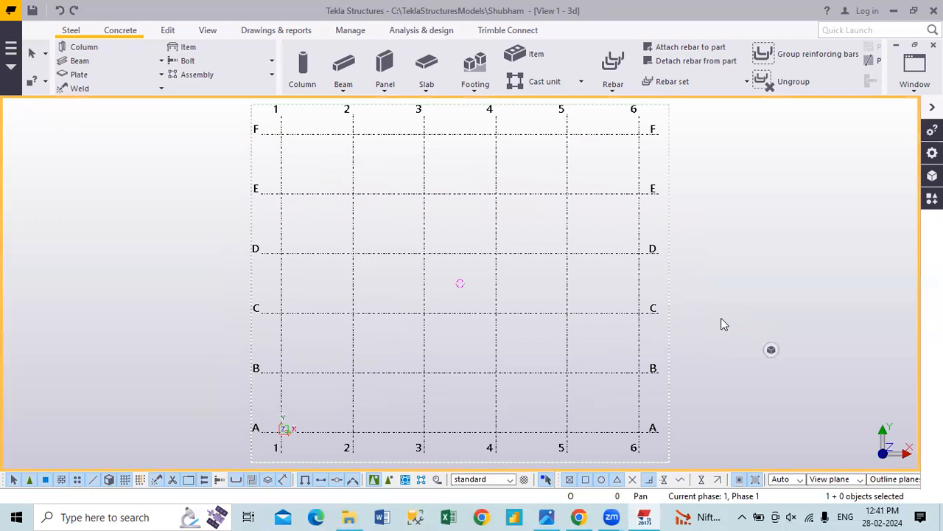
pyautogui.scroll(-2, 721, 318)
pyautogui.moveTo(731, 343); pyautogui.dragTo(632, 341, button='middle')
pyautogui.scroll(-1, 638, 316)
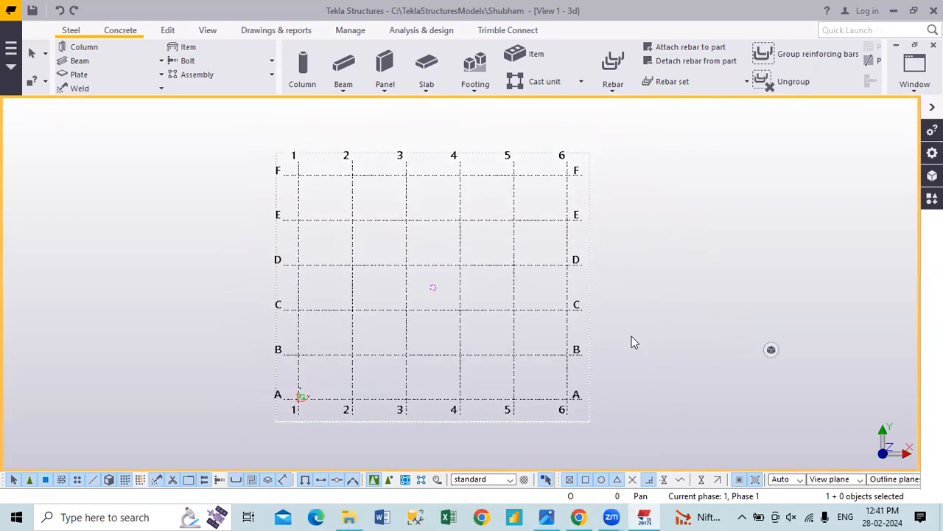
pyautogui.hotkey('ctrl', 'p')
pyautogui.hotkey('ctrl', 'p')
pyautogui.hotkey('ctrl', 'p')
pyautogui.hotkey('ctrl', 'p')
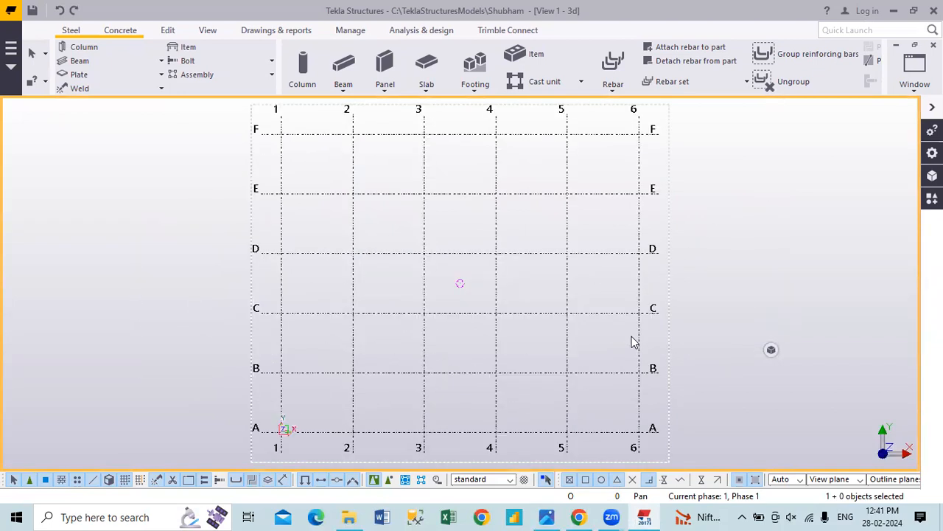
pyautogui.hotkey('ctrl', 'p')
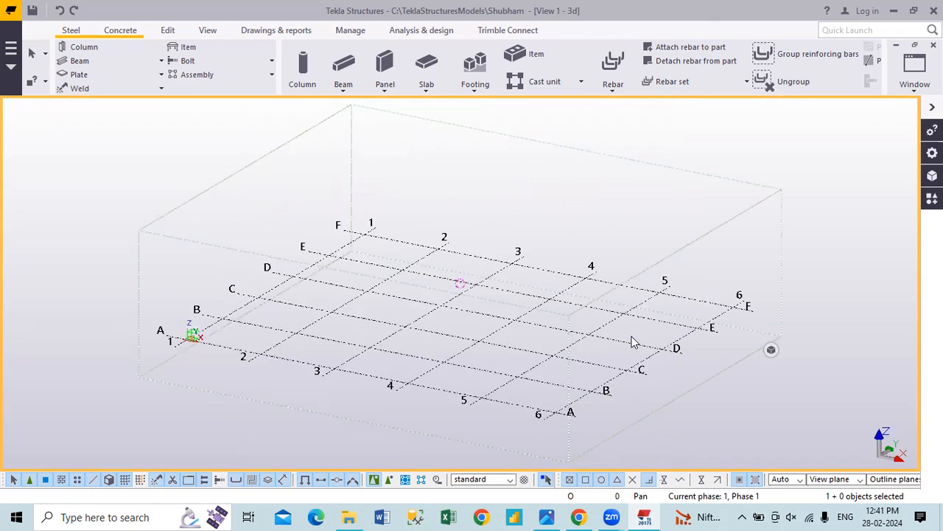
# Step: Examine the work plane origin, its X and Y directions and the nearby grid labels 1 and B
pyautogui.scroll(5, 192, 333)
pyautogui.scroll(3, 193, 334)
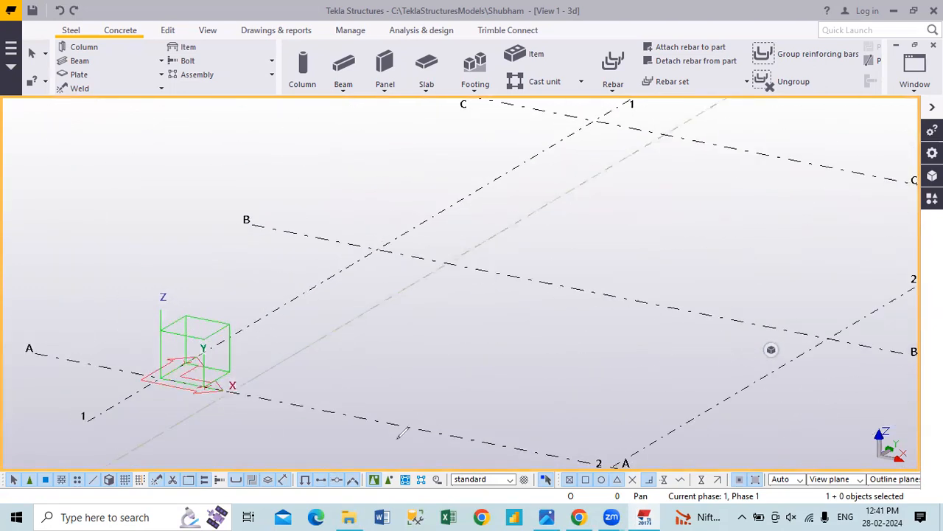
pyautogui.moveTo(242, 374); pyautogui.dragTo(275, 399)
pyautogui.moveTo(235, 344); pyautogui.dragTo(298, 308)
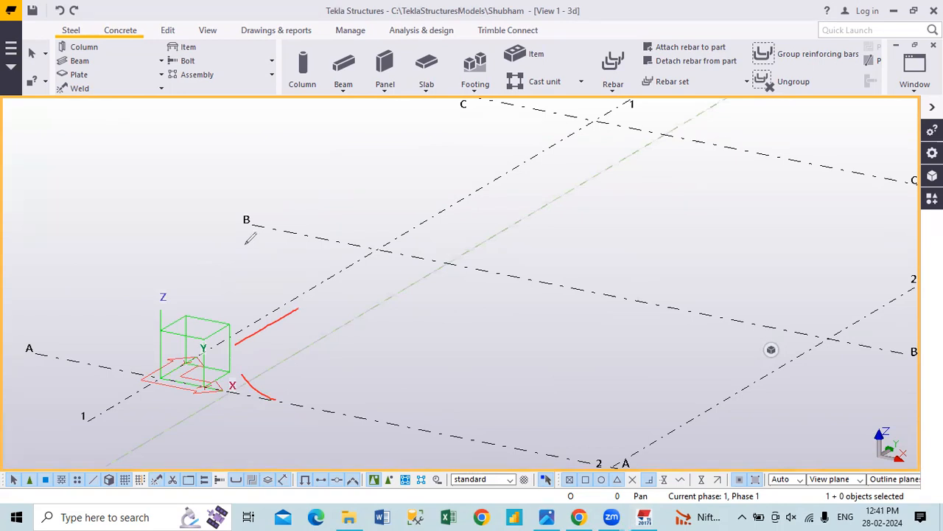
pyautogui.moveTo(253, 210)
pyautogui.mouseDown()
pyautogui.moveTo(237, 218)
pyautogui.moveTo(255, 221)
pyautogui.mouseUp()
pyautogui.moveTo(92, 393)
pyautogui.mouseDown()
pyautogui.moveTo(103, 407)
pyautogui.moveTo(96, 392)
pyautogui.mouseUp()
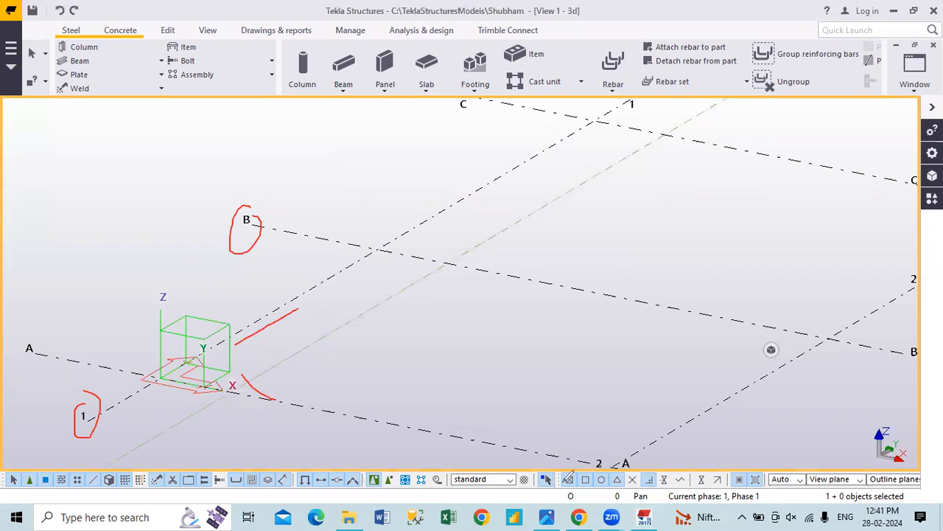
pyautogui.click(6, 277)
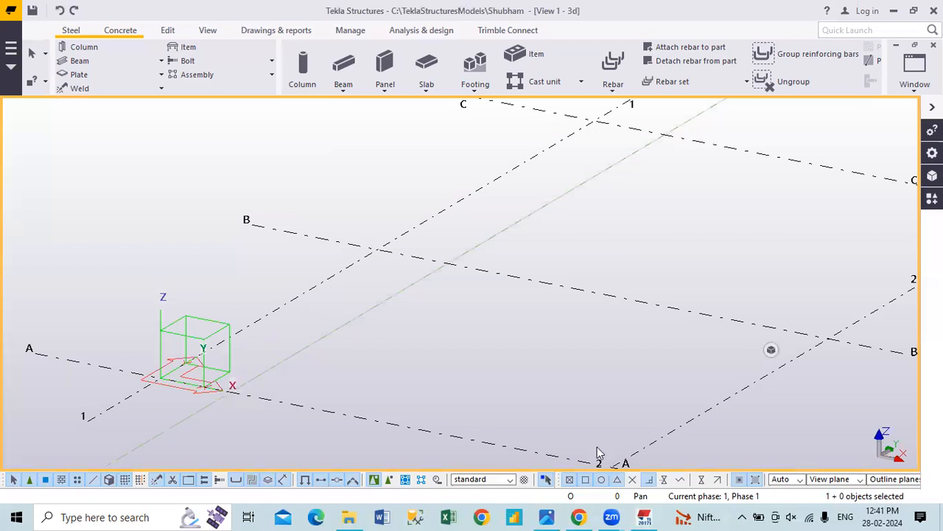
pyautogui.scroll(-5, 594, 387)
pyautogui.moveTo(648, 423); pyautogui.dragTo(331, 386, button='middle')
pyautogui.scroll(-8, 333, 384)
pyautogui.moveTo(526, 393); pyautogui.dragTo(433, 366, button='middle')
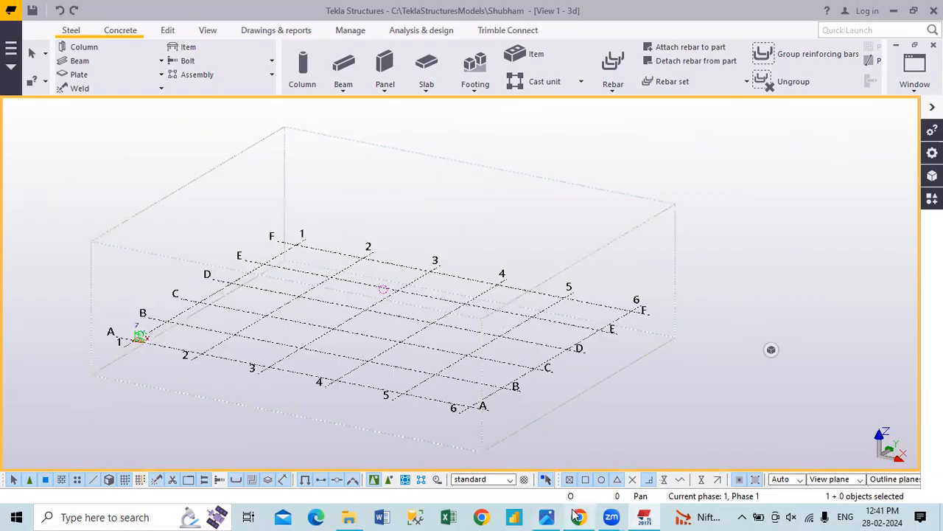
# Step: Check the structural plan image again and open the properties of the model grid in Tekla Structures
pyautogui.click(519, 517)
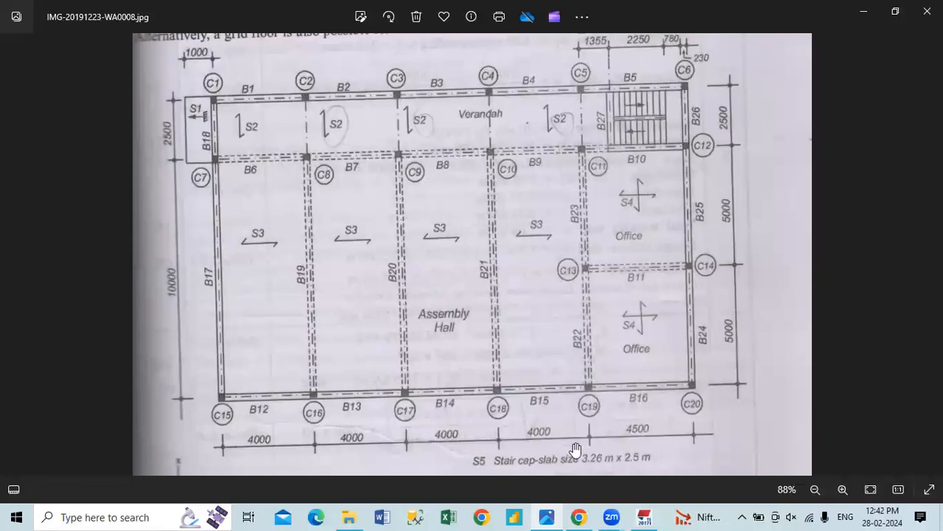
pyautogui.click(644, 515)
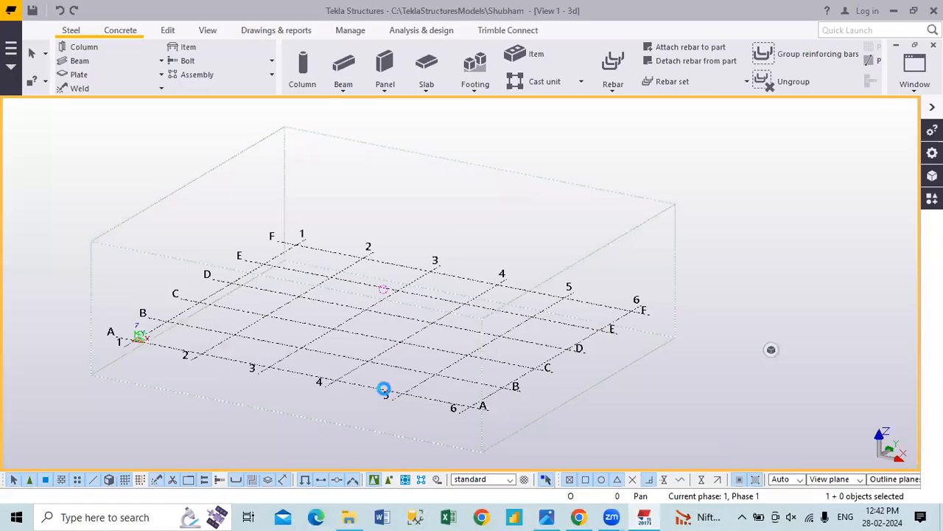
pyautogui.doubleClick(351, 382)
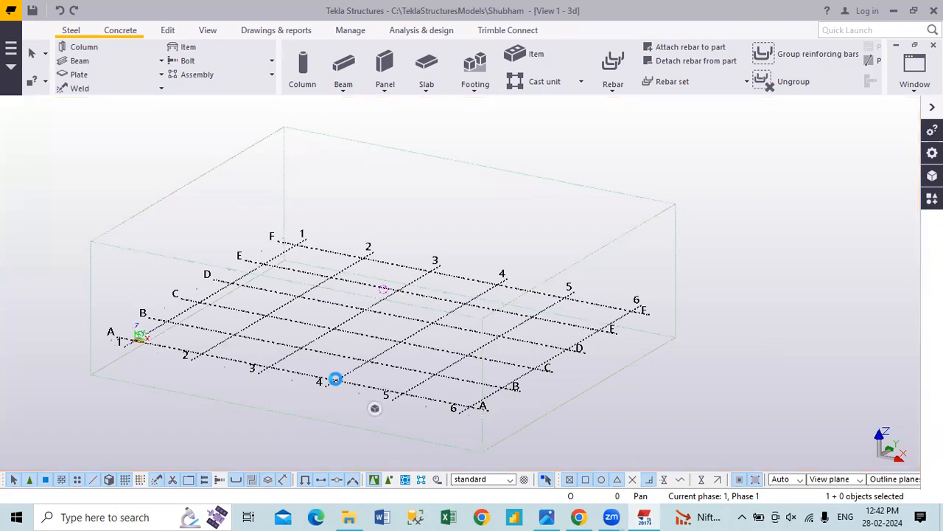
pyautogui.rightClick(336, 381)
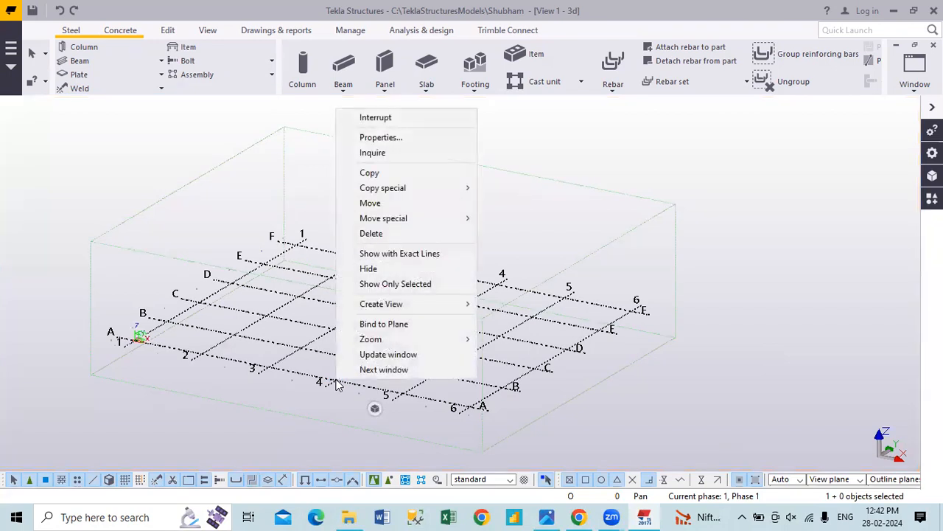
pyautogui.doubleClick(337, 383)
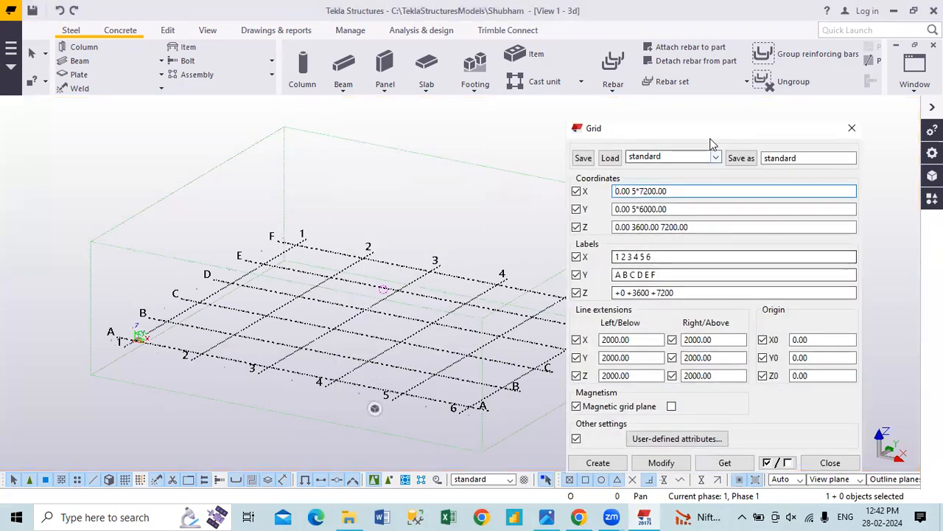
pyautogui.moveTo(707, 136); pyautogui.dragTo(622, 104)
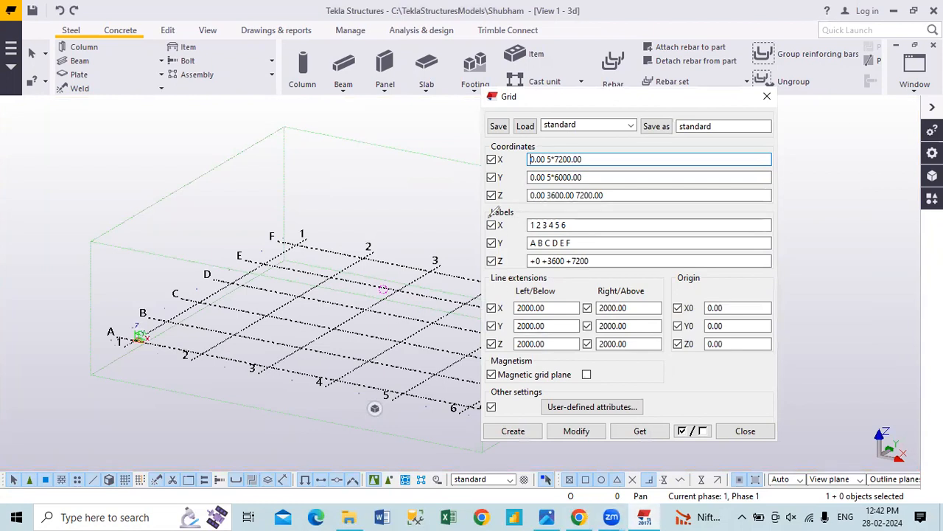
pyautogui.moveTo(488, 217); pyautogui.dragTo(512, 216)
pyautogui.moveTo(493, 149); pyautogui.dragTo(528, 149)
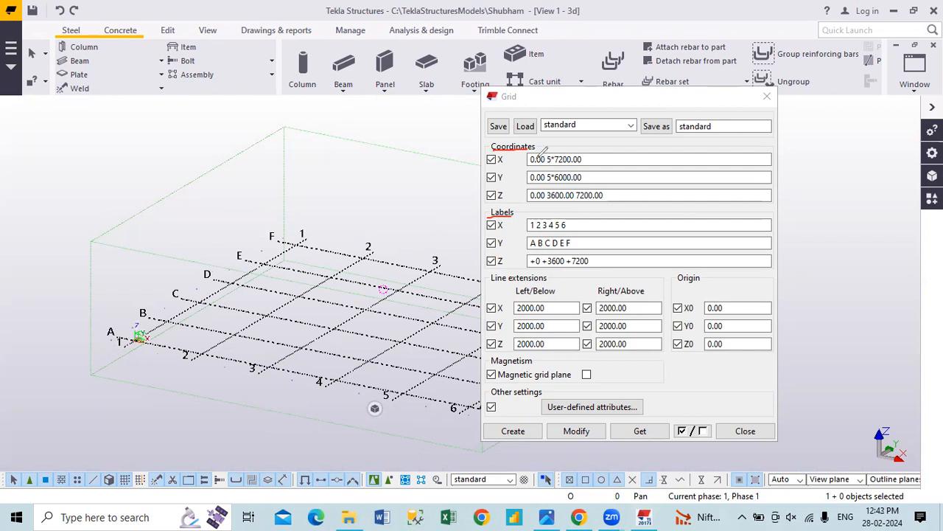
pyautogui.moveTo(571, 145)
pyautogui.mouseDown()
pyautogui.moveTo(488, 144)
pyautogui.moveTo(571, 207)
pyautogui.moveTo(616, 148)
pyautogui.moveTo(562, 136)
pyautogui.mouseUp()
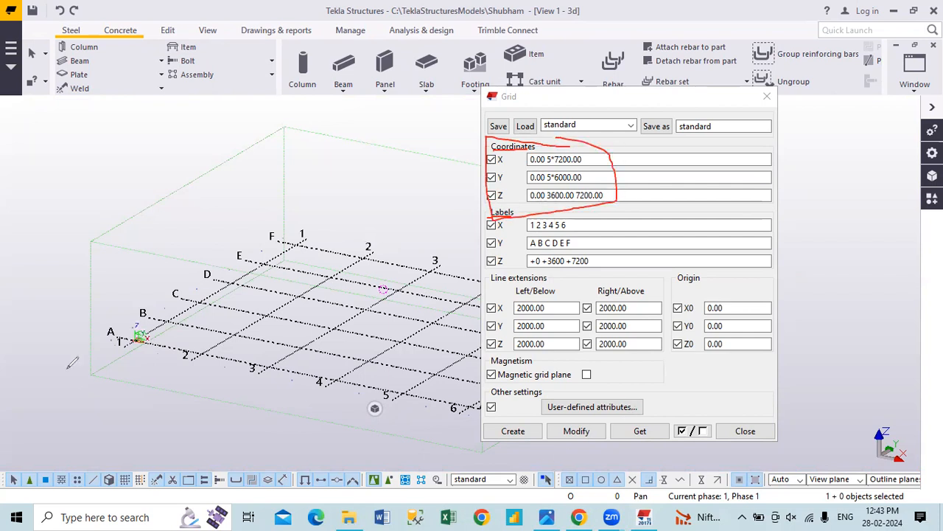
pyautogui.click(679, 276)
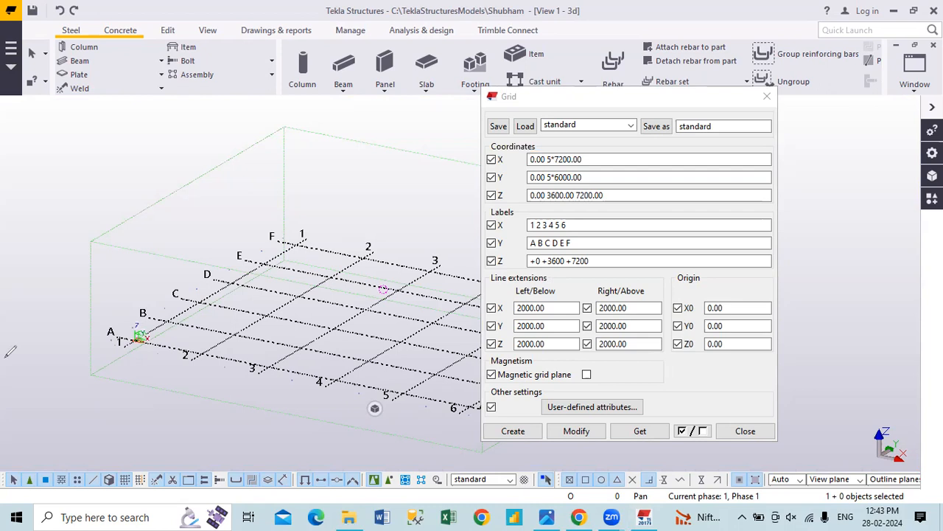
# Step: Shorten the grid's Y labels to A B C D
pyautogui.click(544, 243)
pyautogui.click(537, 225)
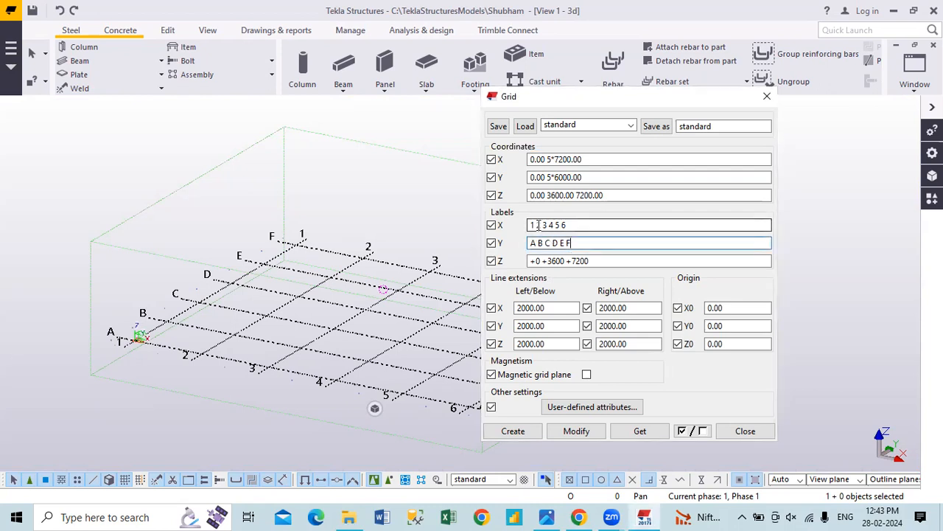
pyautogui.click(578, 243)
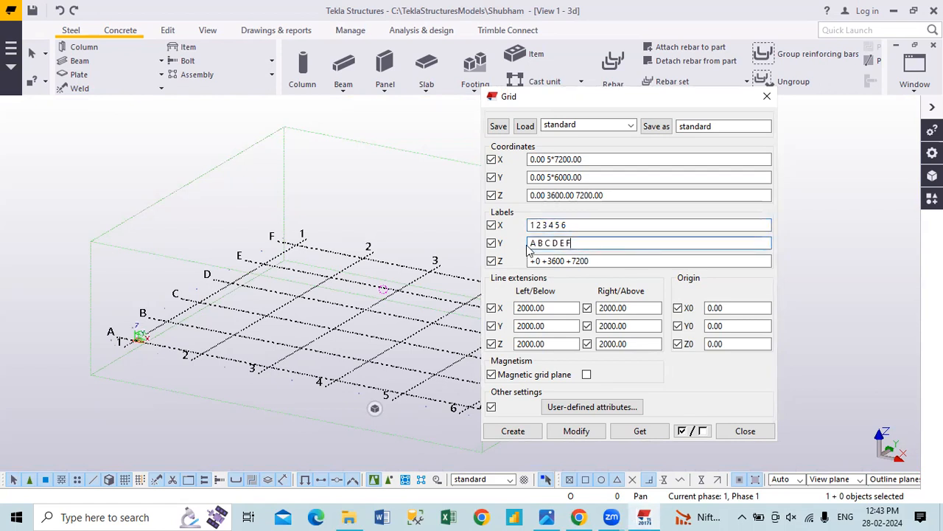
pyautogui.moveTo(561, 243); pyautogui.dragTo(579, 240)
pyautogui.press('BackSpace')
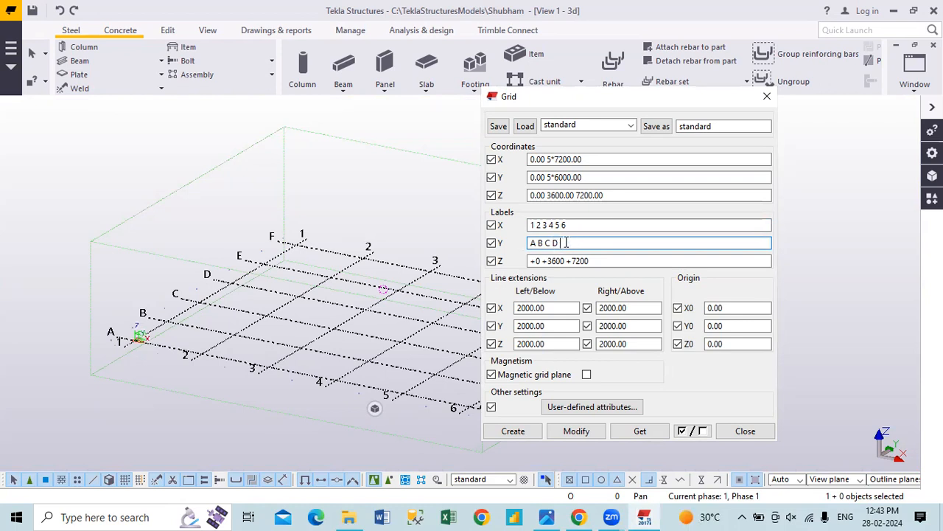
pyautogui.moveTo(566, 242); pyautogui.dragTo(512, 244)
pyautogui.press('BackSpace')
pyautogui.write('A B C')
# Step: Change the grid's Z labels to +0 +1500 +4500
pyautogui.click(578, 225)
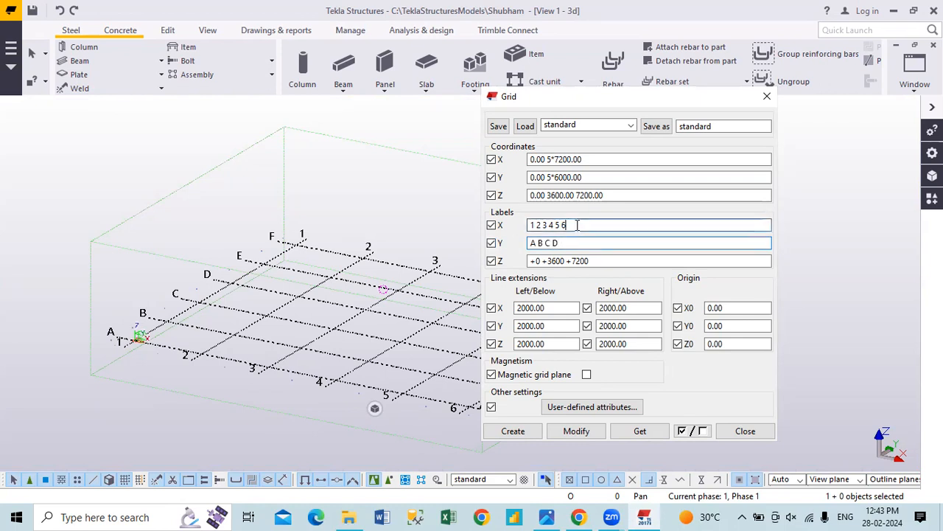
pyautogui.click(562, 261)
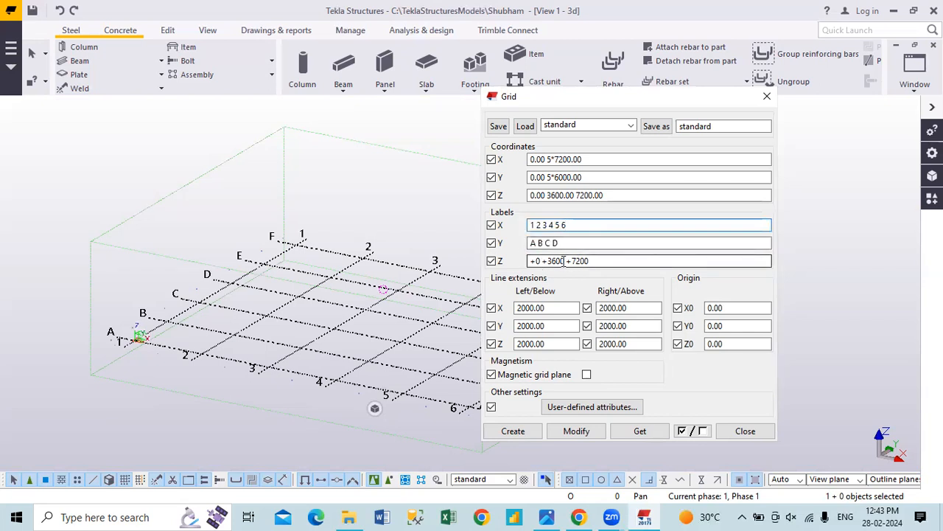
pyautogui.doubleClick(561, 261)
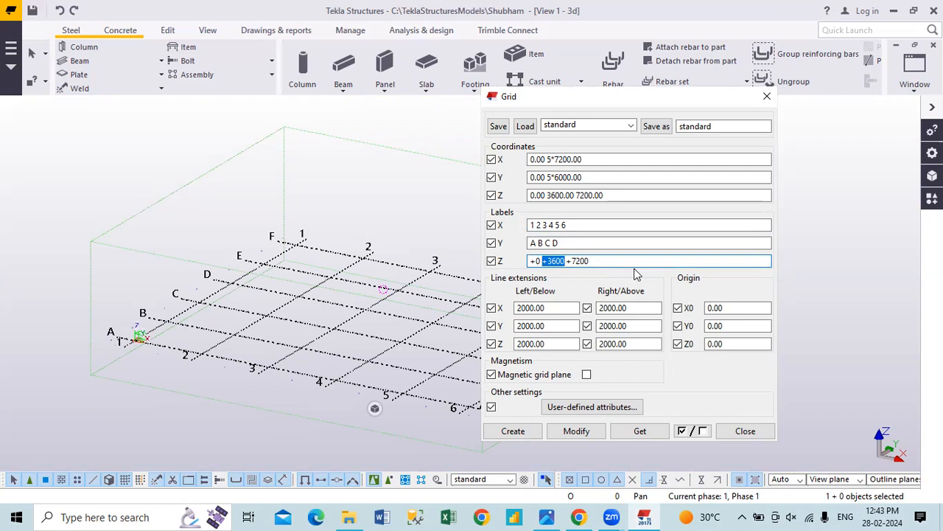
pyautogui.write('+1500')
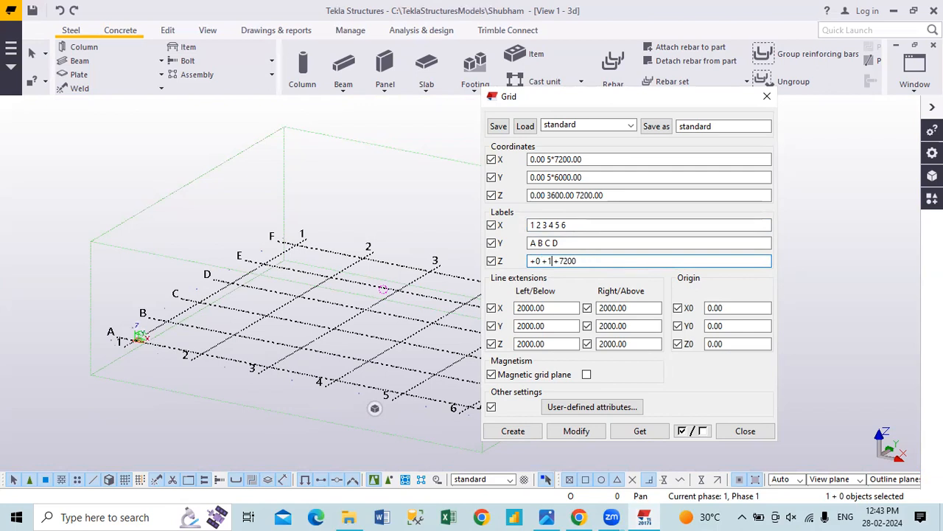
pyautogui.doubleClick(577, 260)
pyautogui.write('4500')
pyautogui.click(584, 244)
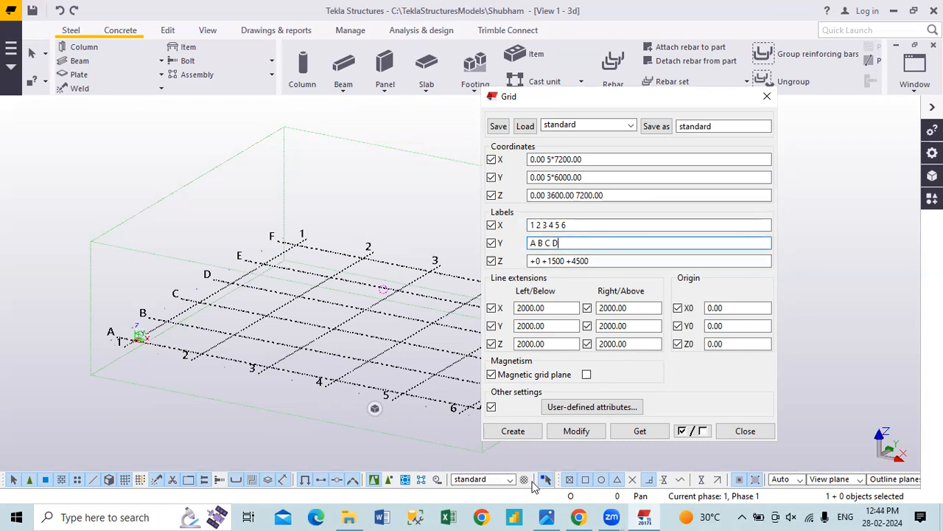
# Step: Check the structural plan image and add a fourth level, +7500, to the grid's Z labels
pyautogui.click(546, 517)
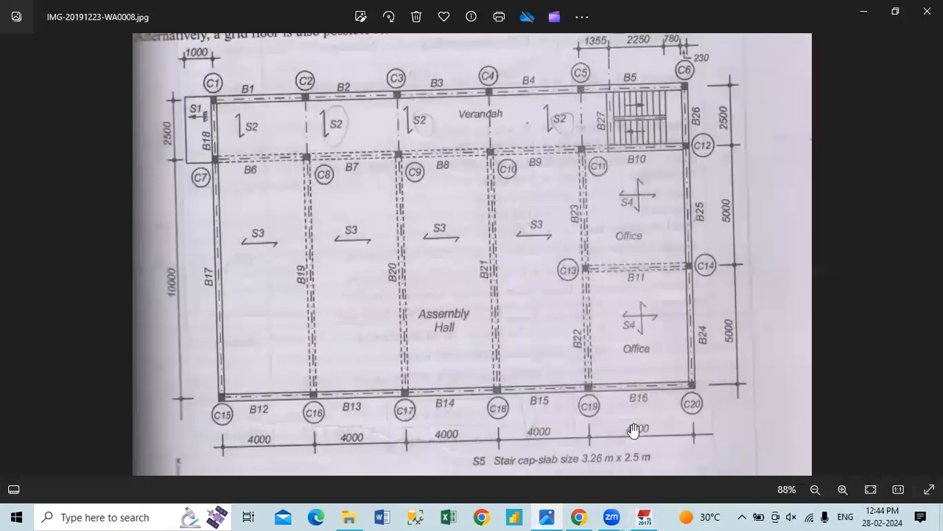
pyautogui.click(643, 516)
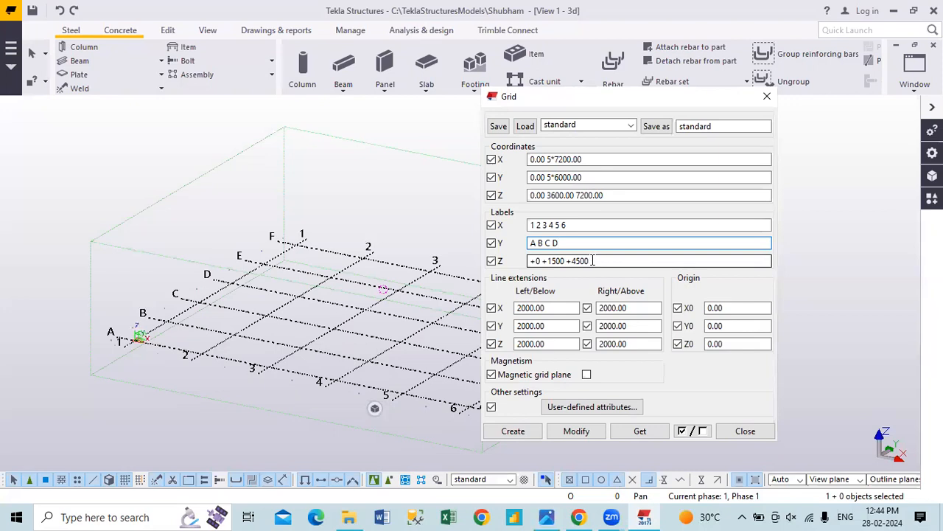
pyautogui.click(593, 260)
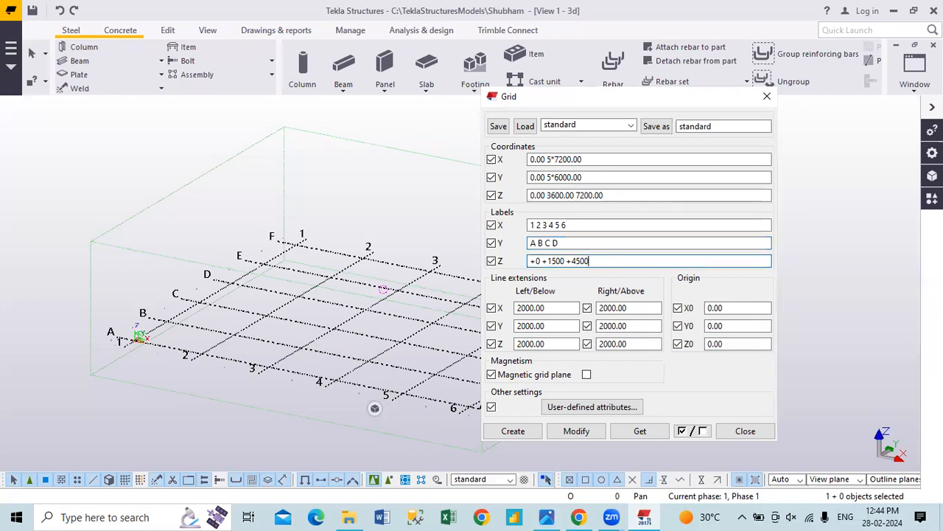
pyautogui.write('+7500')
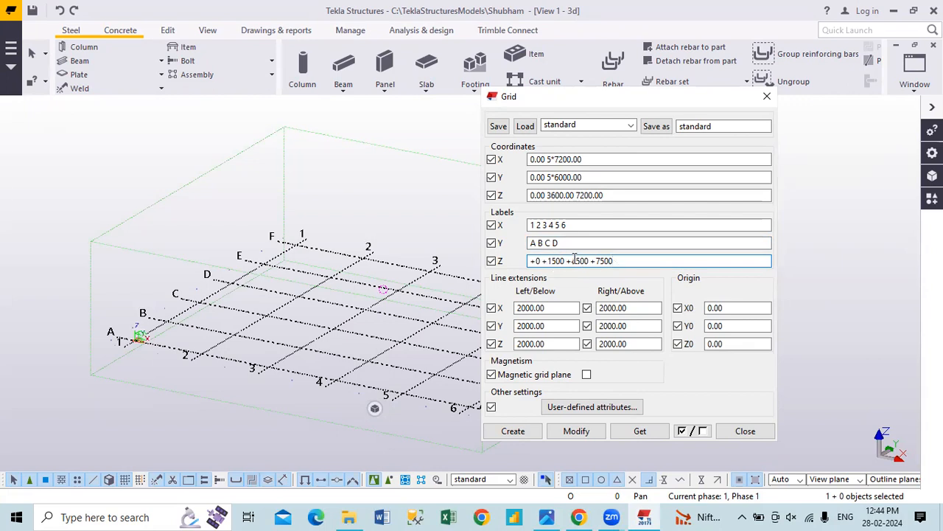
pyautogui.click(491, 374)
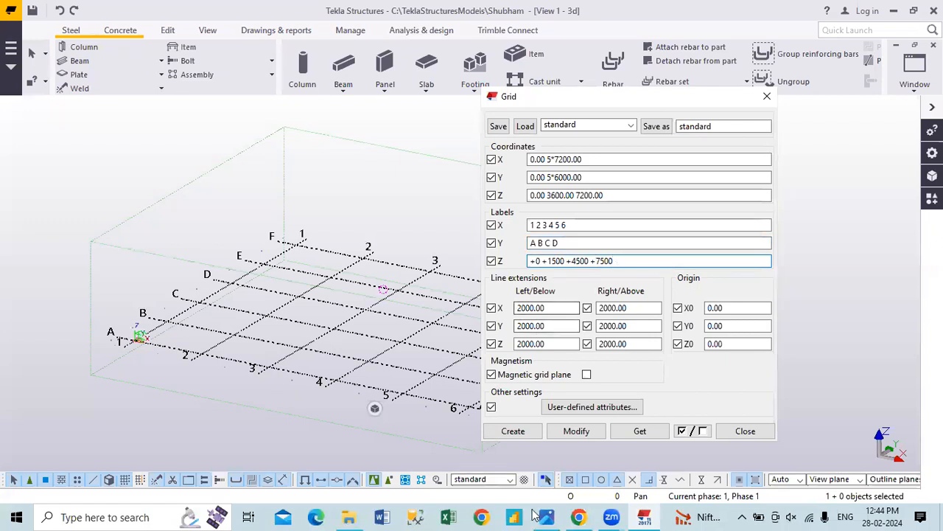
pyautogui.moveTo(246, 272); pyautogui.dragTo(202, 181)
pyautogui.moveTo(199, 268); pyautogui.dragTo(199, 288)
pyautogui.moveTo(202, 181)
pyautogui.mouseDown()
pyautogui.moveTo(247, 180)
pyautogui.moveTo(259, 288)
pyautogui.mouseUp()
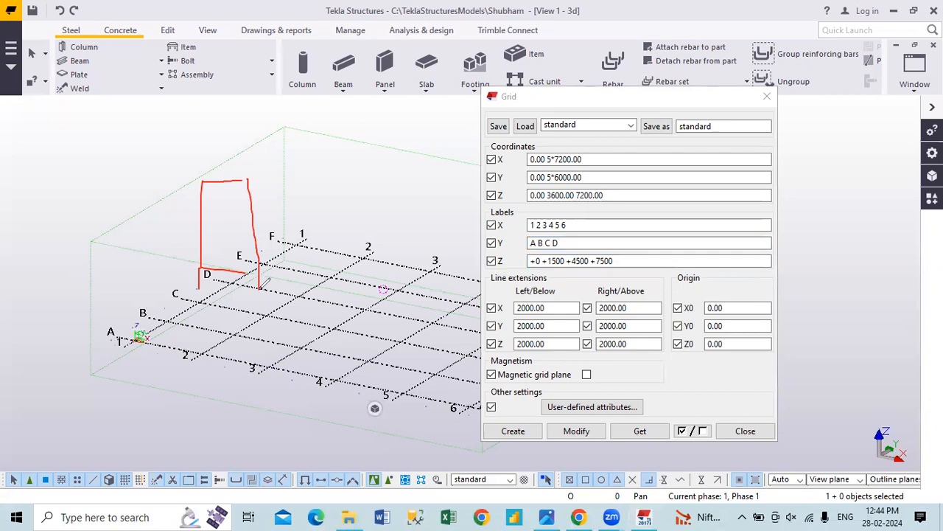
pyautogui.moveTo(201, 251); pyautogui.dragTo(248, 252)
pyautogui.moveTo(198, 221); pyautogui.dragTo(253, 221)
pyautogui.moveTo(187, 298)
pyautogui.mouseDown()
pyautogui.moveTo(177, 275)
pyautogui.moveTo(190, 263)
pyautogui.moveTo(176, 253)
pyautogui.moveTo(186, 254)
pyautogui.mouseUp()
pyautogui.click(181, 251)
pyautogui.moveTo(161, 299)
pyautogui.mouseDown()
pyautogui.moveTo(171, 228)
pyautogui.moveTo(180, 228)
pyautogui.mouseUp()
pyautogui.moveTo(142, 304); pyautogui.dragTo(153, 228)
pyautogui.moveTo(120, 316); pyautogui.dragTo(140, 194)
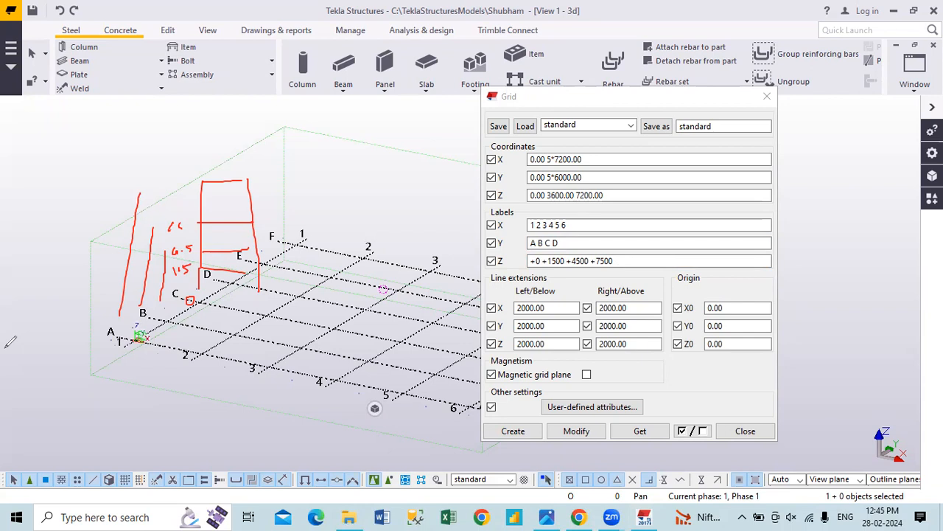
pyautogui.click(93, 341)
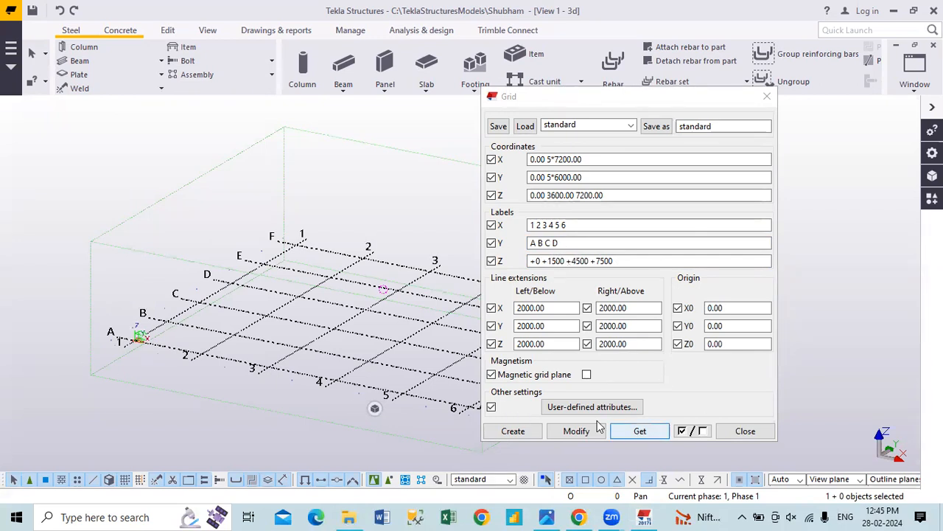
# Step: Try replacing the grid's Z labels with the level names Base and 1st
pyautogui.click(582, 261)
pyautogui.moveTo(542, 261); pyautogui.dragTo(518, 263)
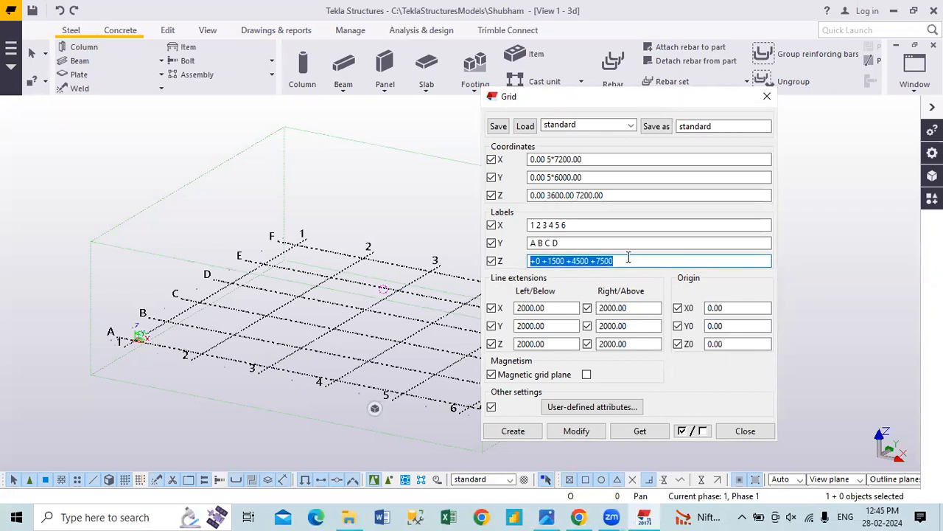
pyautogui.write('Base 1st')
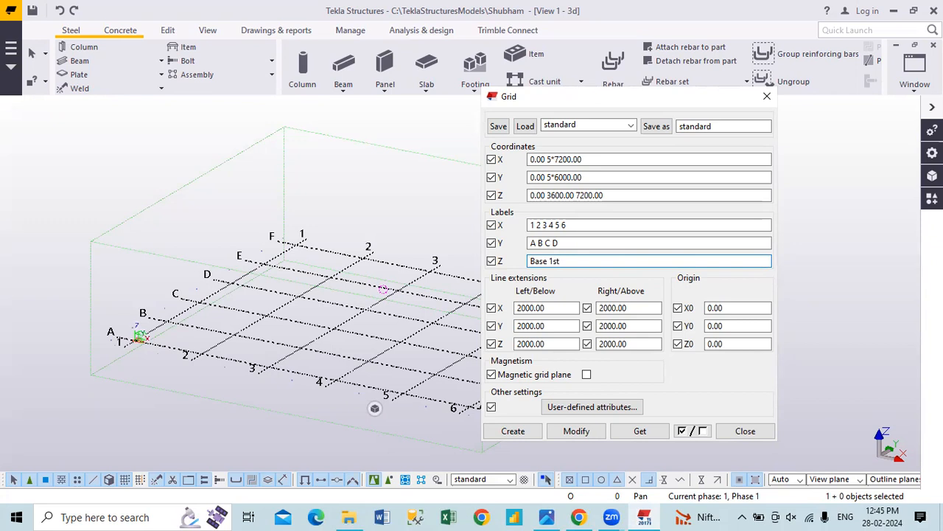
# Step: Replace the level names in the grid's Z labels with +0 +1500 +4500
pyautogui.moveTo(630, 259); pyautogui.dragTo(494, 266)
pyautogui.write('+0 +1500 +4500')
pyautogui.click(562, 243)
pyautogui.click(568, 224)
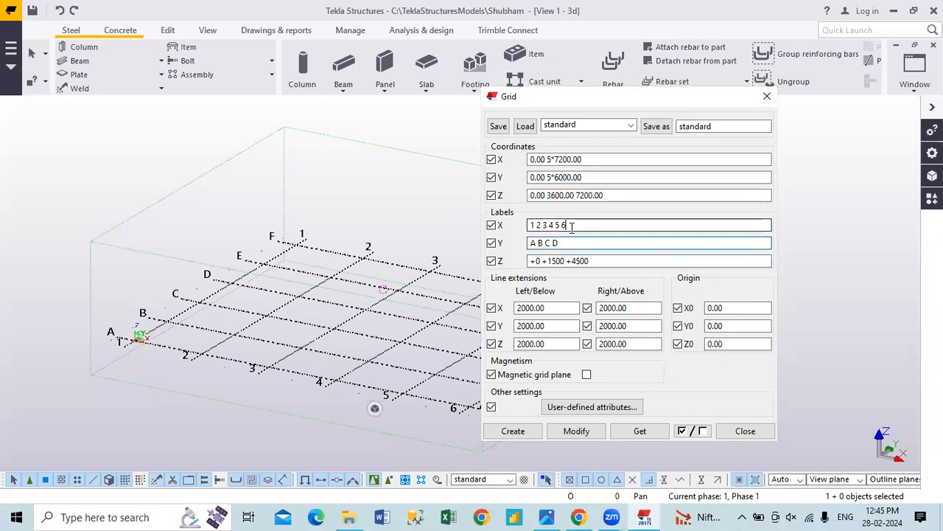
# Step: Set the grid's X coordinates to 0 4*4000 4500, following the column spacing along the bottom of the structural plan image
pyautogui.click(568, 164)
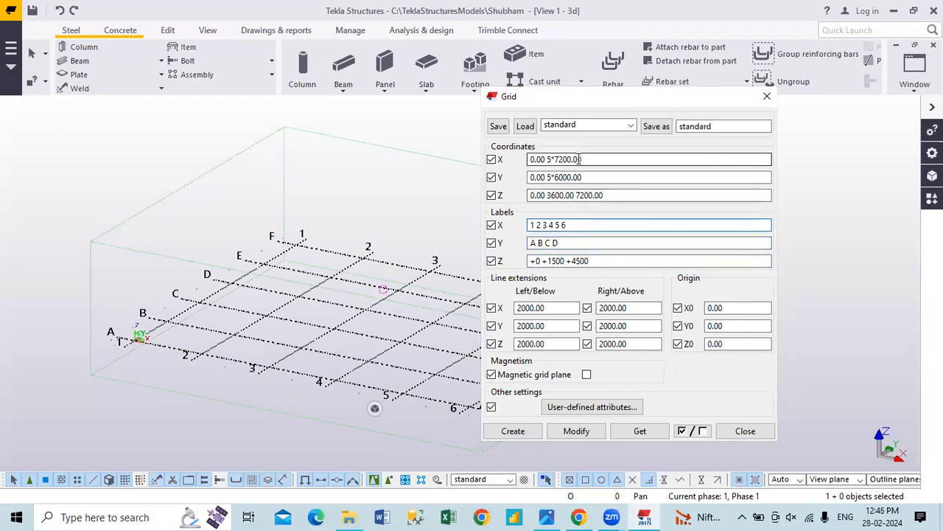
pyautogui.moveTo(582, 160); pyautogui.dragTo(523, 162)
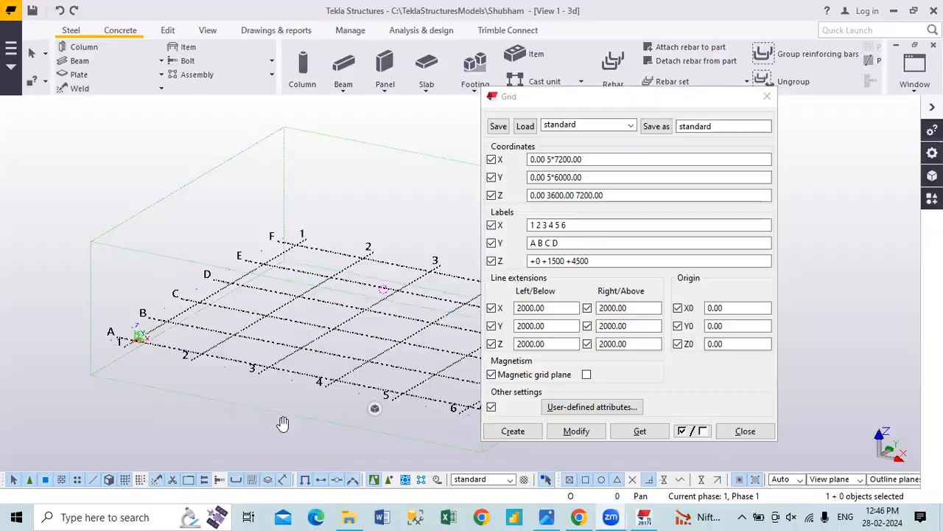
pyautogui.hotkey('alt', 'Tab')
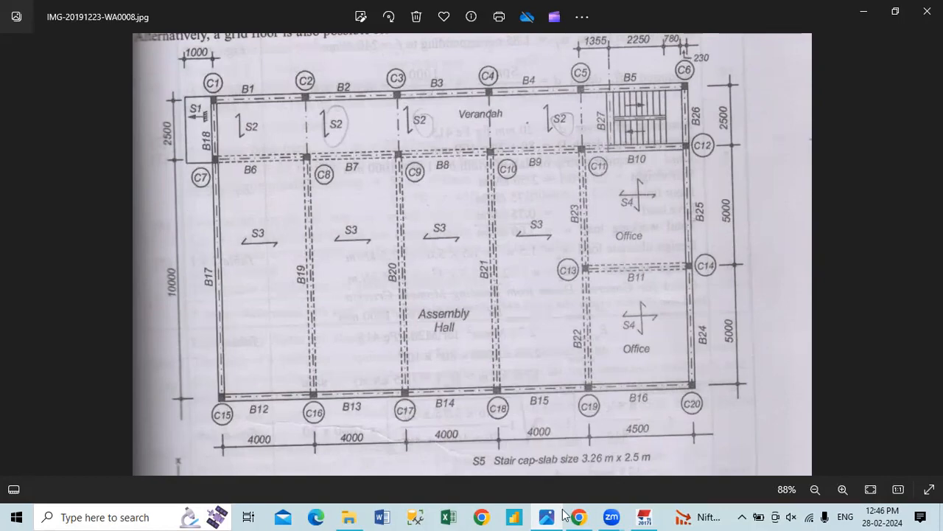
pyautogui.click(644, 517)
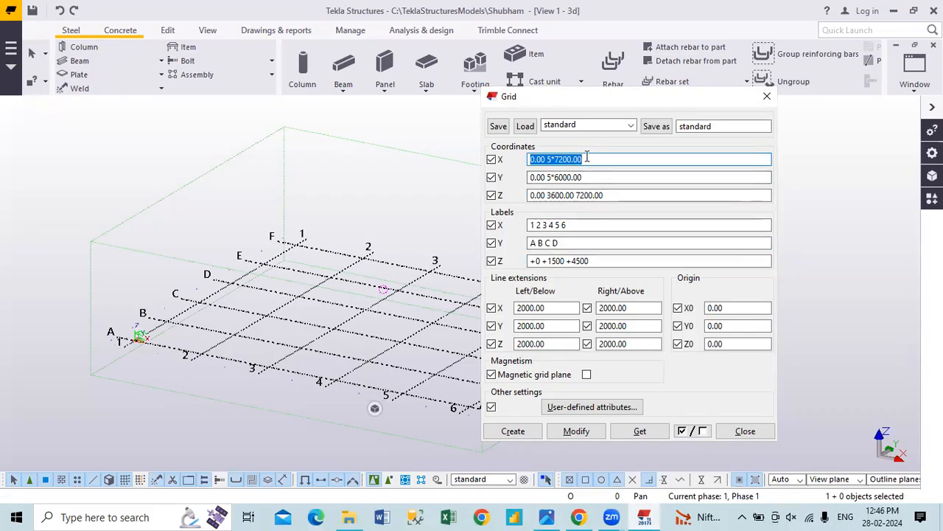
pyautogui.write('0 4*4000')
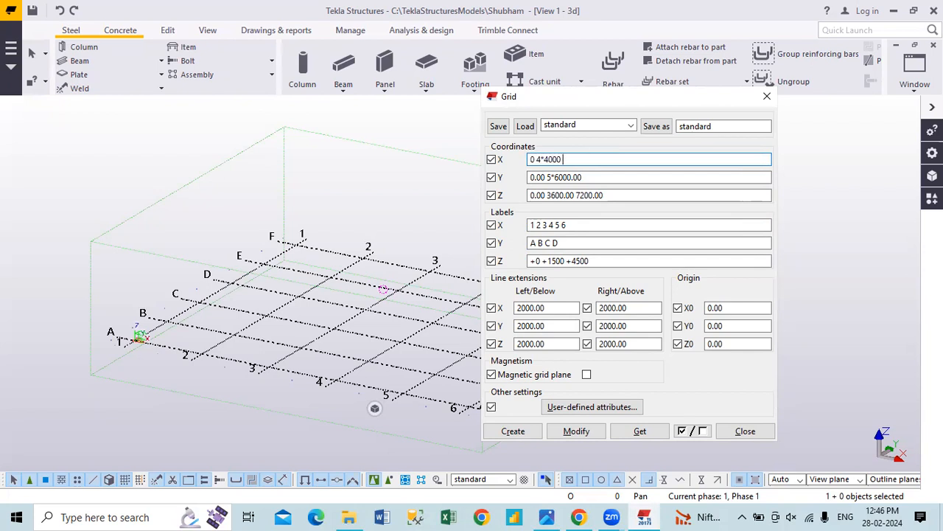
pyautogui.hotkey('alt', 'Tab')
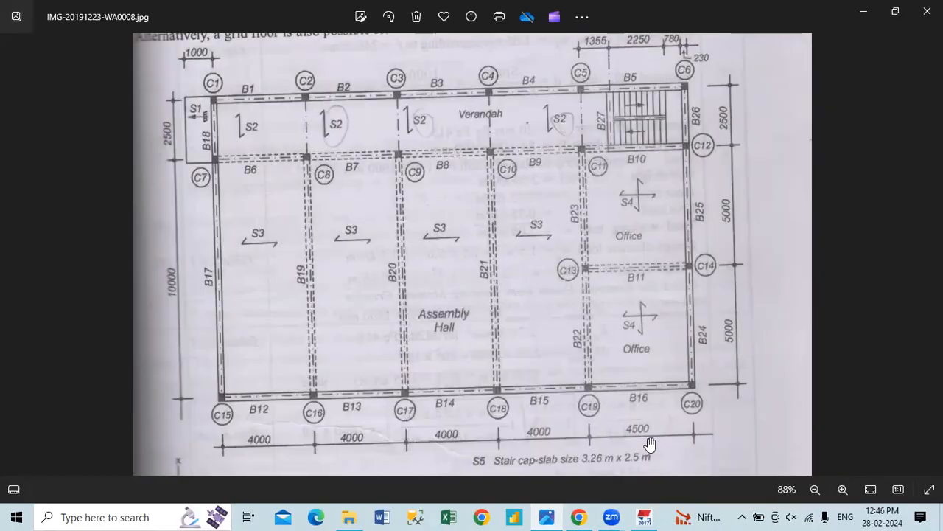
pyautogui.hotkey('alt', 'Tab')
pyautogui.click(611, 157)
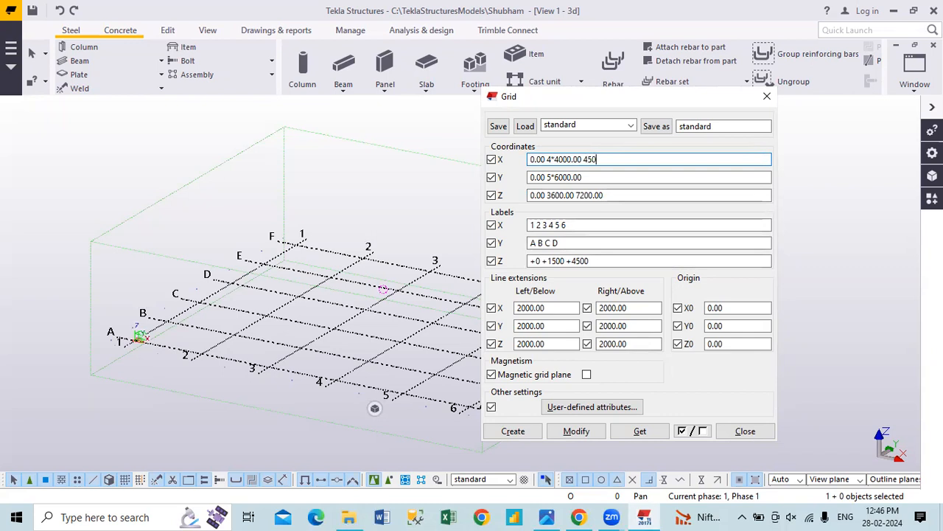
pyautogui.press('Tab')
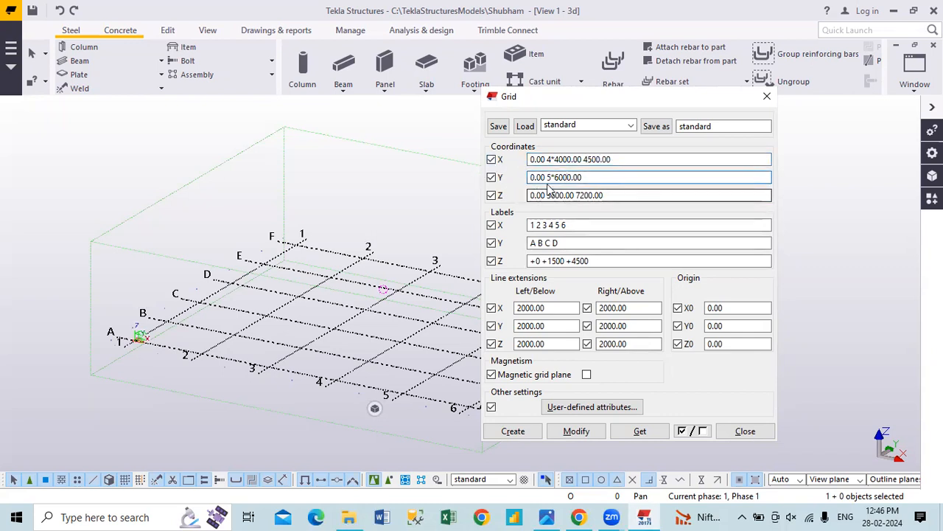
# Step: Set the grid's Y coordinates to 0 2*5000 2500, following the vertical spacing on the structural plan image
pyautogui.moveTo(605, 177); pyautogui.dragTo(521, 177)
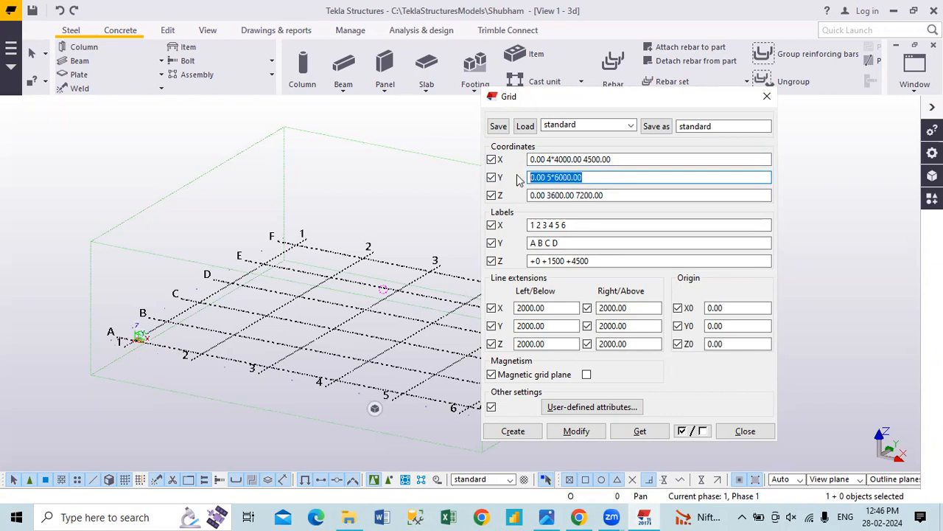
pyautogui.click(612, 195)
pyautogui.hotkey('alt', 'Tab')
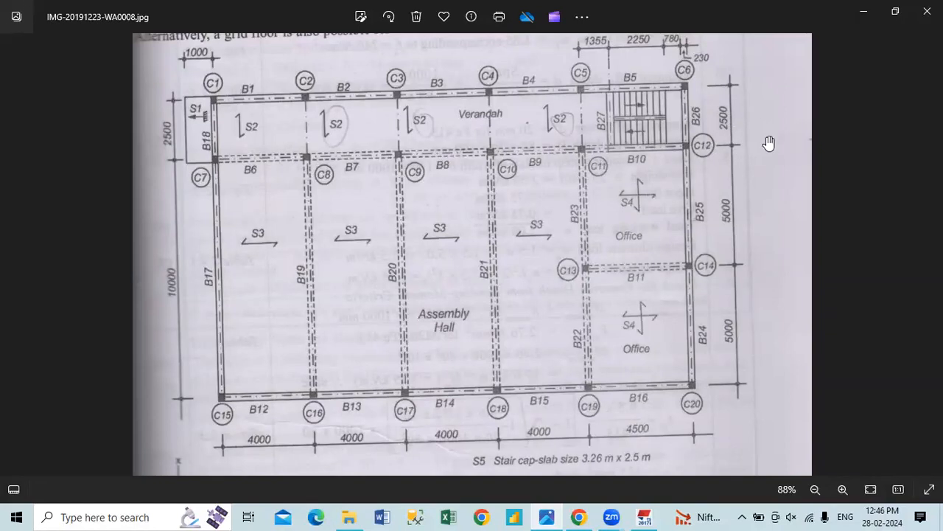
pyautogui.hotkey('alt', 'Tab')
pyautogui.moveTo(594, 178); pyautogui.dragTo(531, 178)
pyautogui.write('0 2*5000 2500')
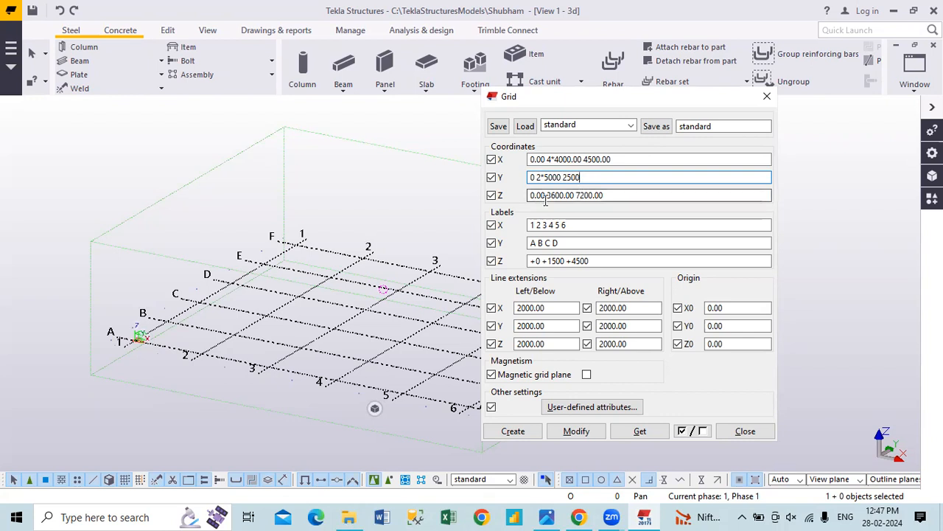
# Step: Set the grid's Z coordinates to 0 1500 3000
pyautogui.click(546, 196)
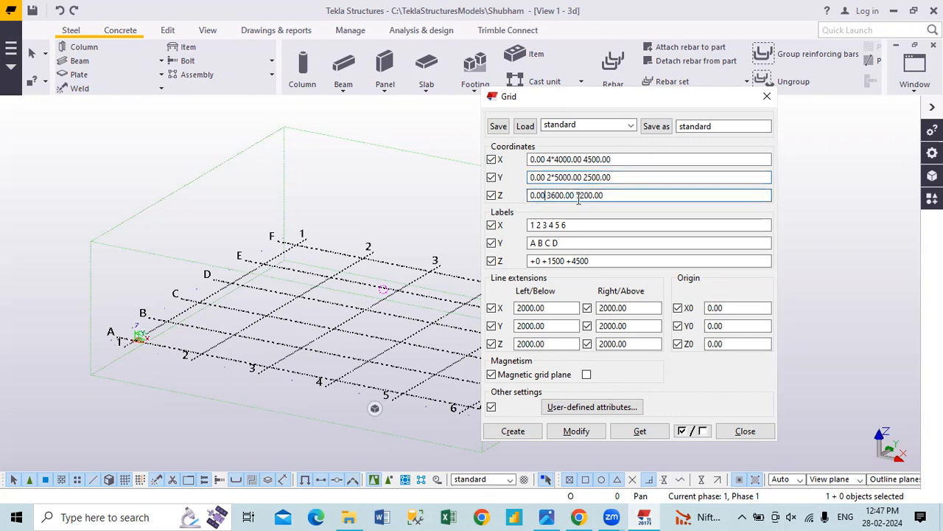
pyautogui.moveTo(602, 196); pyautogui.dragTo(510, 195)
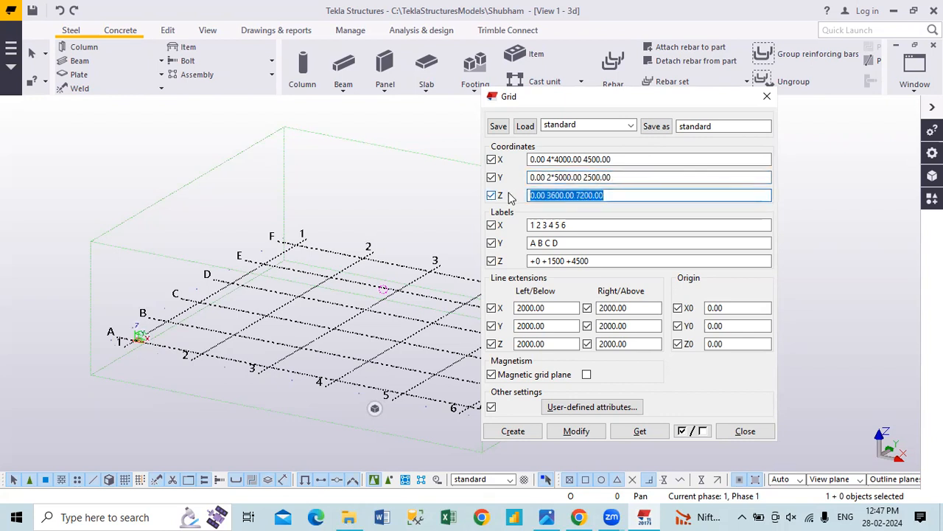
pyautogui.write('0 1500 3000')
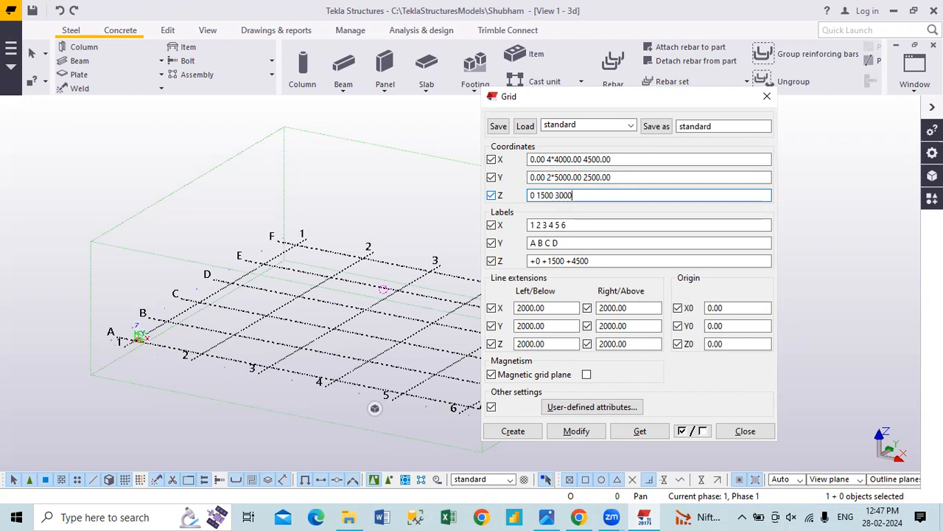
pyautogui.click(629, 178)
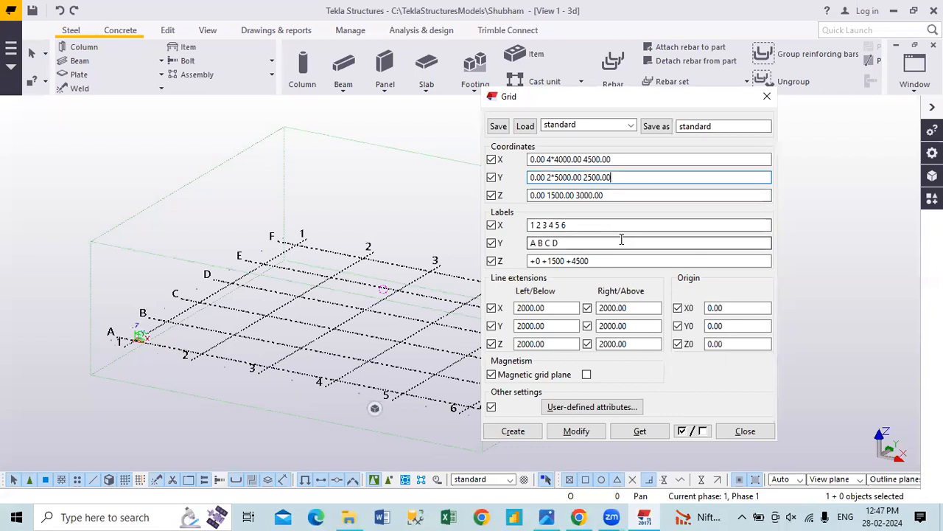
# Step: Apply the new coordinates and labels to the model grid and close the grid settings
pyautogui.click(578, 434)
pyautogui.click(419, 284)
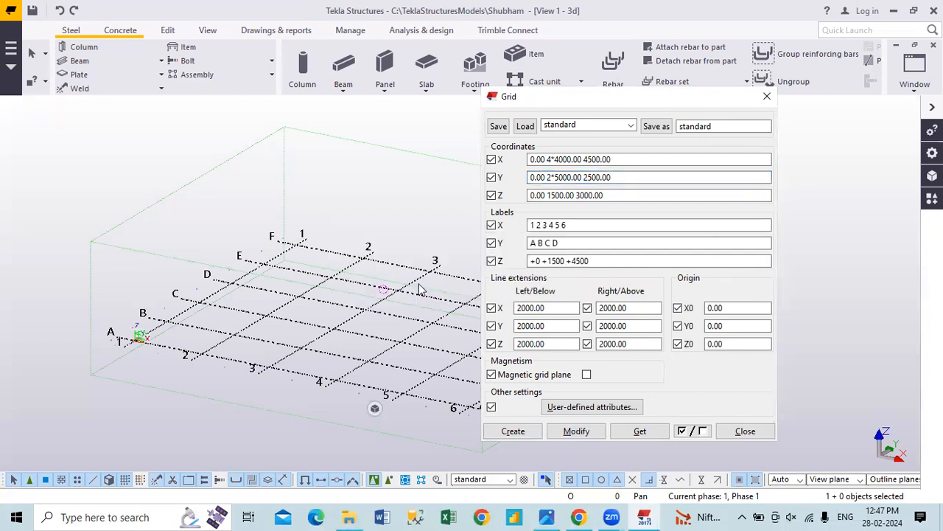
pyautogui.click(533, 435)
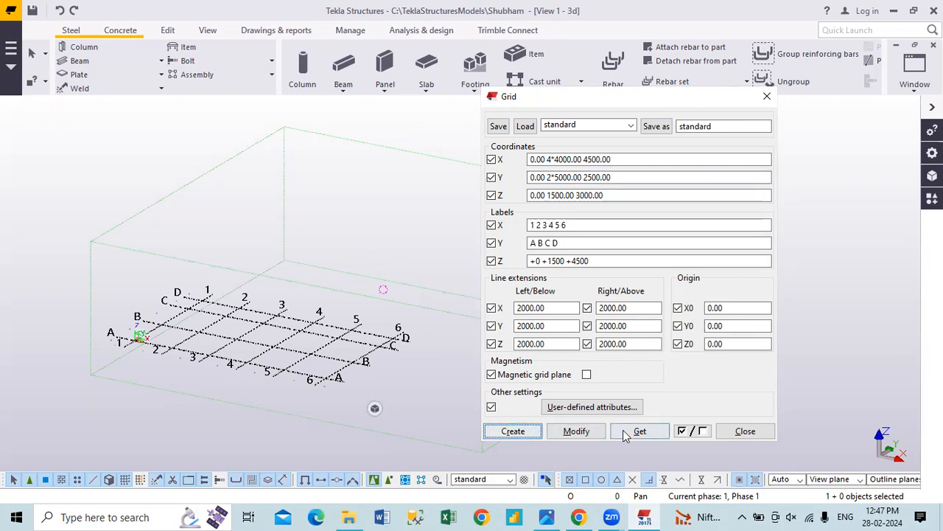
pyautogui.click(741, 431)
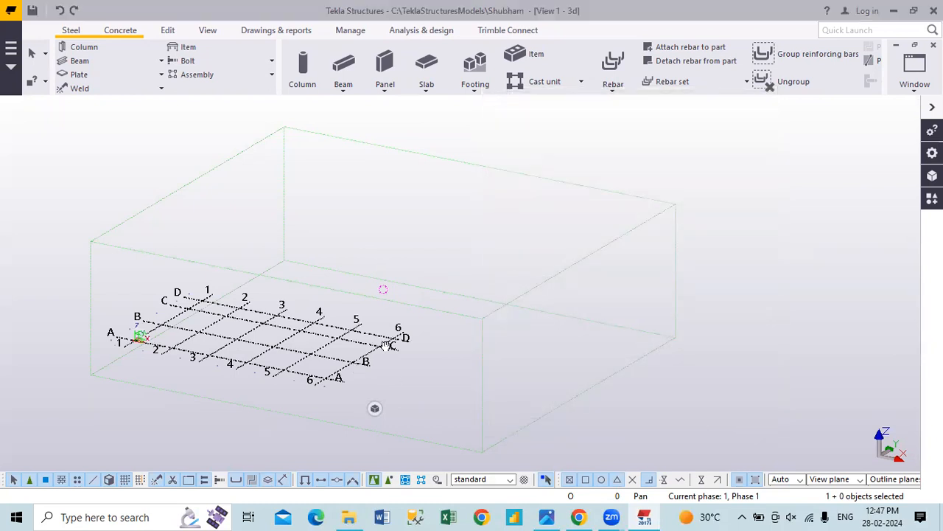
# Step: Examine the updated grid in 3D and switch the view to plan
pyautogui.scroll(5, 406, 317)
pyautogui.scroll(3, 424, 291)
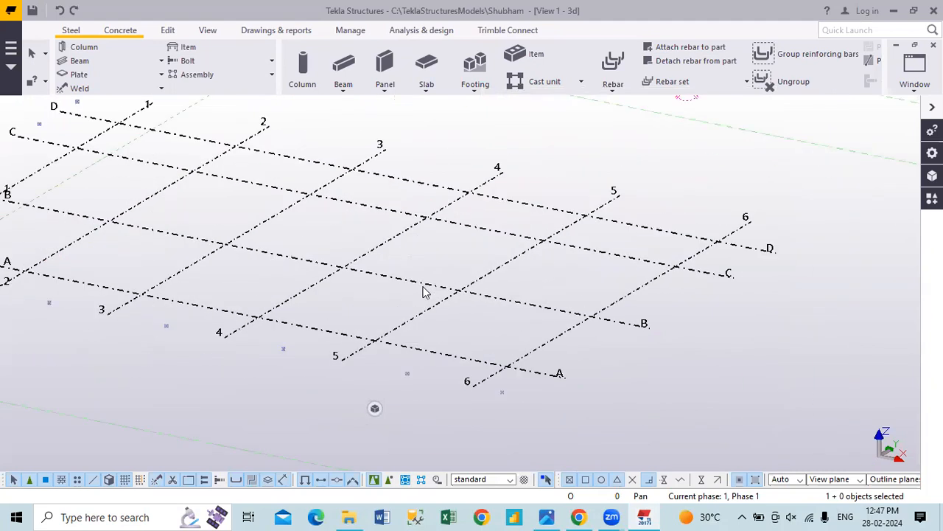
pyautogui.scroll(-2, 424, 291)
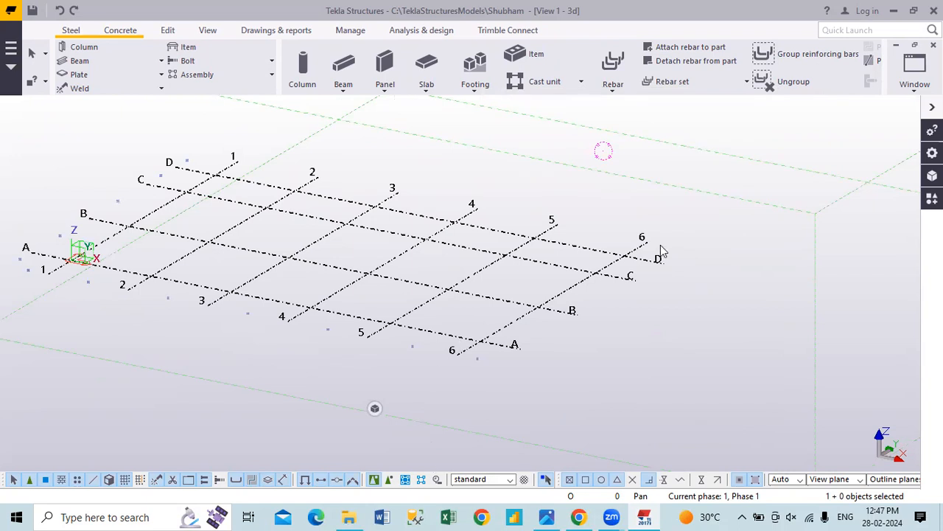
pyautogui.scroll(-4, 496, 431)
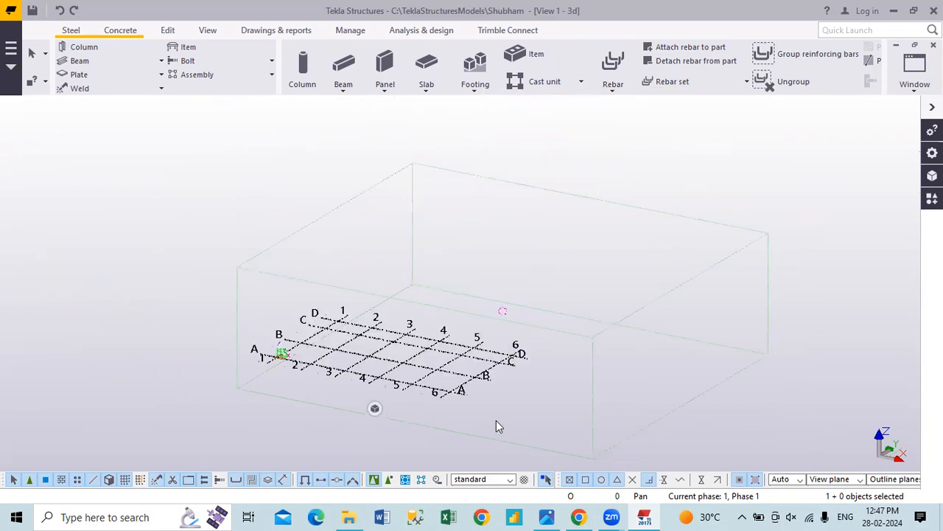
pyautogui.hotkey('ctrl', 'p')
pyautogui.moveTo(510, 377); pyautogui.dragTo(499, 315, button='middle')
pyautogui.scroll(5, 390, 341)
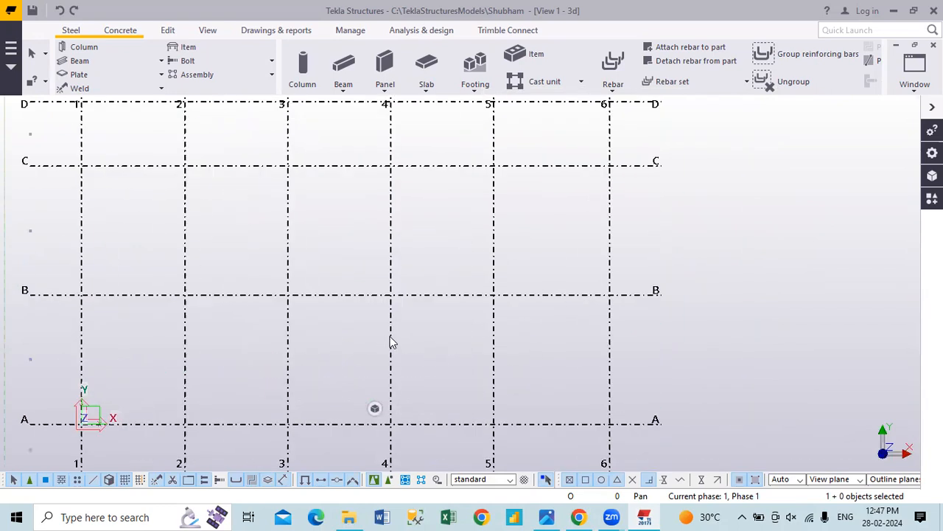
pyautogui.moveTo(390, 341); pyautogui.dragTo(477, 257, button='middle')
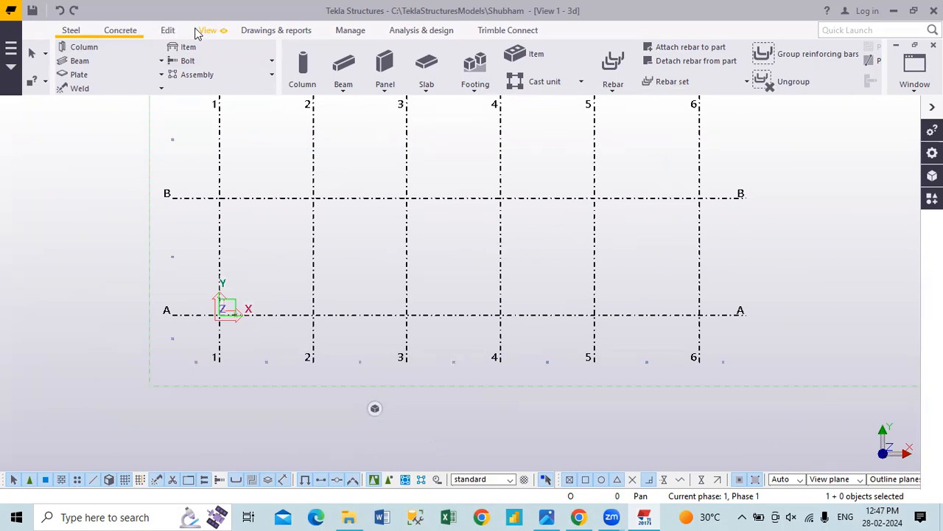
# Step: Measure the horizontal distance between grid lines 1 and 2 along line A, placing the dimension below the line
pyautogui.click(170, 32)
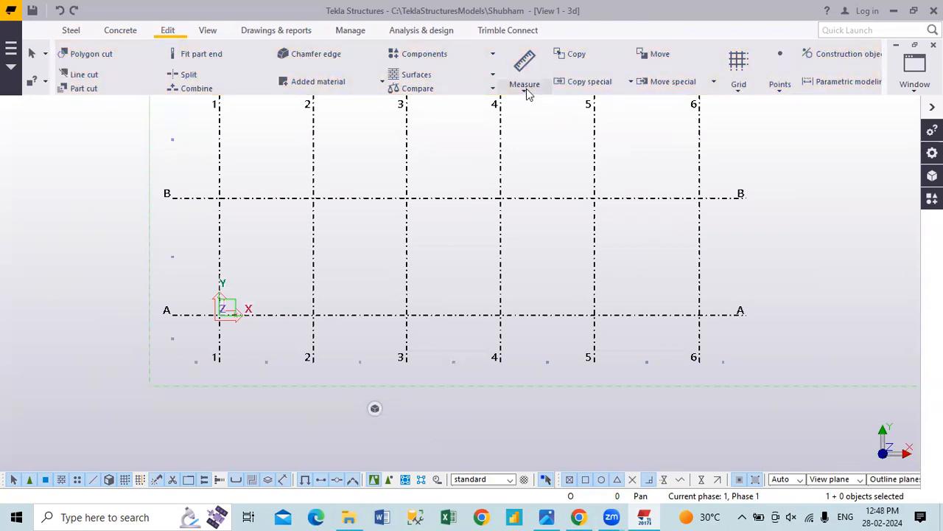
pyautogui.click(525, 89)
pyautogui.click(525, 89)
pyautogui.click(522, 88)
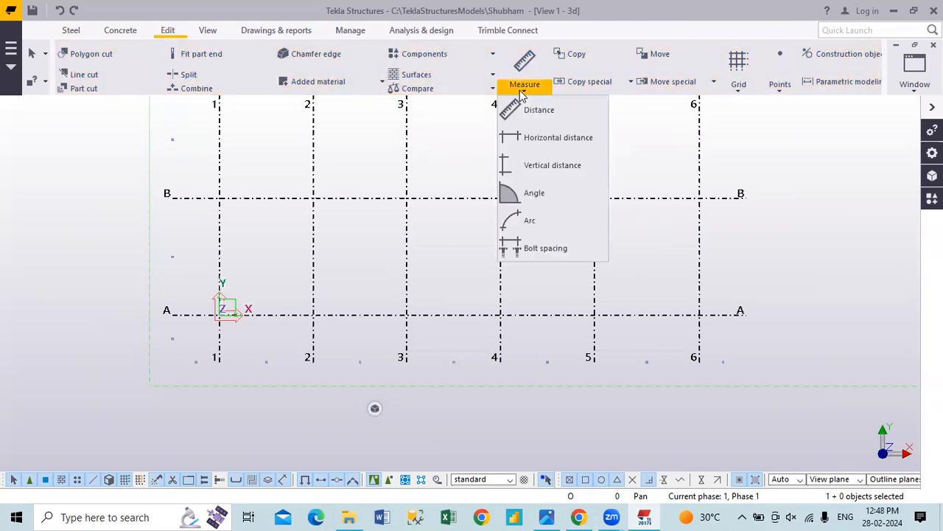
pyautogui.click(516, 137)
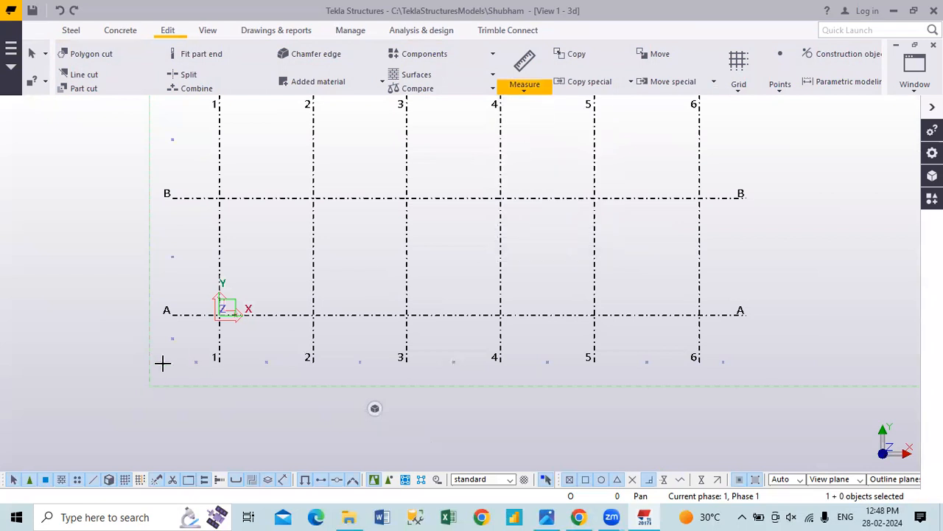
pyautogui.click(219, 315)
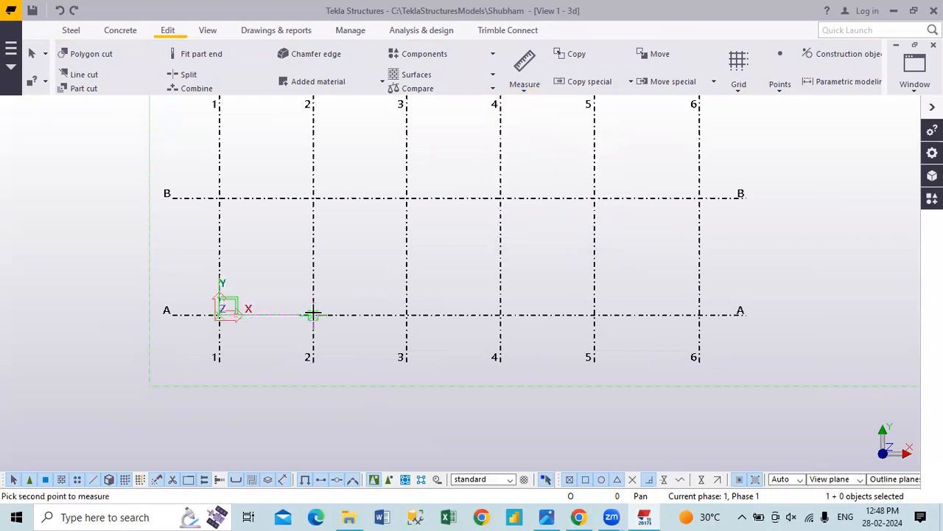
pyautogui.click(313, 315)
pyautogui.click(270, 338)
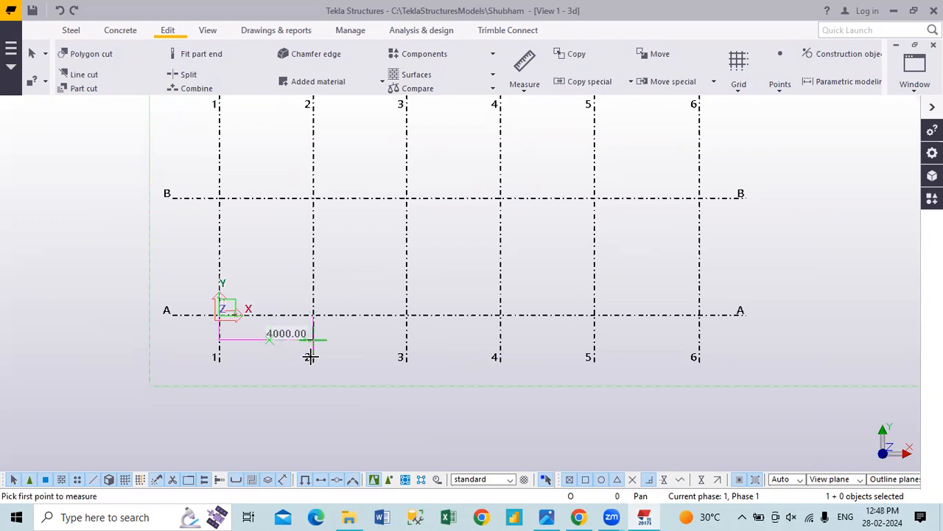
# Step: Measure the horizontal distance between grid lines 5 and 6 along line A and end the measuring command
pyautogui.click(595, 314)
pyautogui.click(699, 315)
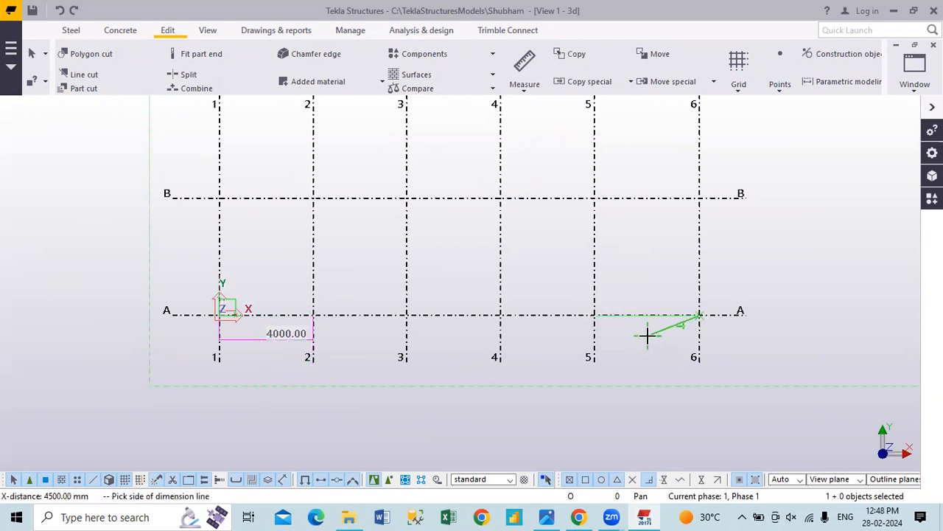
pyautogui.click(636, 335)
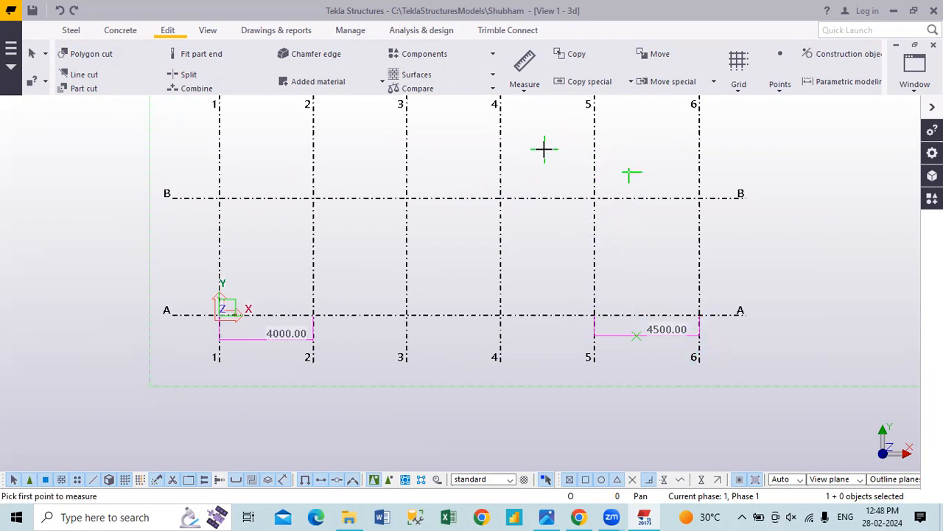
pyautogui.press('Escape')
# Step: Measure the vertical distance between grid lines A and B along line 6, placing the dimension outside the grid
pyautogui.click(534, 91)
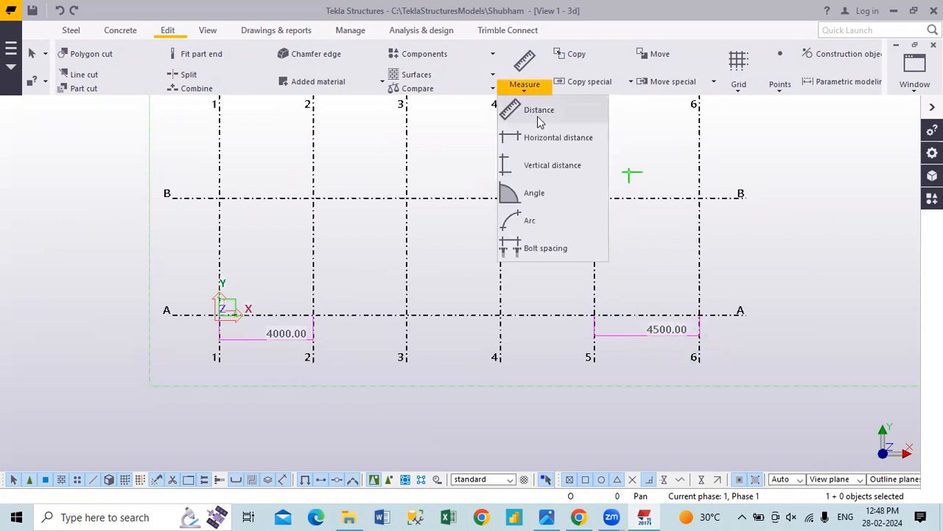
pyautogui.click(542, 163)
pyautogui.click(700, 315)
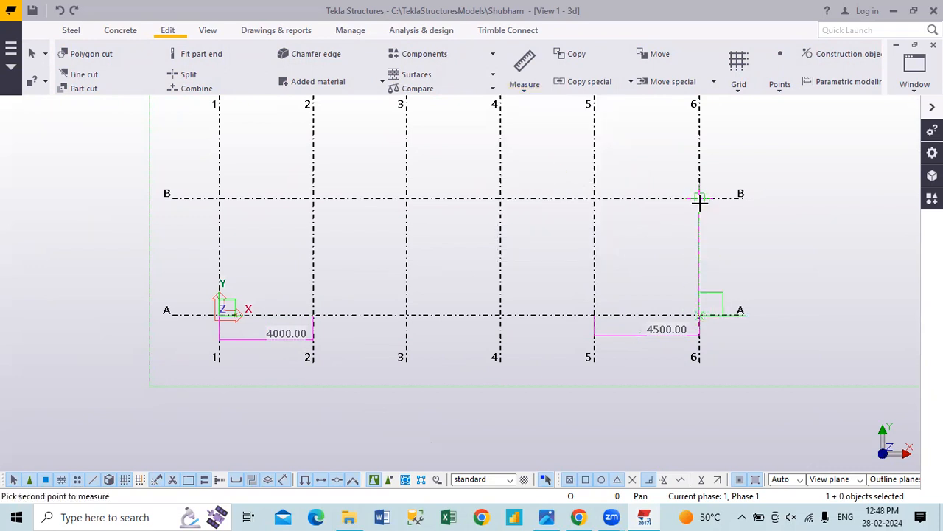
pyautogui.click(701, 197)
pyautogui.click(733, 258)
# Step: Measure the vertical distance between grid lines C and D along line 6, placing the dimension outside the grid
pyautogui.scroll(-2, 722, 259)
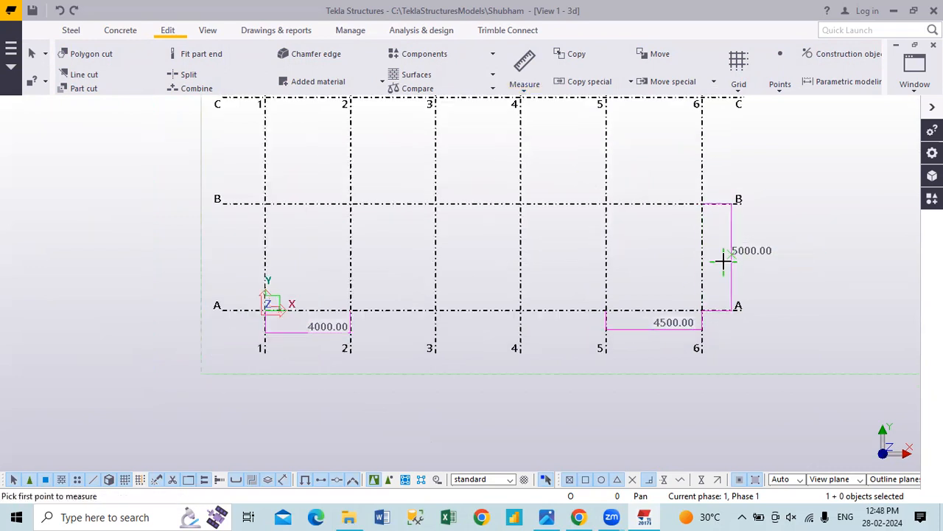
pyautogui.moveTo(713, 186); pyautogui.dragTo(694, 296, button='middle')
pyautogui.click(685, 222)
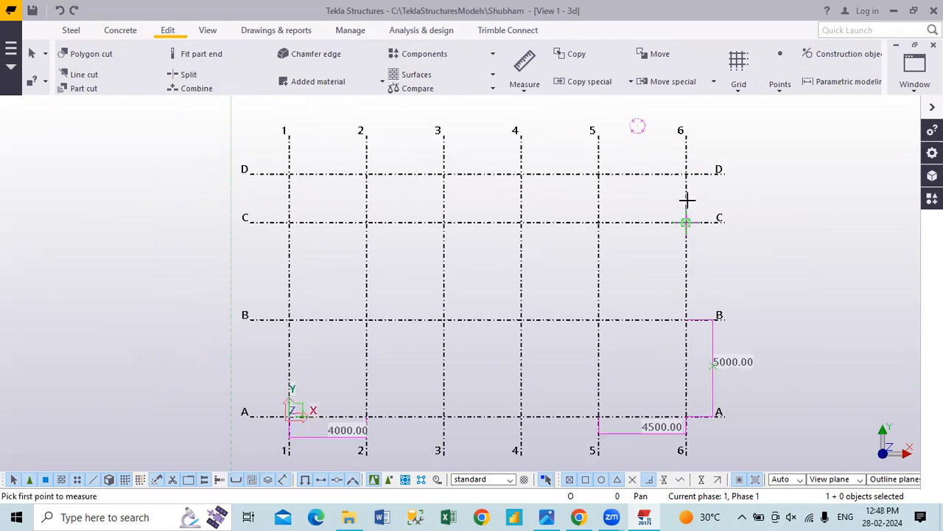
pyautogui.click(699, 186)
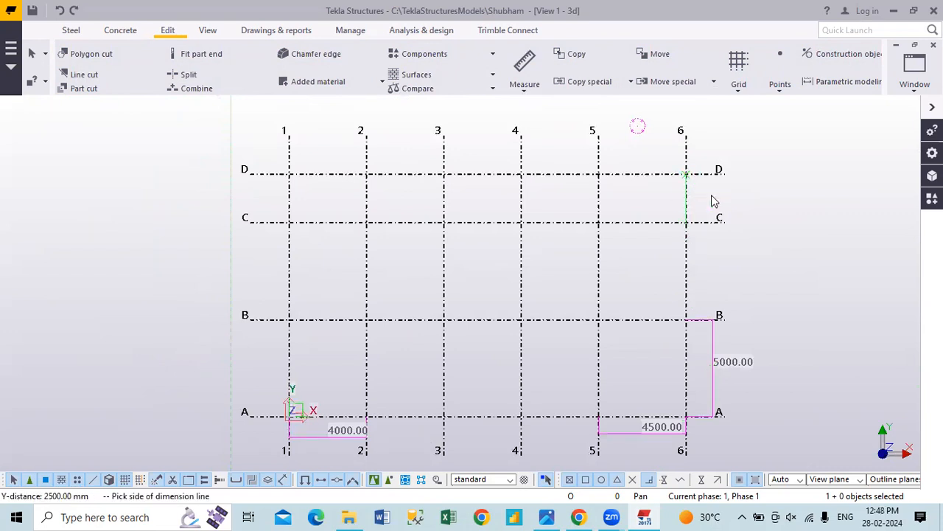
pyautogui.click(719, 202)
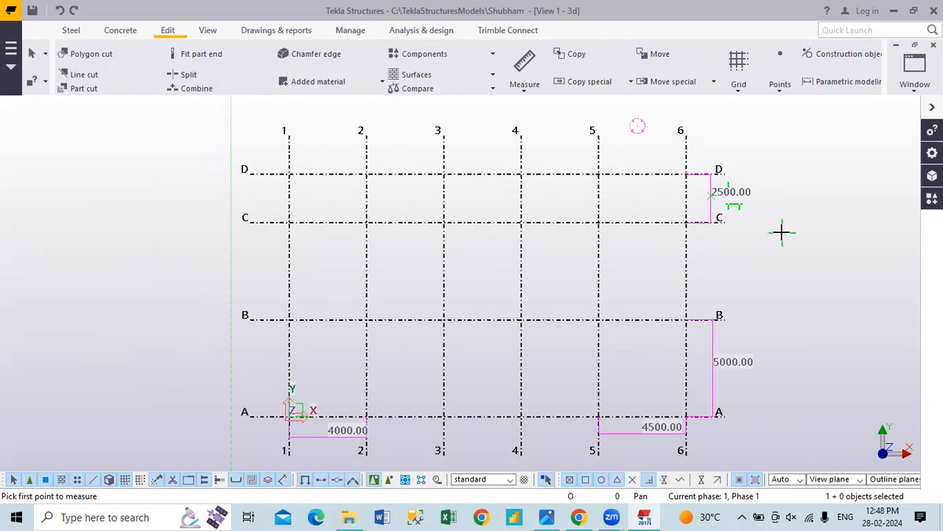
# Step: Compare the measured grid spacings with the structural plan image, return to Tekla Structures and end measuring
pyautogui.click(547, 517)
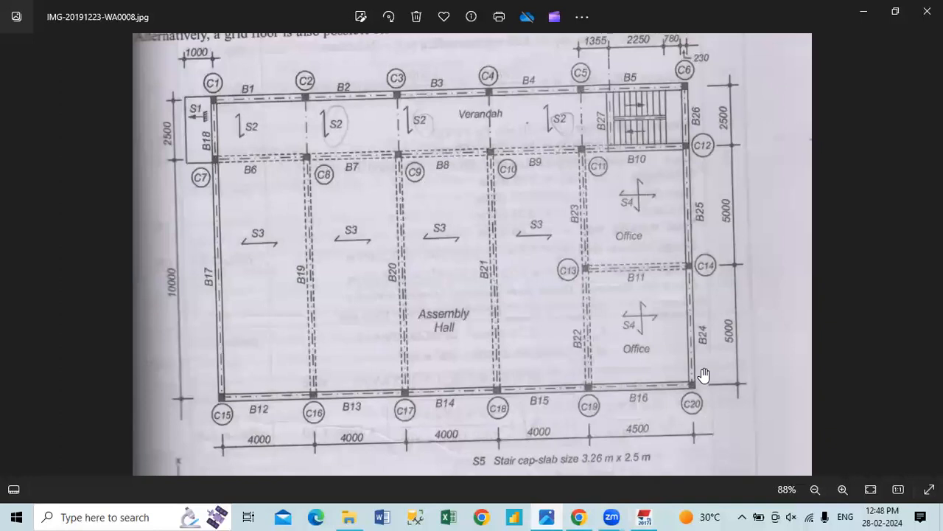
pyautogui.click(645, 517)
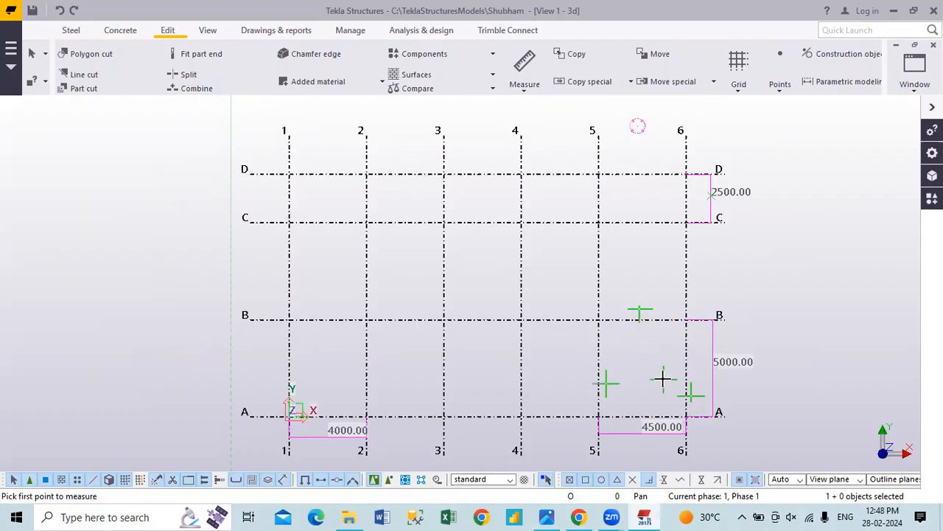
pyautogui.press('Escape')
# Step: Redraw the view to clear the temporary measurement dimensions from the grid
pyautogui.moveTo(682, 368); pyautogui.dragTo(651, 318, button='middle')
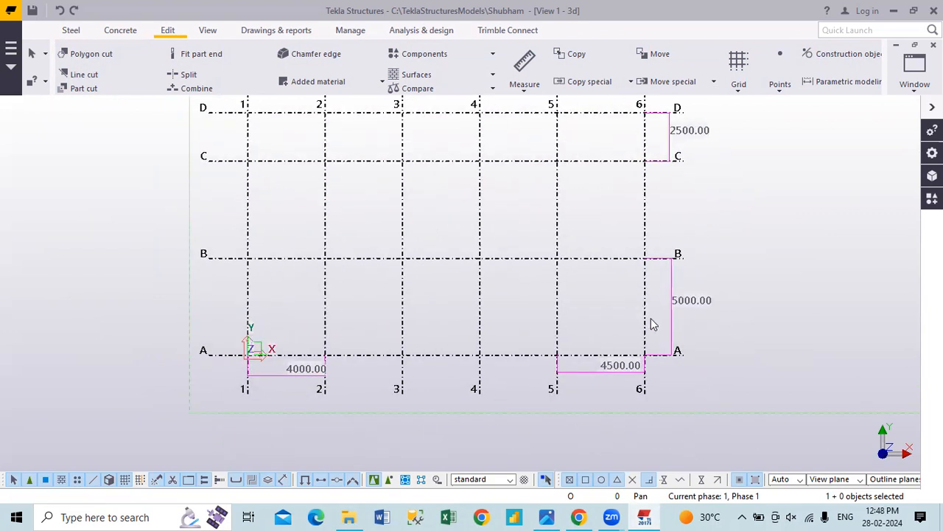
pyautogui.click(685, 300)
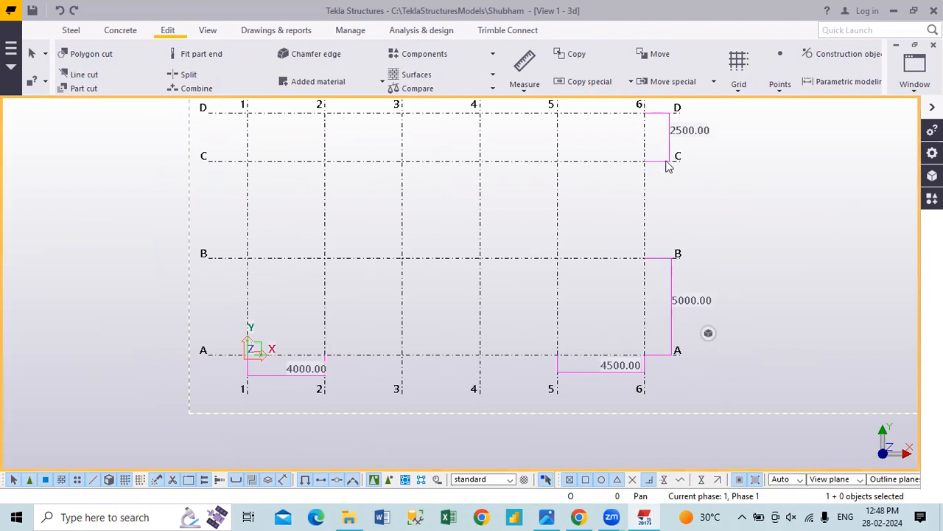
pyautogui.scroll(-2, 549, 358)
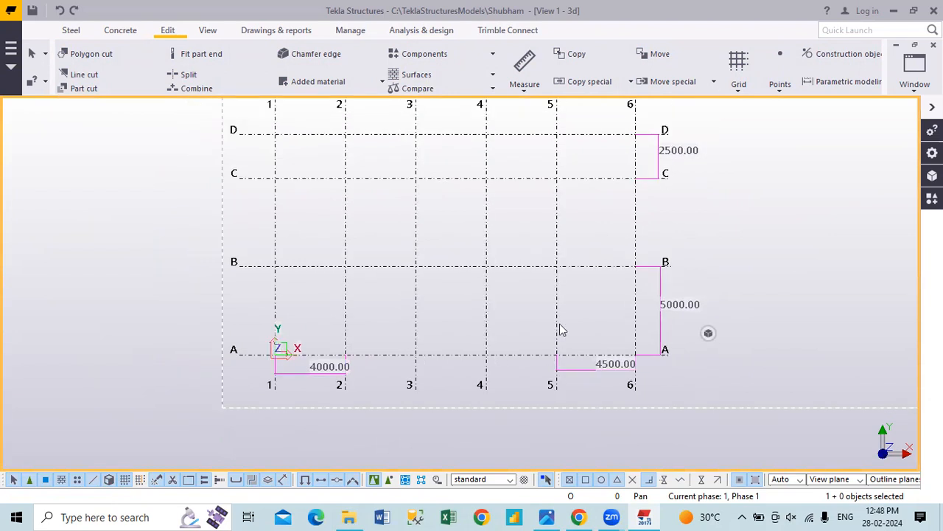
pyautogui.rightClick(563, 279)
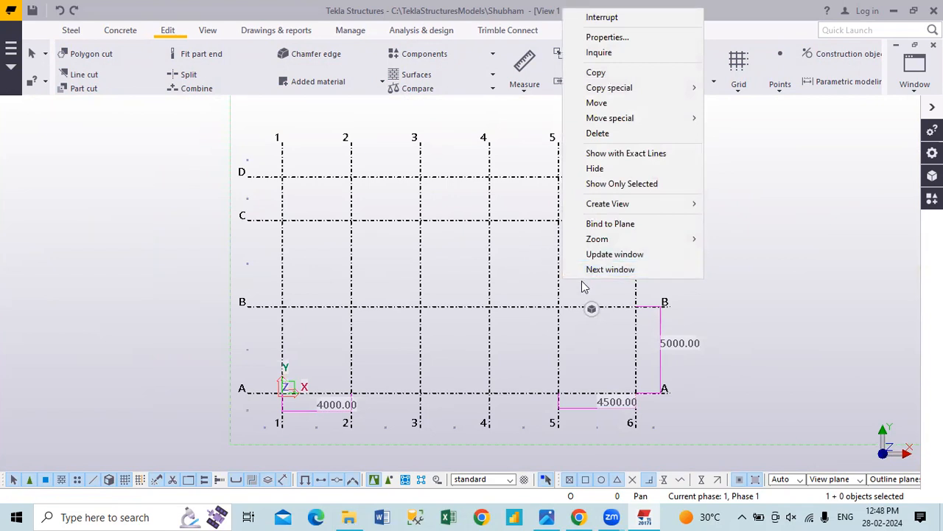
pyautogui.rightClick(551, 277)
pyautogui.click(507, 292)
pyautogui.click(512, 306)
pyautogui.rightClick(513, 305)
pyautogui.click(509, 262)
pyautogui.rightClick(713, 266)
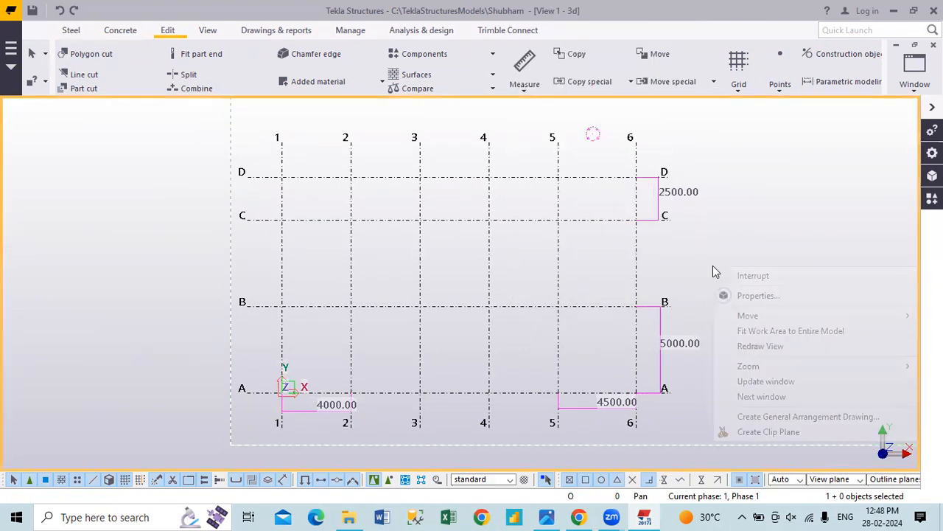
pyautogui.click(751, 348)
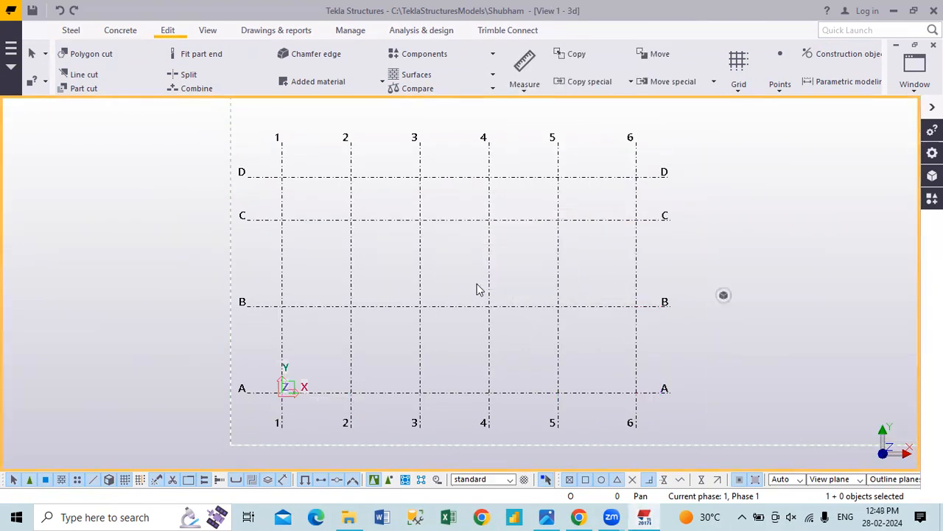
# Step: Switch the view back from plan to 3D with the whole grid and work area in view
pyautogui.moveTo(604, 246); pyautogui.dragTo(472, 338, button='middle')
pyautogui.scroll(-4, 530, 291)
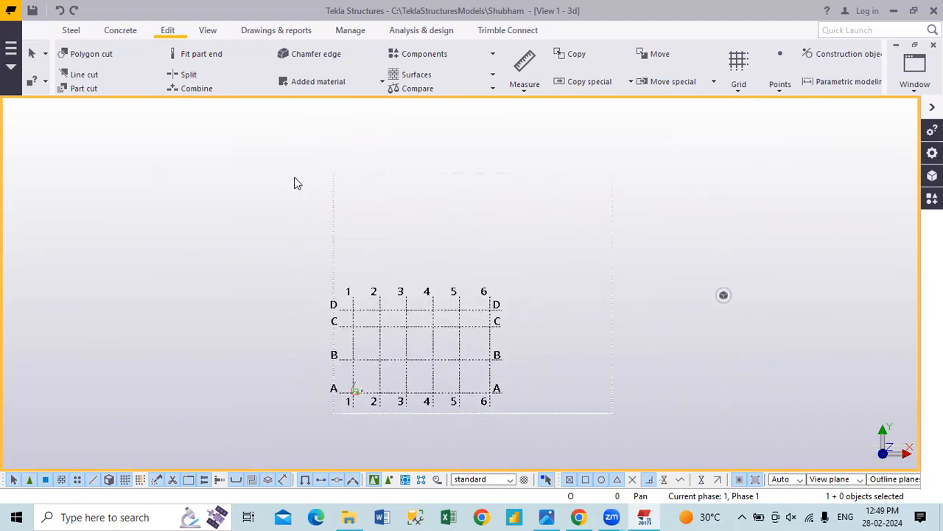
pyautogui.hotkey('ctrl', 'p')
pyautogui.scroll(-3, 284, 214)
pyautogui.moveTo(410, 273); pyautogui.dragTo(492, 232, button='middle')
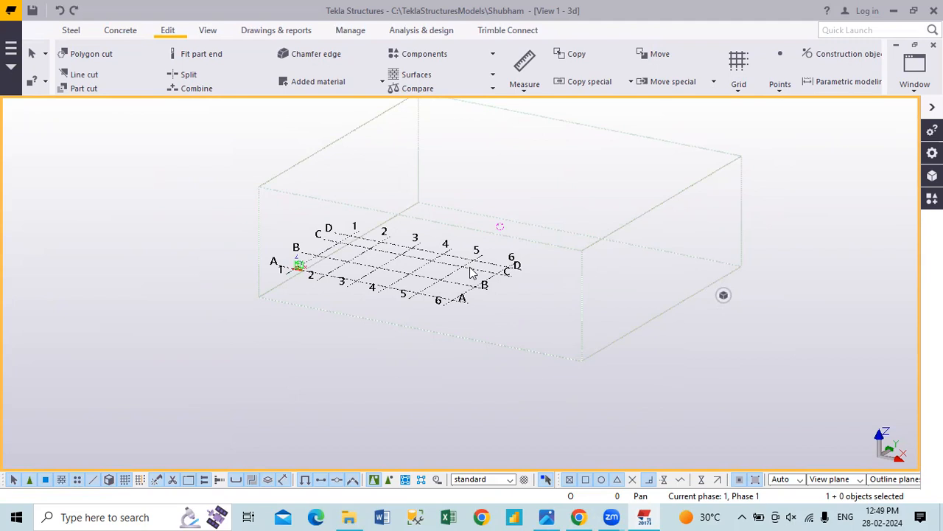
pyautogui.scroll(6, 475, 273)
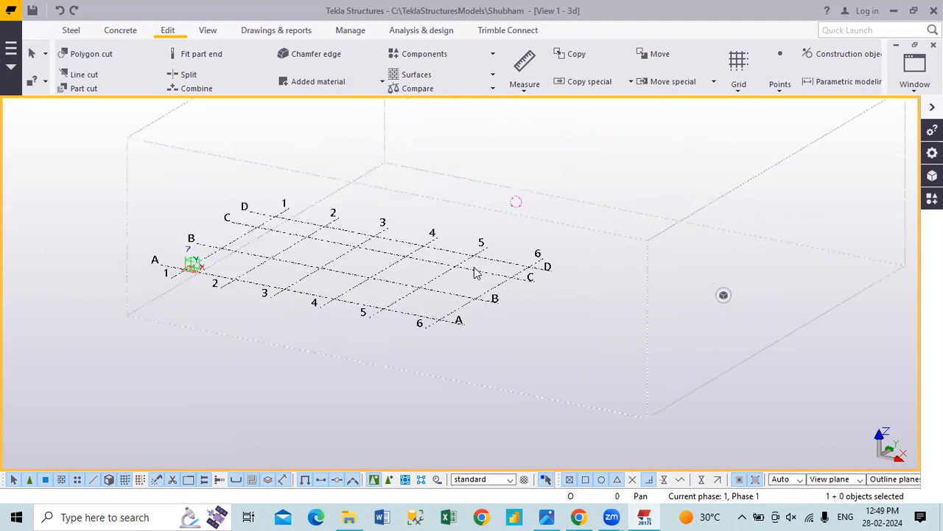
pyautogui.scroll(-8, 475, 273)
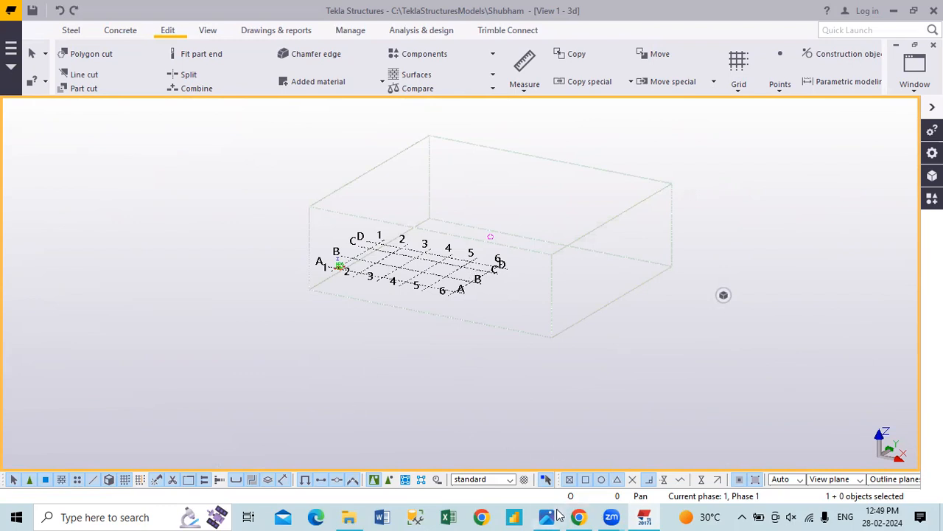
pyautogui.moveTo(313, 292)
pyautogui.mouseDown()
pyautogui.moveTo(573, 328)
pyautogui.moveTo(649, 260)
pyautogui.moveTo(432, 220)
pyautogui.moveTo(344, 277)
pyautogui.mouseUp()
pyautogui.moveTo(410, 237)
pyautogui.mouseDown()
pyautogui.moveTo(435, 291)
pyautogui.moveTo(398, 238)
pyautogui.mouseUp()
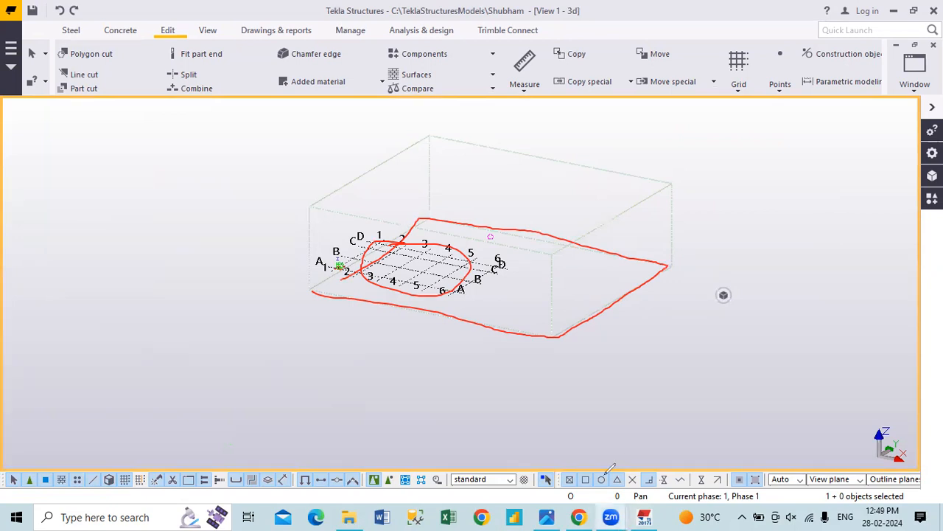
pyautogui.click(6, 254)
pyautogui.click(5, 88)
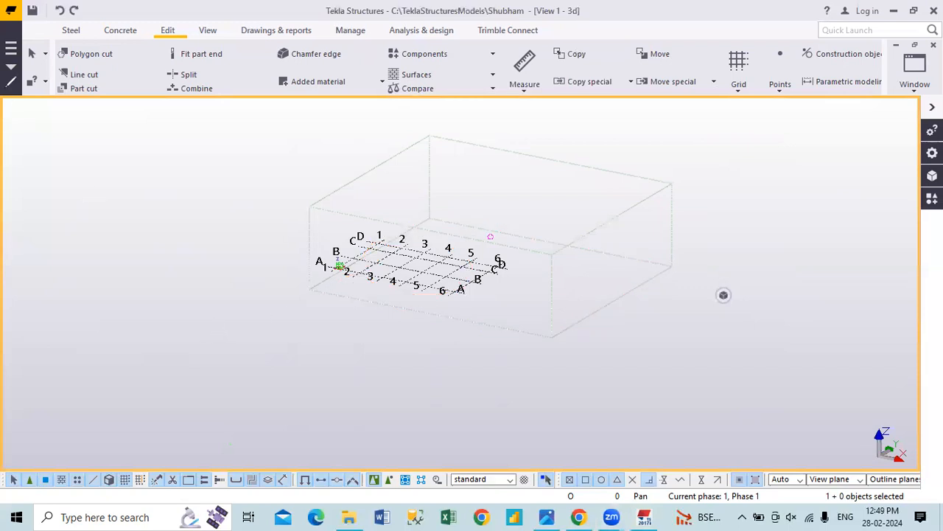
# Step: Fit the work area to the entire model
pyautogui.rightClick(527, 294)
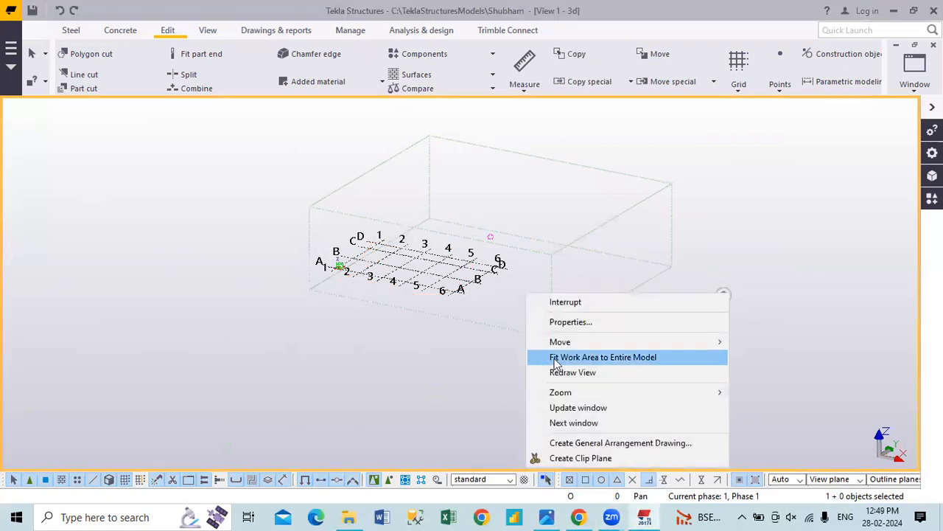
pyautogui.click(619, 360)
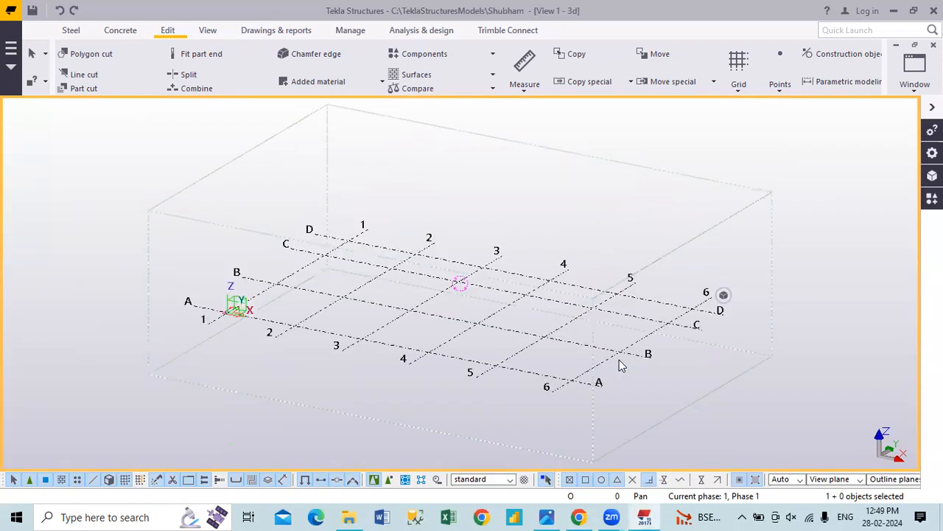
pyautogui.moveTo(641, 387); pyautogui.dragTo(574, 337, button='middle')
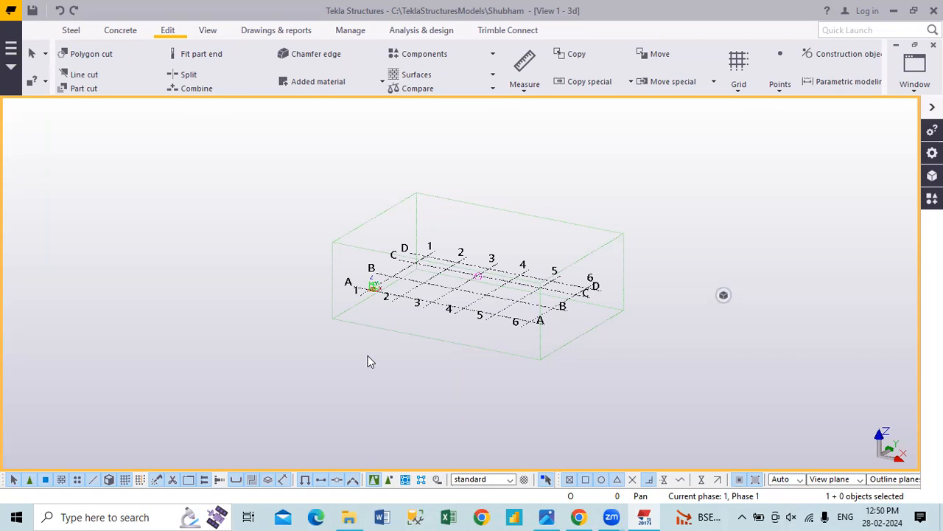
# Step: Check the lists of named and visible views in the model, and close them
pyautogui.hotkey('ctrl', 'i')
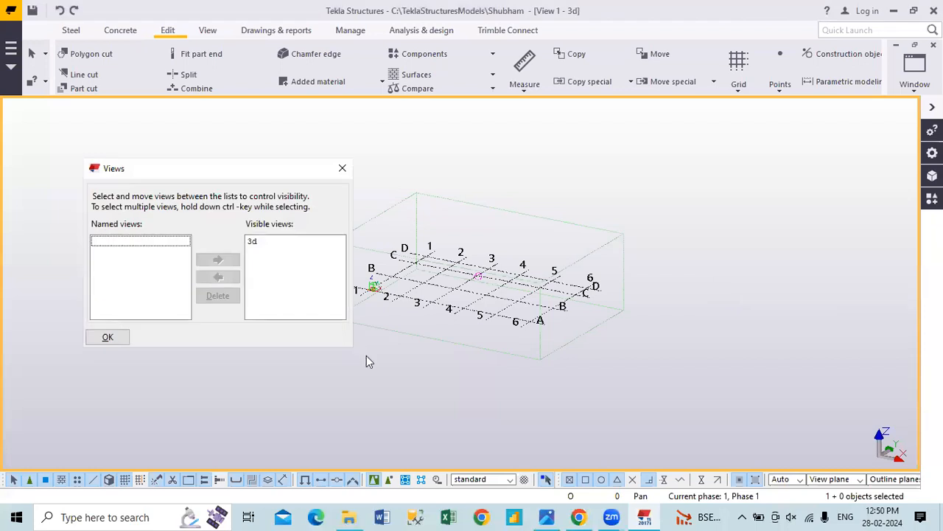
pyautogui.click(341, 170)
pyautogui.rightClick(250, 291)
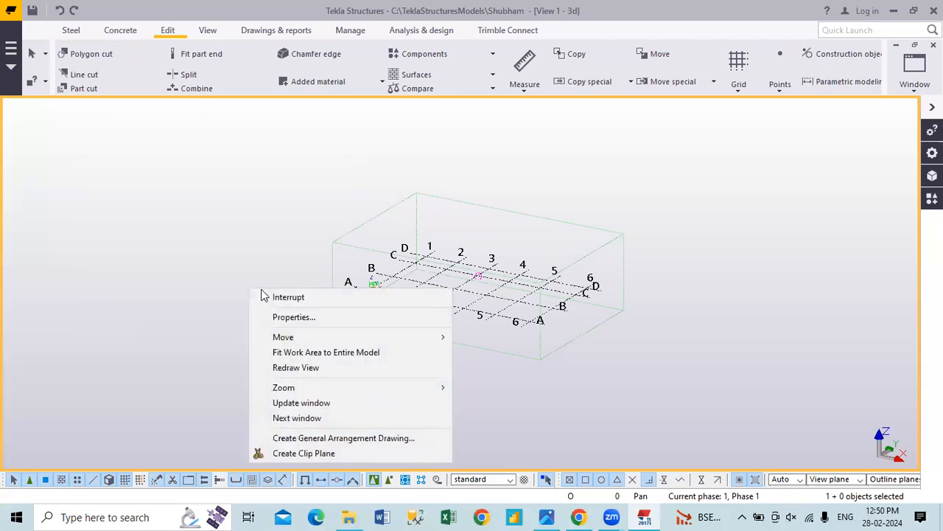
# Step: Select the grid and open the settings for creating views along its grid lines, keeping the grid in sight
pyautogui.click(486, 243)
pyautogui.rightClick(491, 314)
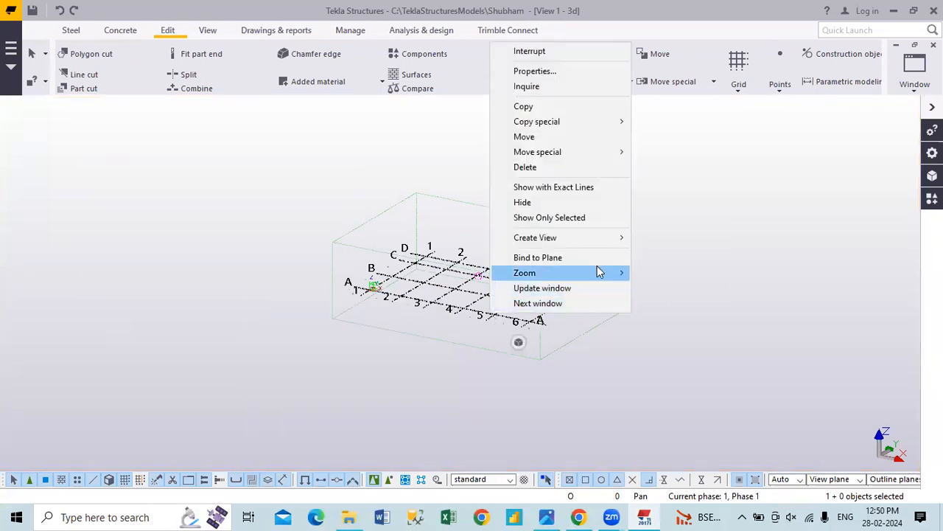
pyautogui.moveTo(609, 242)
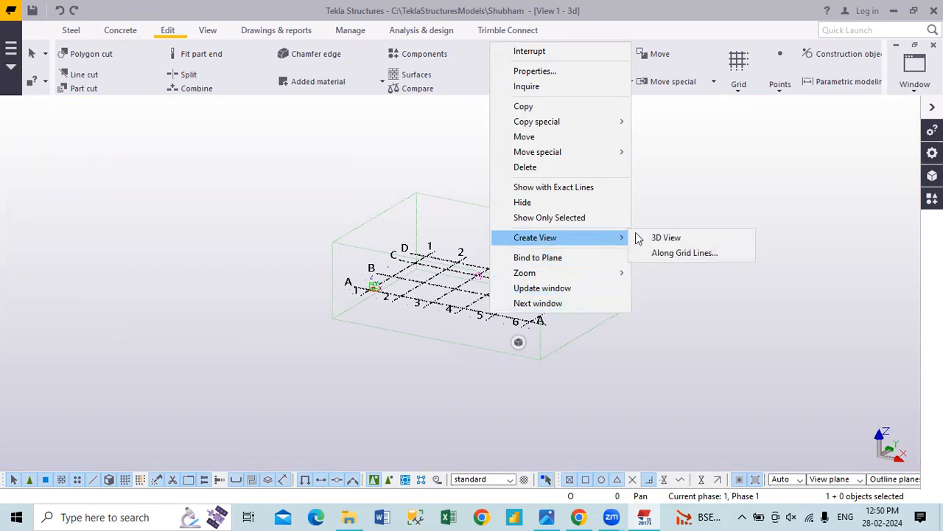
pyautogui.click(699, 252)
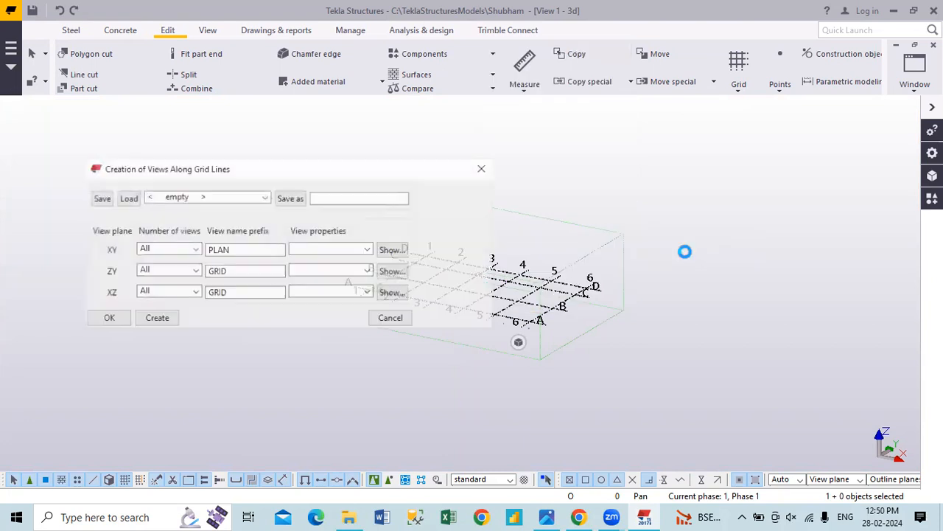
pyautogui.click(238, 271)
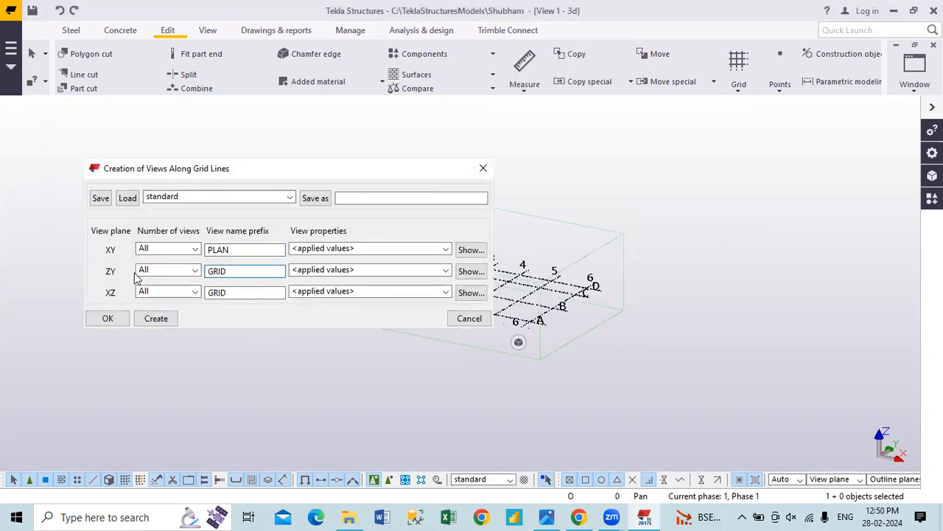
pyautogui.moveTo(219, 179); pyautogui.dragTo(637, 155)
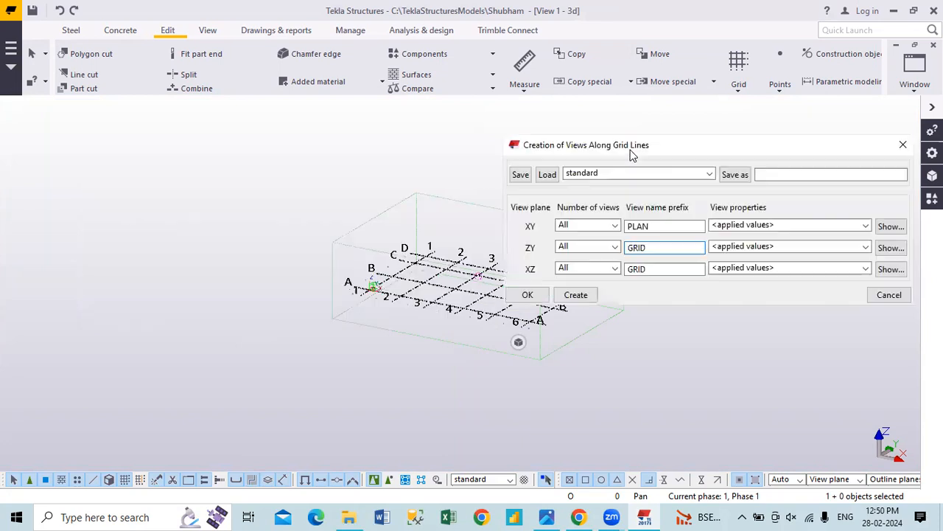
# Step: Set the view name prefix for the ZY plane views to Elevation ZY
pyautogui.moveTo(401, 319); pyautogui.dragTo(290, 356, button='middle')
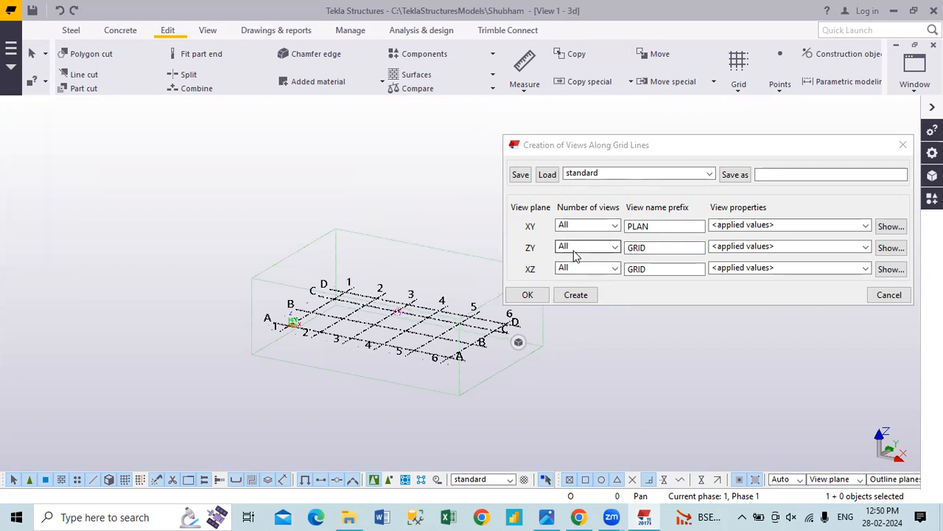
pyautogui.scroll(1, 286, 330)
pyautogui.scroll(5, 286, 329)
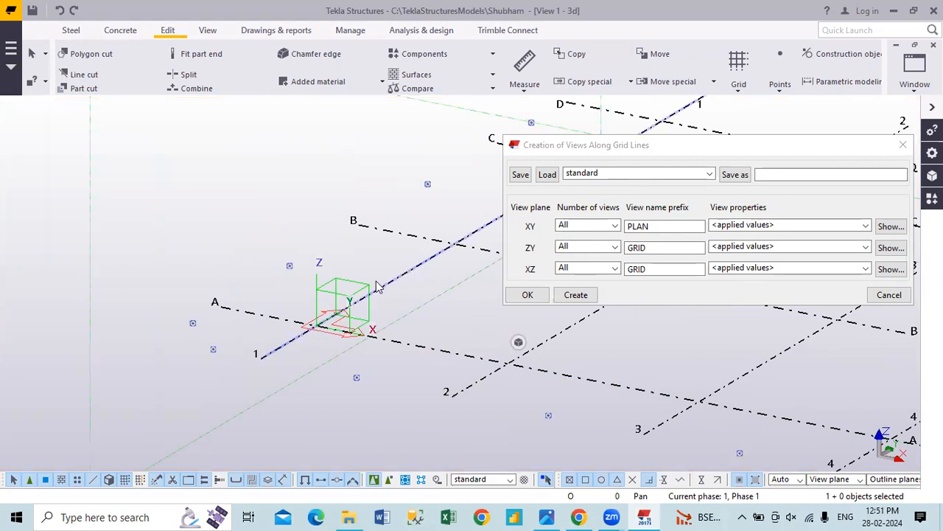
pyautogui.scroll(-5, 401, 260)
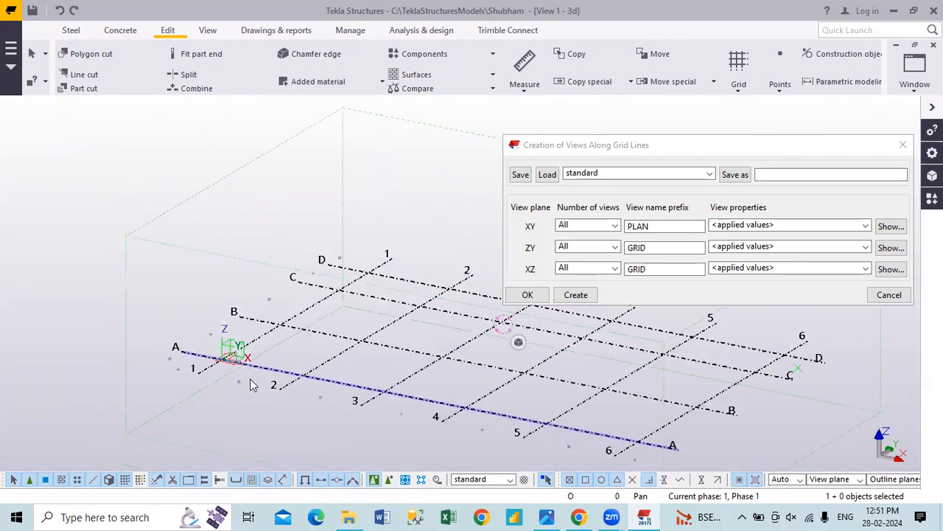
pyautogui.scroll(-2, 199, 360)
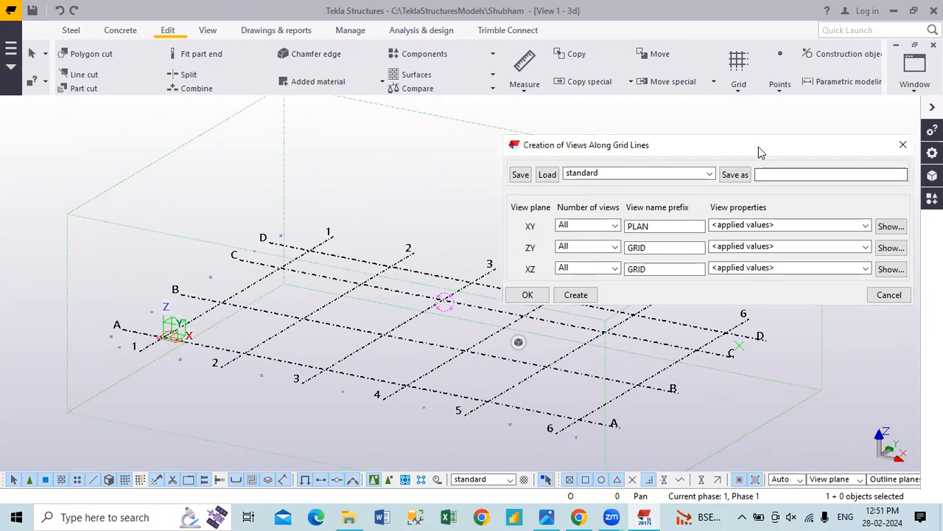
pyautogui.moveTo(759, 147); pyautogui.dragTo(634, 130)
pyautogui.click(552, 230)
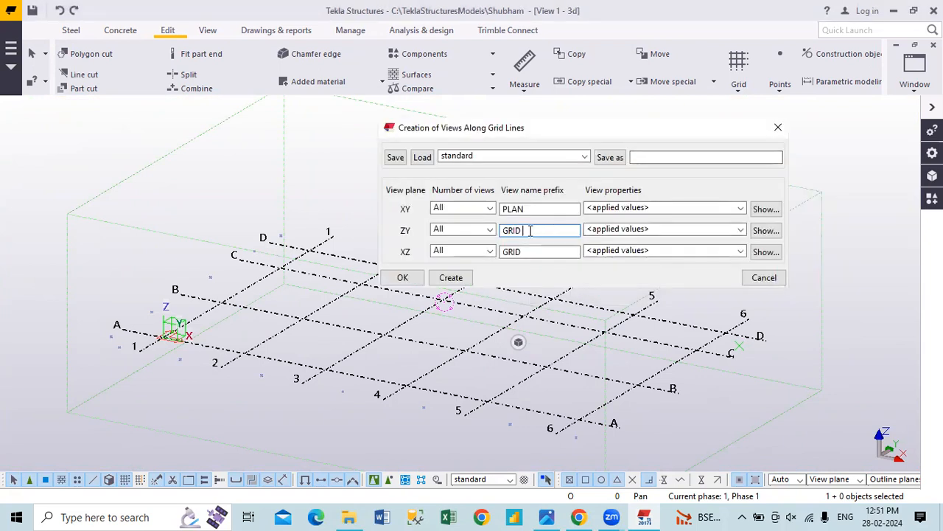
pyautogui.moveTo(530, 230); pyautogui.dragTo(498, 231)
pyautogui.write('Eleva')
pyautogui.write('t')
pyautogui.write('io')
pyautogui.write('n X')
# Step: Set the XZ plane view name prefix to Elevation XZ and create all the views along the grid lines
pyautogui.doubleClick(538, 251)
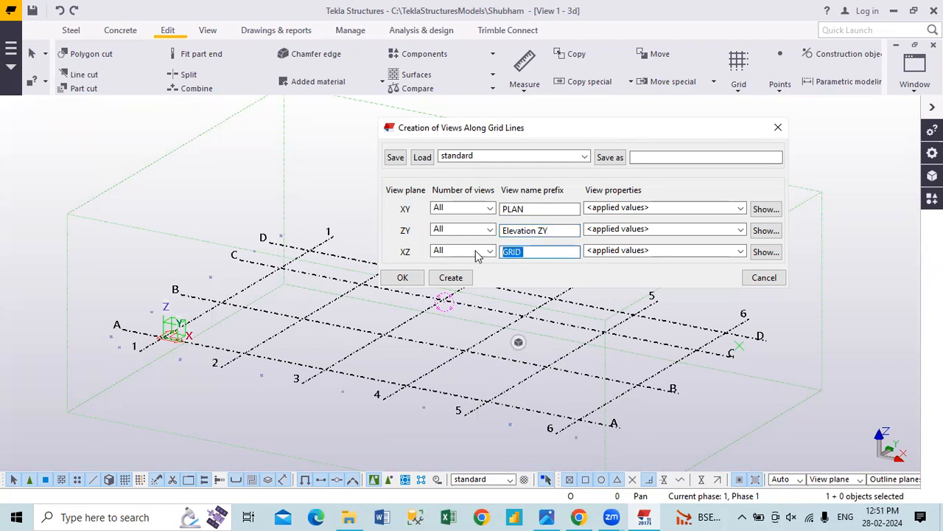
pyautogui.write('Elec')
pyautogui.press('BackSpace')
pyautogui.write('vati')
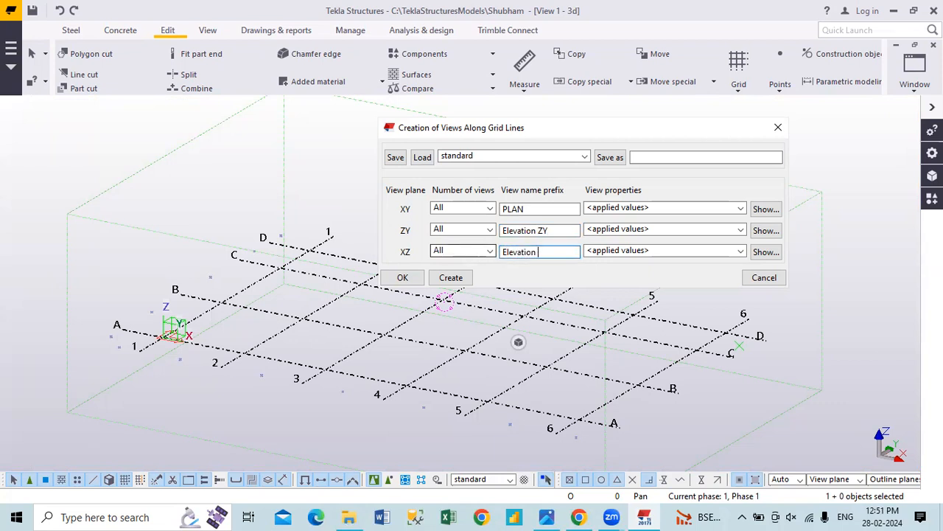
pyautogui.write('on XZ')
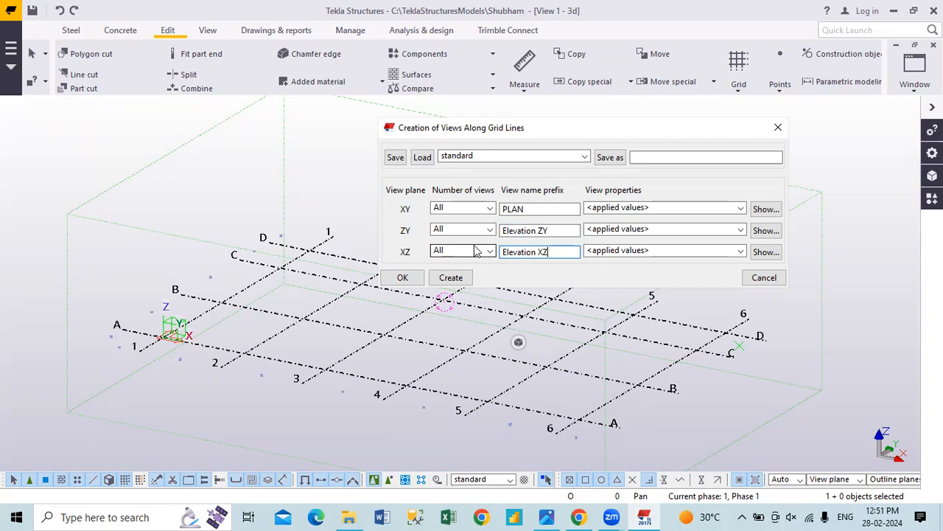
pyautogui.click(449, 278)
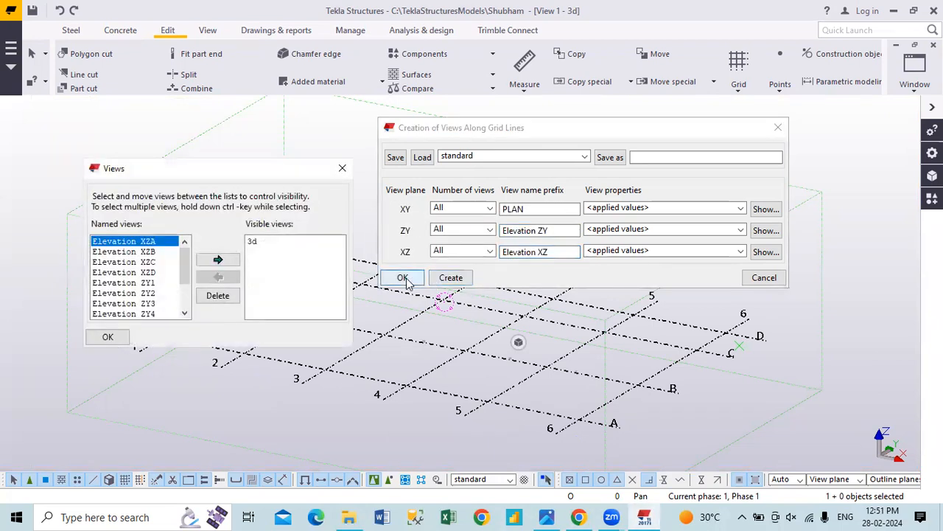
pyautogui.click(404, 279)
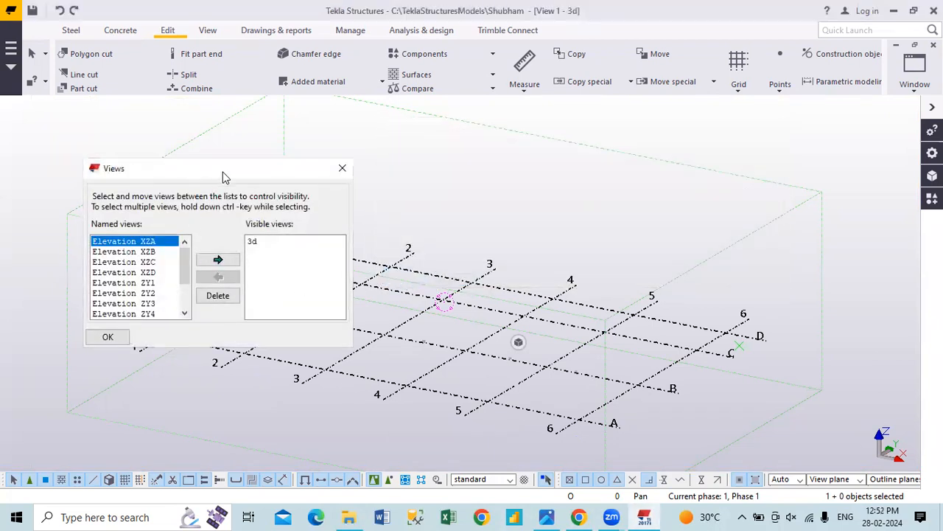
# Step: Compare the elevation view names in the named views list with the lettered and numbered grid lines in the model
pyautogui.moveTo(224, 177); pyautogui.dragTo(693, 137)
pyautogui.moveTo(651, 221); pyautogui.dragTo(647, 190)
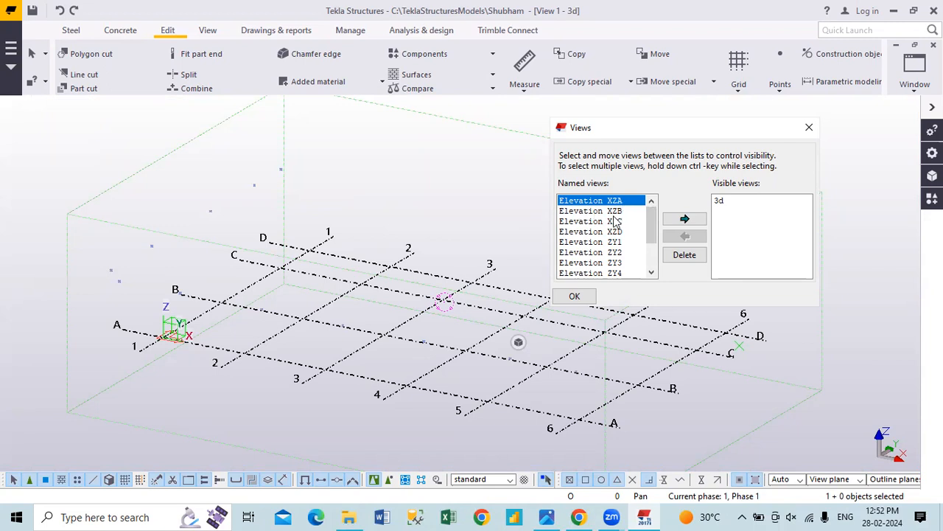
pyautogui.moveTo(628, 131); pyautogui.dragTo(719, 116)
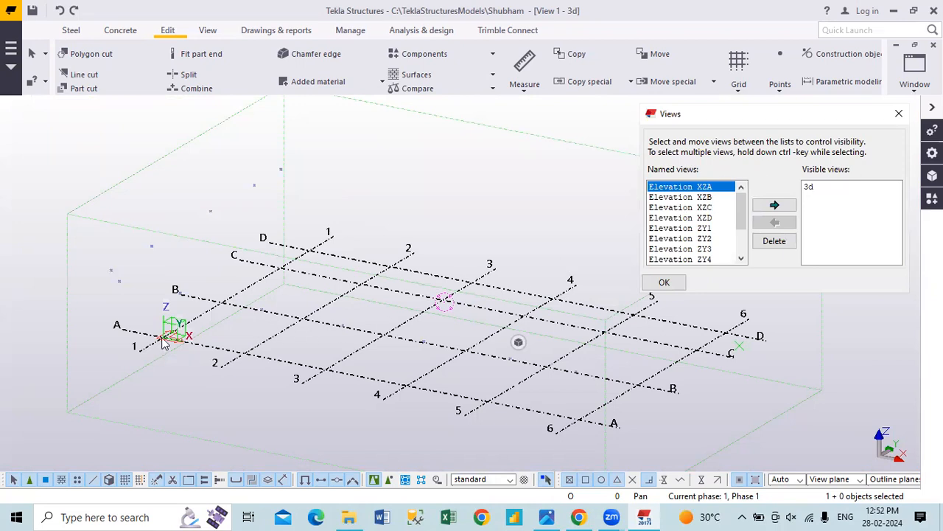
pyautogui.scroll(2, 164, 345)
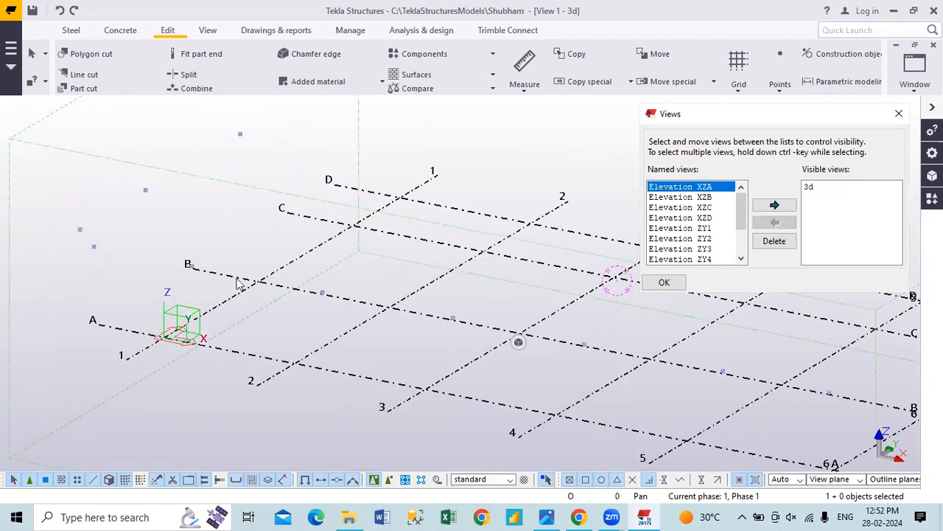
pyautogui.click(123, 333)
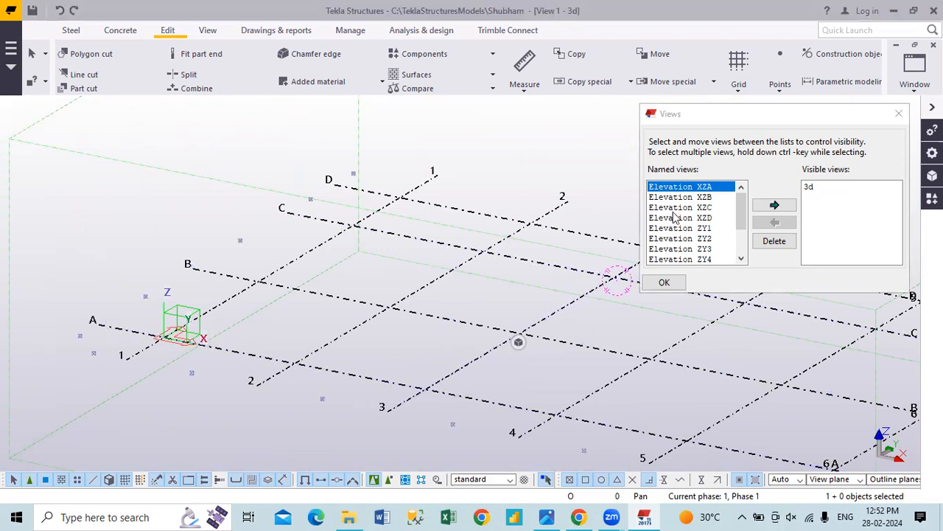
pyautogui.click(690, 197)
pyautogui.click(214, 273)
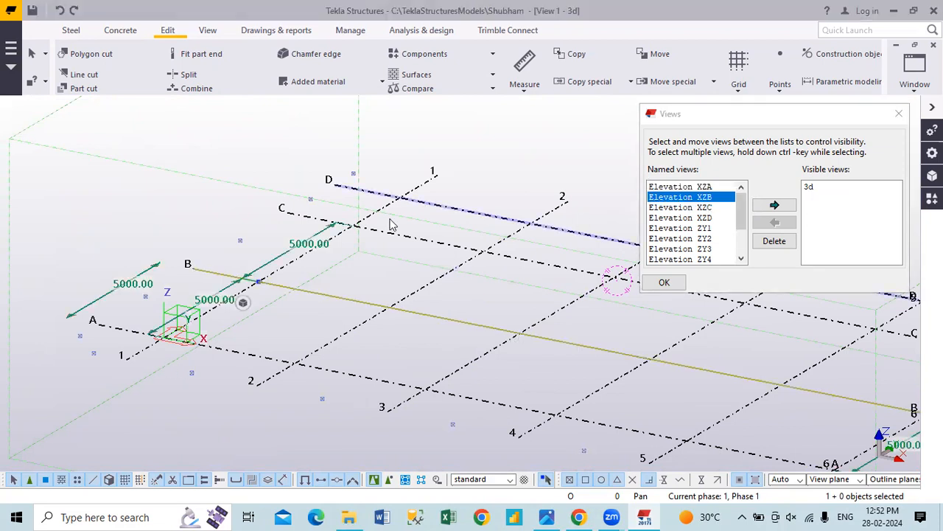
pyautogui.click(309, 342)
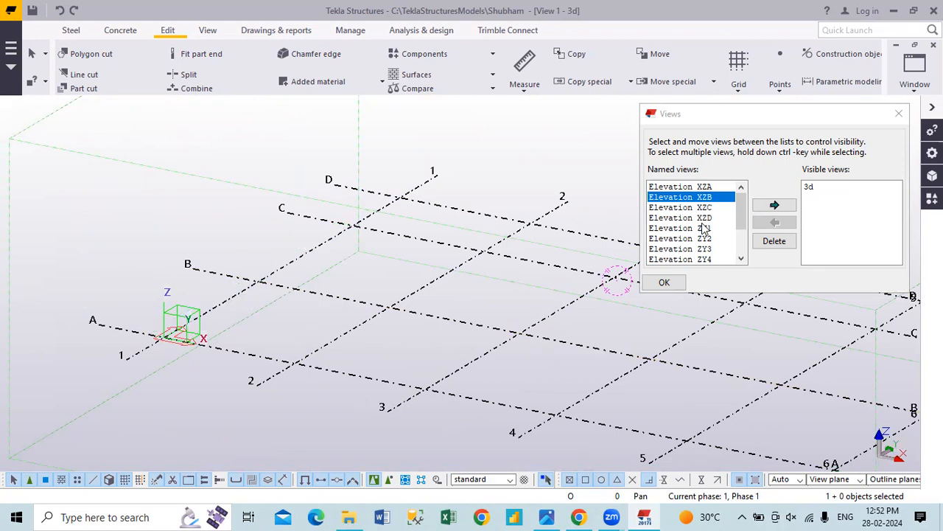
pyautogui.scroll(-3, 704, 229)
pyautogui.scroll(2, 697, 234)
pyautogui.scroll(2, 694, 230)
# Step: Make the named views PLAN +0, PLAN +1500 and PLAN +4500 visible alongside the 3d view
pyautogui.moveTo(744, 203); pyautogui.dragTo(740, 237)
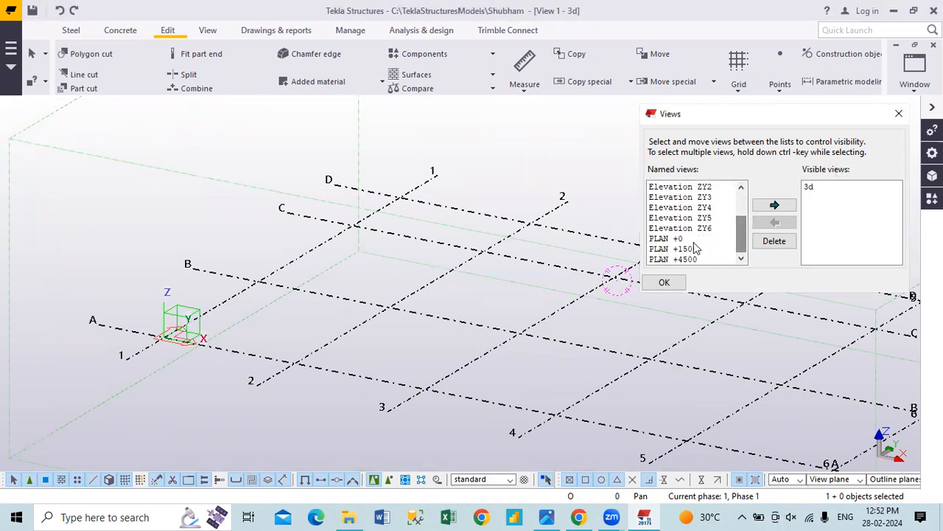
pyautogui.click(656, 238)
pyautogui.click(774, 206)
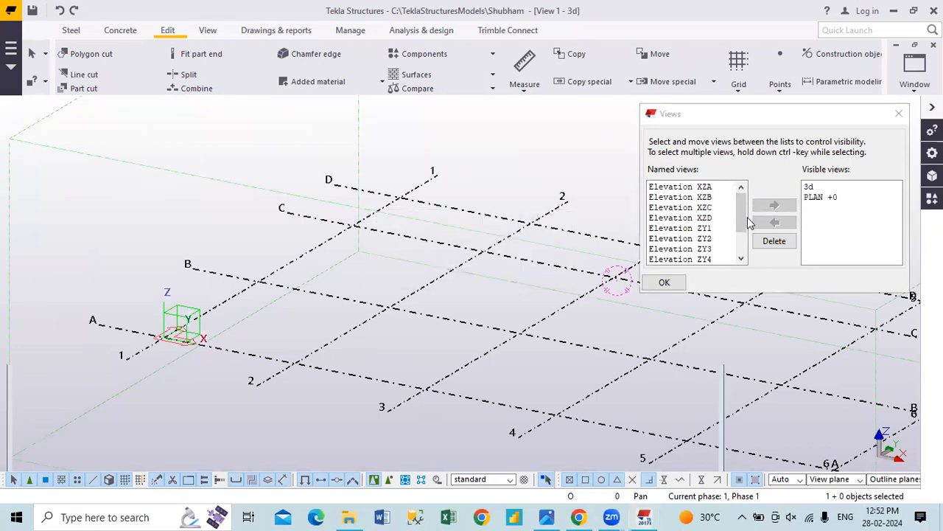
pyautogui.click(681, 250)
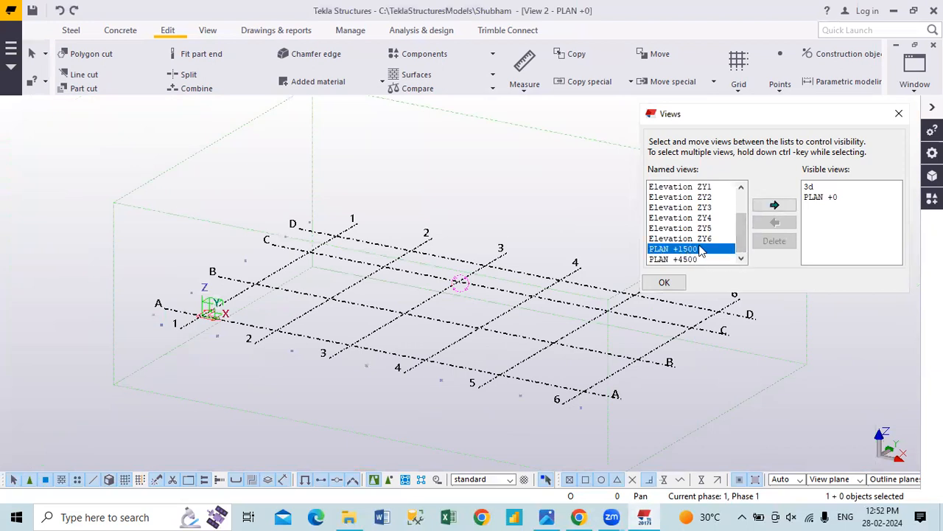
pyautogui.click(774, 205)
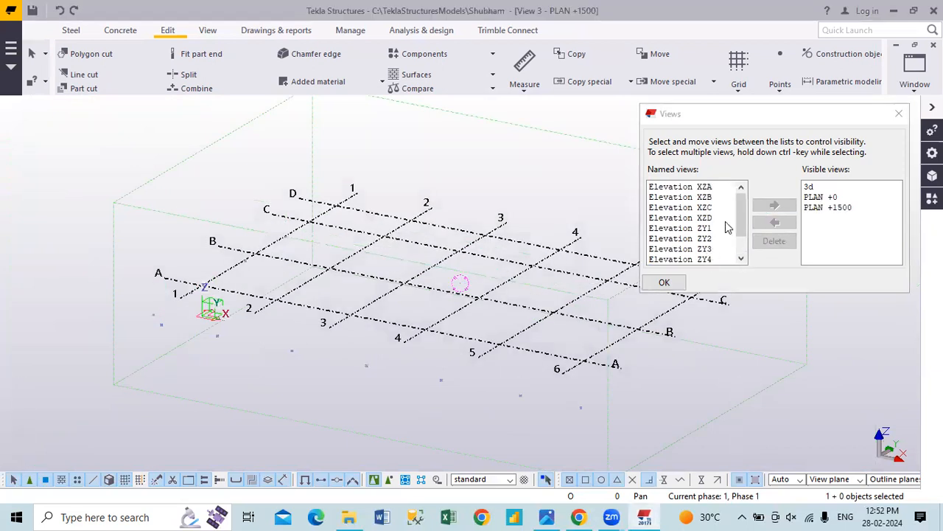
pyautogui.scroll(-1, 726, 229)
pyautogui.click(695, 260)
pyautogui.click(774, 206)
pyautogui.moveTo(743, 235); pyautogui.dragTo(746, 253)
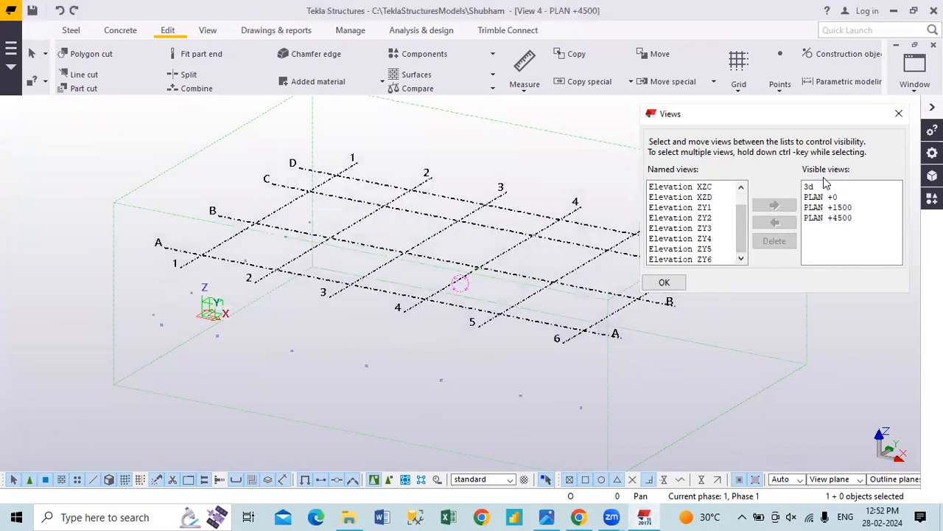
# Step: Make the named views Elevation ZY1 and Elevation XZA visible and close the views list
pyautogui.moveTo(810, 112); pyautogui.dragTo(715, 112)
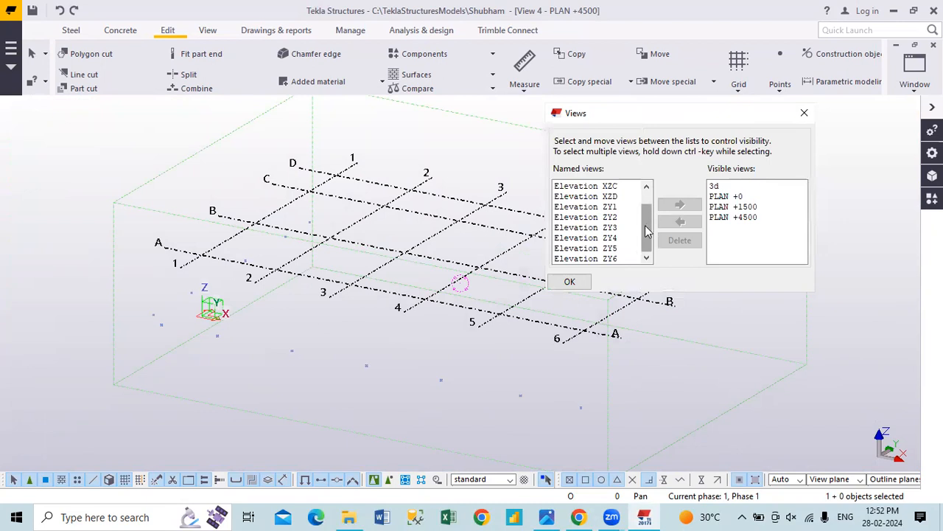
pyautogui.click(605, 207)
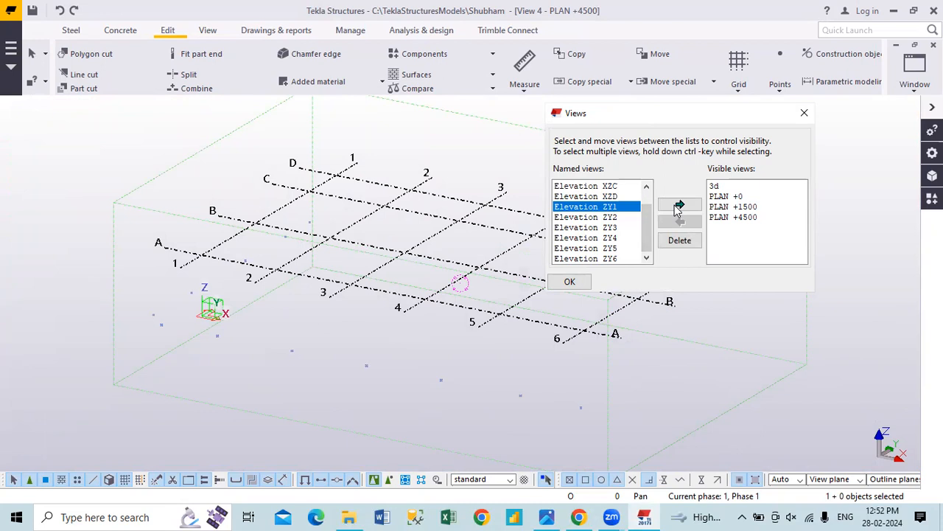
pyautogui.click(678, 207)
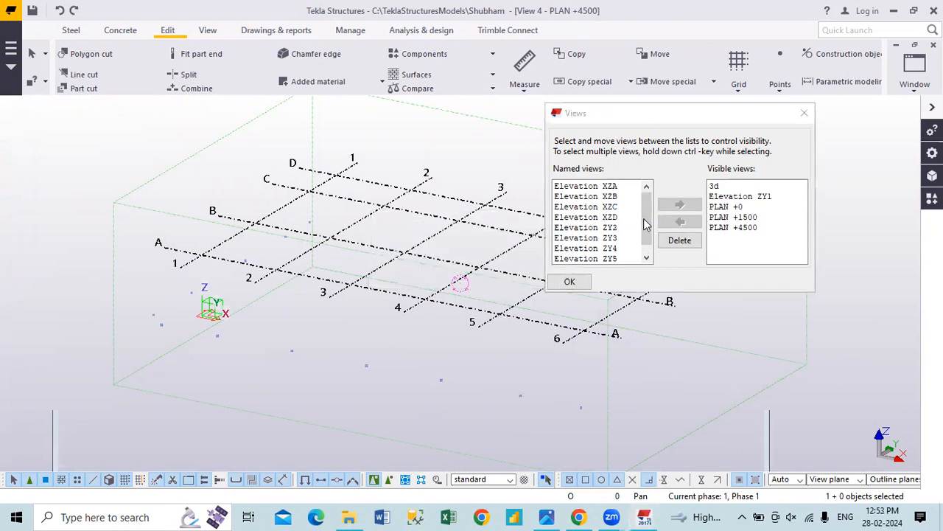
pyautogui.click(618, 186)
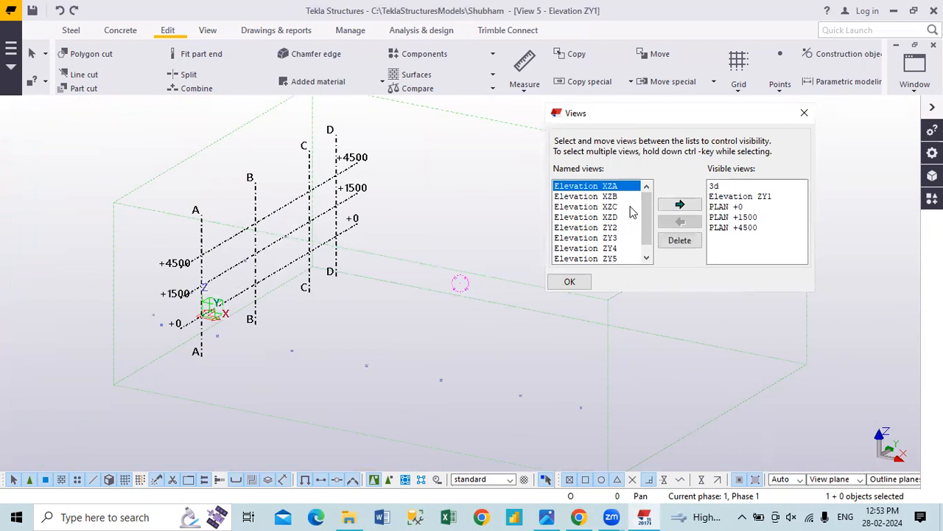
pyautogui.click(677, 207)
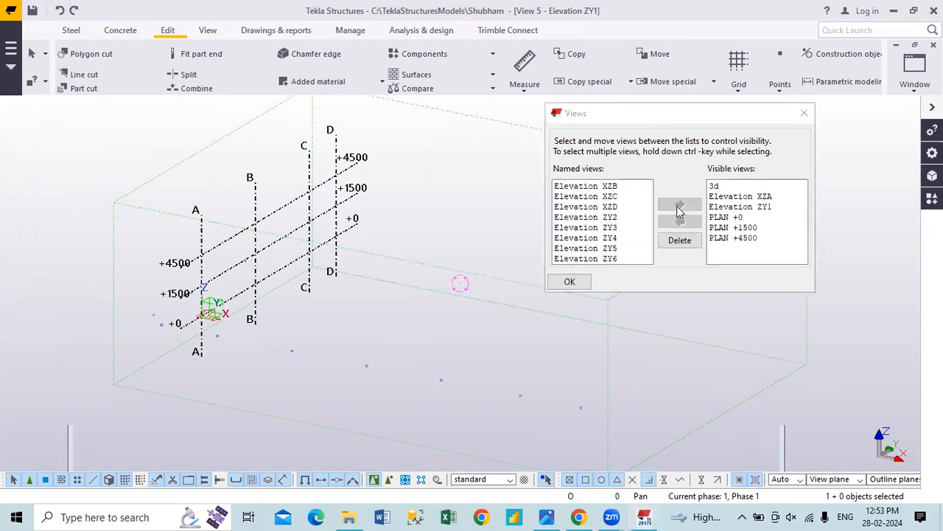
pyautogui.click(578, 286)
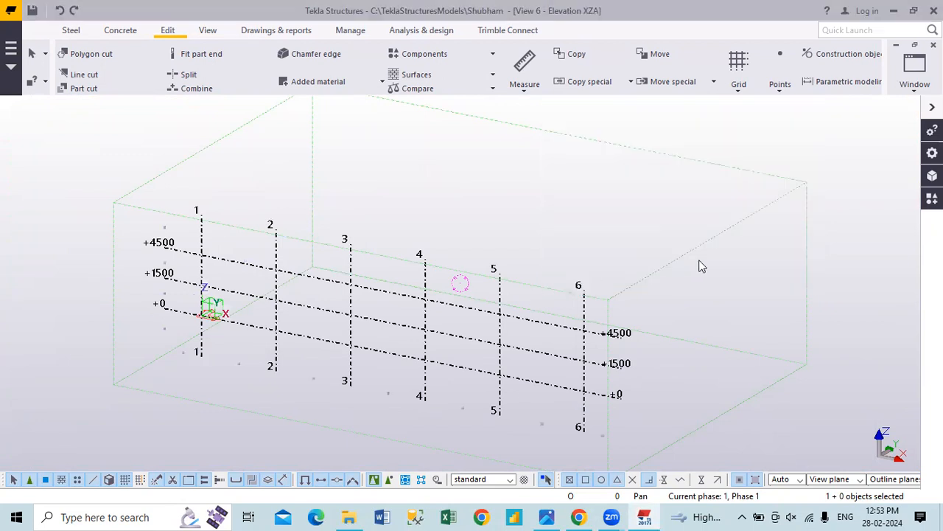
# Step: Look over the Elevation XZA view, then switch to the 3d view and inspect the full grid
pyautogui.scroll(-4, 515, 352)
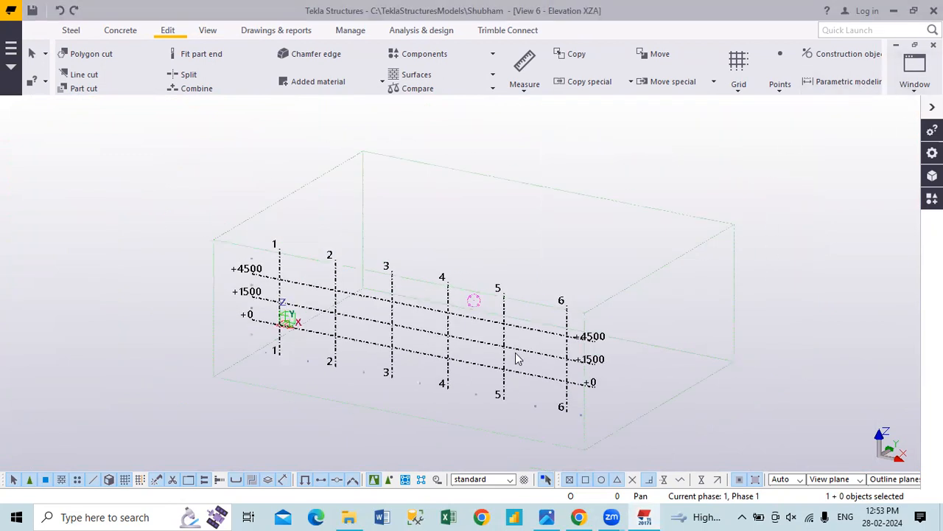
pyautogui.moveTo(599, 352); pyautogui.dragTo(521, 296, button='middle')
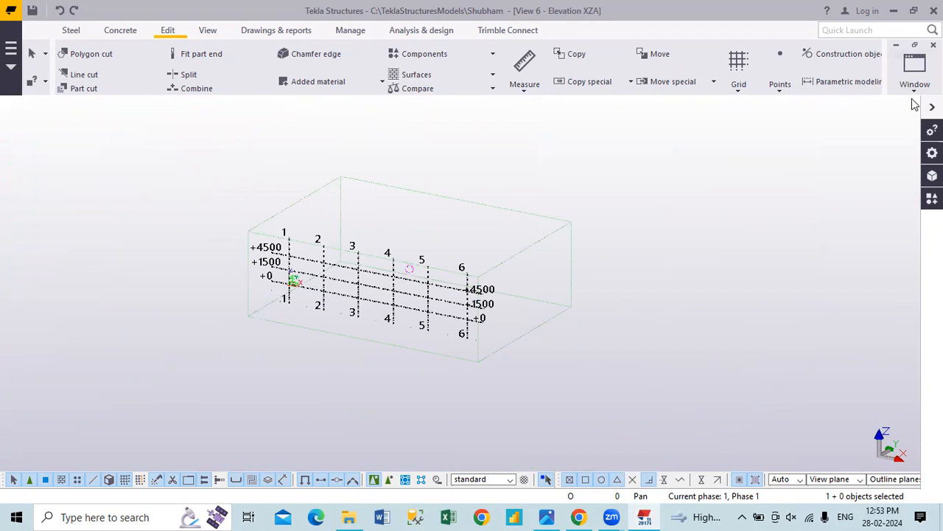
pyautogui.click(914, 70)
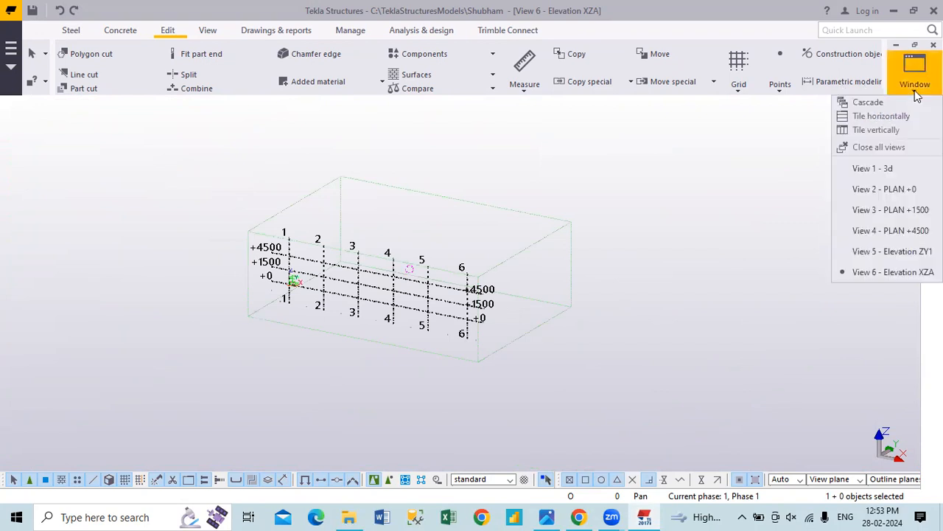
pyautogui.click(892, 169)
pyautogui.scroll(-6, 736, 295)
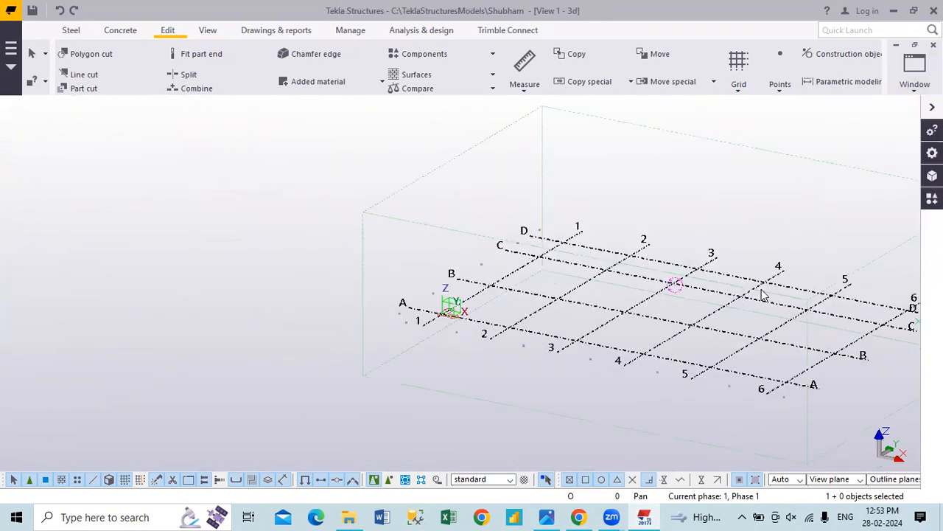
pyautogui.scroll(3, 510, 289)
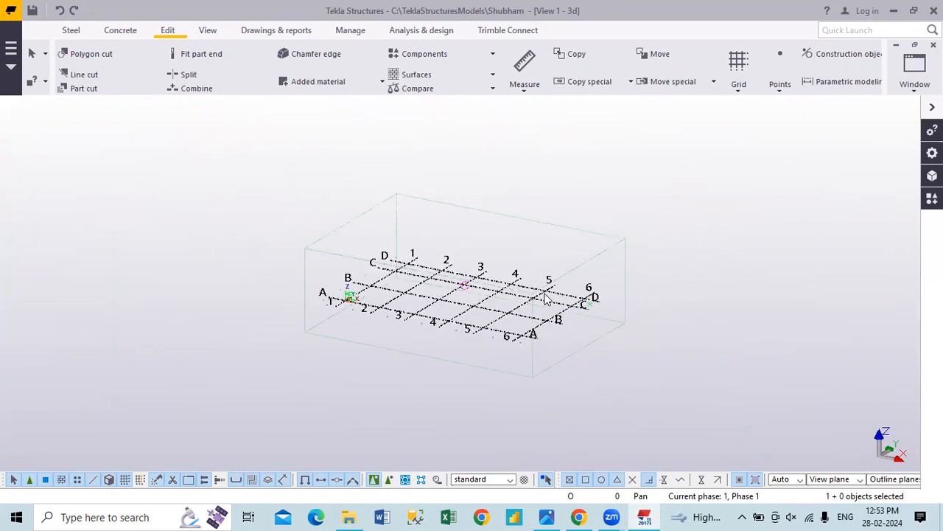
# Step: Switch to the PLAN +0 view and change it from 3D to a flat plane view
pyautogui.click(914, 81)
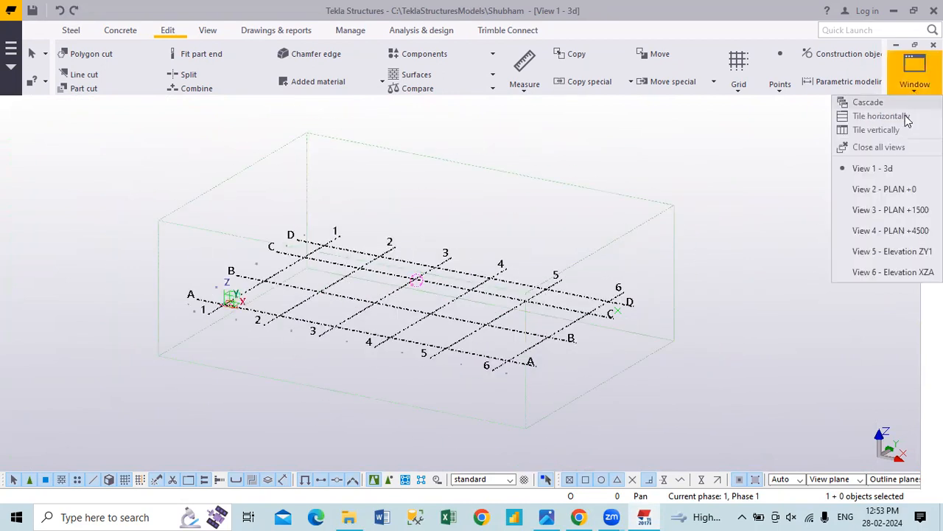
pyautogui.click(885, 191)
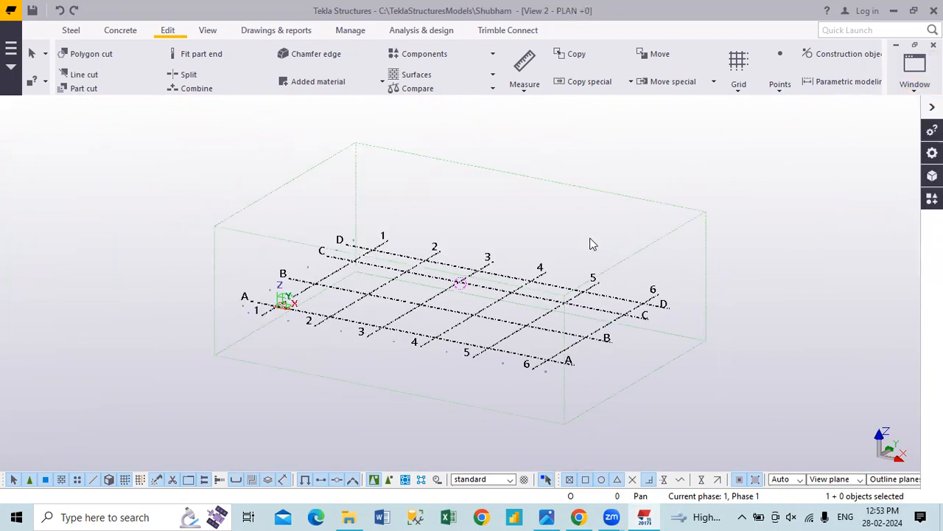
pyautogui.click(915, 70)
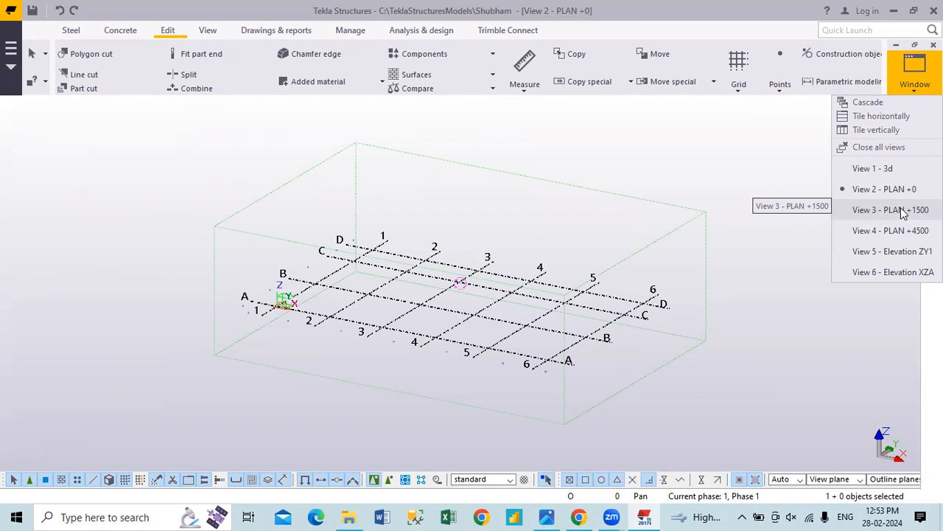
pyautogui.click(727, 166)
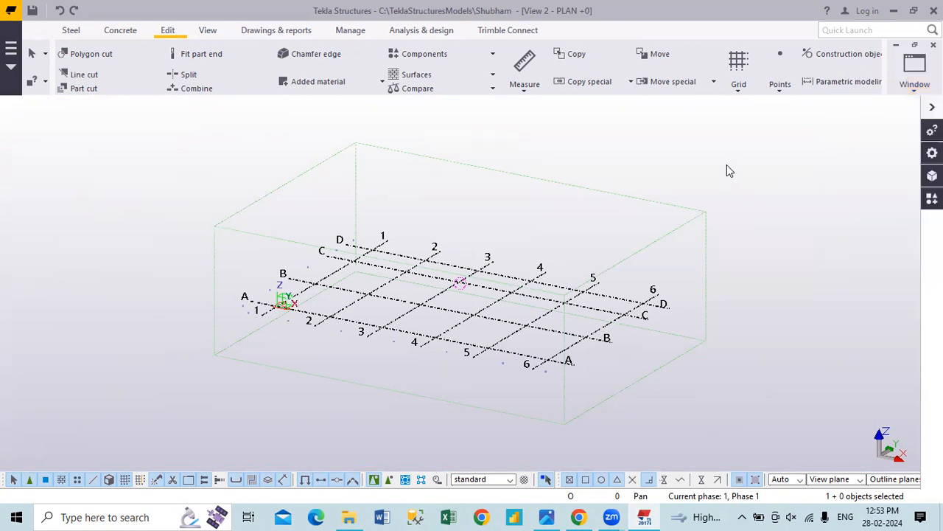
pyautogui.hotkey('ctrl', 'p')
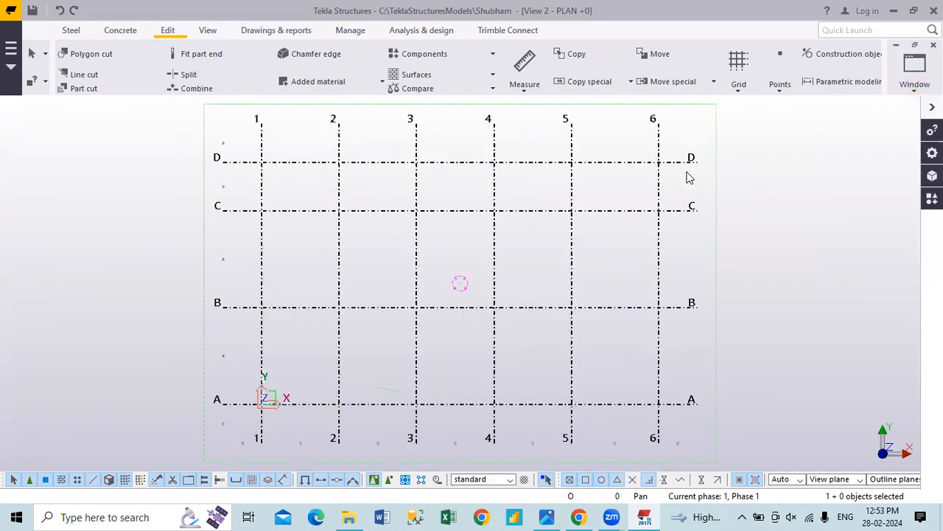
pyautogui.hotkey('ctrl', 'i')
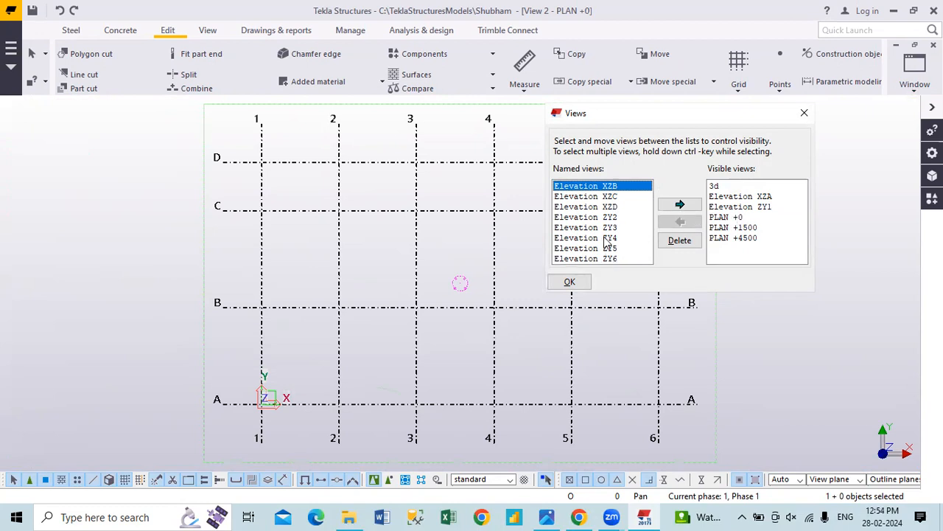
pyautogui.click(804, 113)
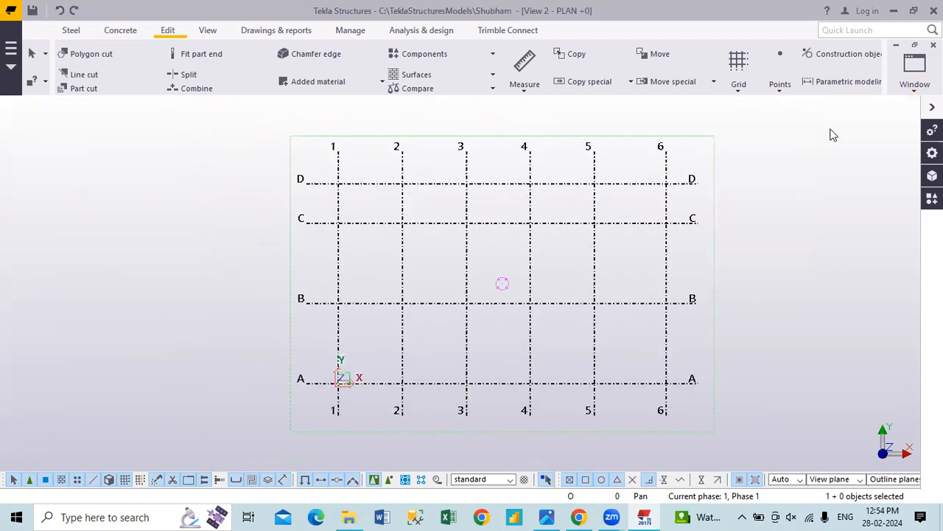
# Step: Open the Elevation ZY1 view and examine its level labels along grid lines A to D
pyautogui.click(914, 73)
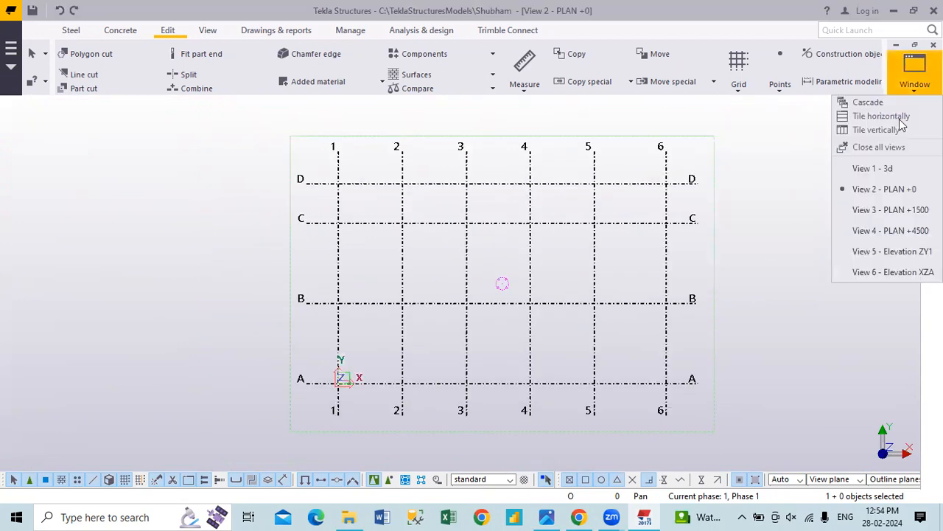
pyautogui.click(901, 251)
pyautogui.scroll(5, 273, 284)
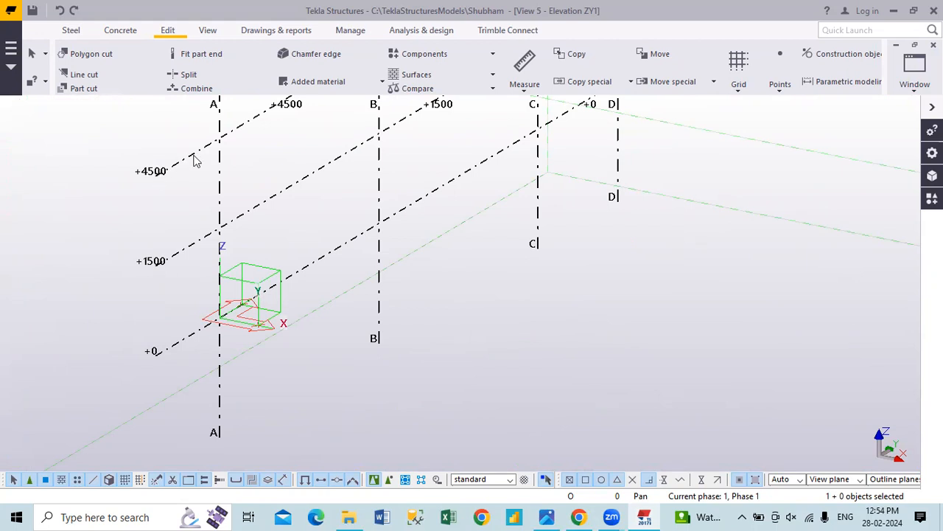
pyautogui.moveTo(462, 207); pyautogui.dragTo(455, 289, button='middle')
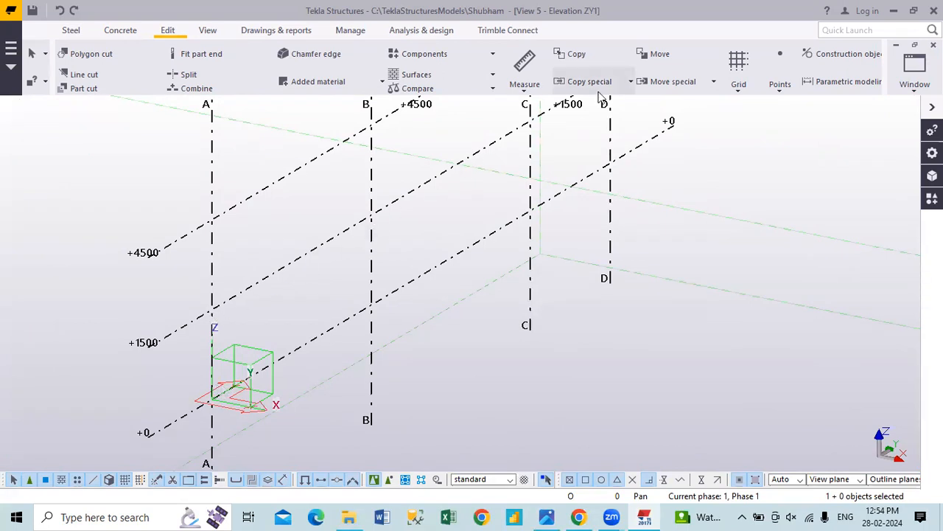
# Step: Return to the 3d view and examine the lettered and numbered grid lines around the model origin
pyautogui.click(914, 81)
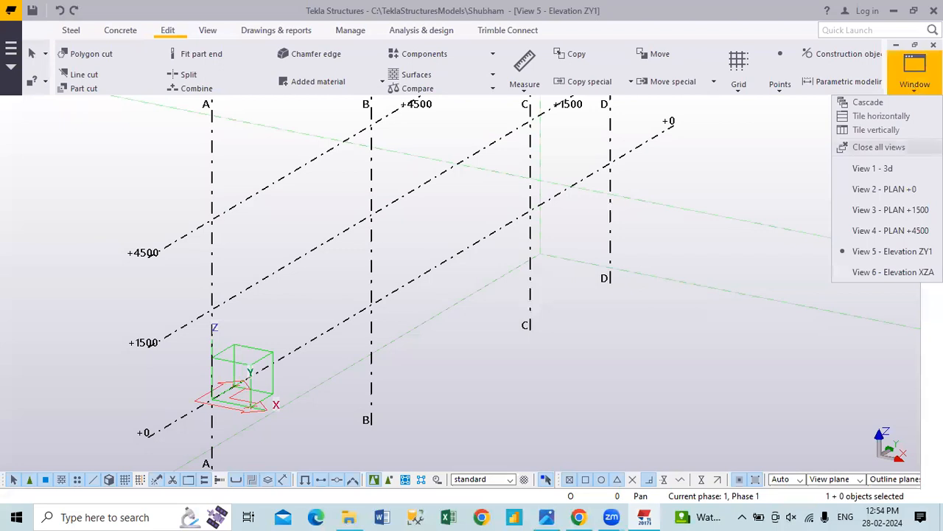
pyautogui.click(897, 174)
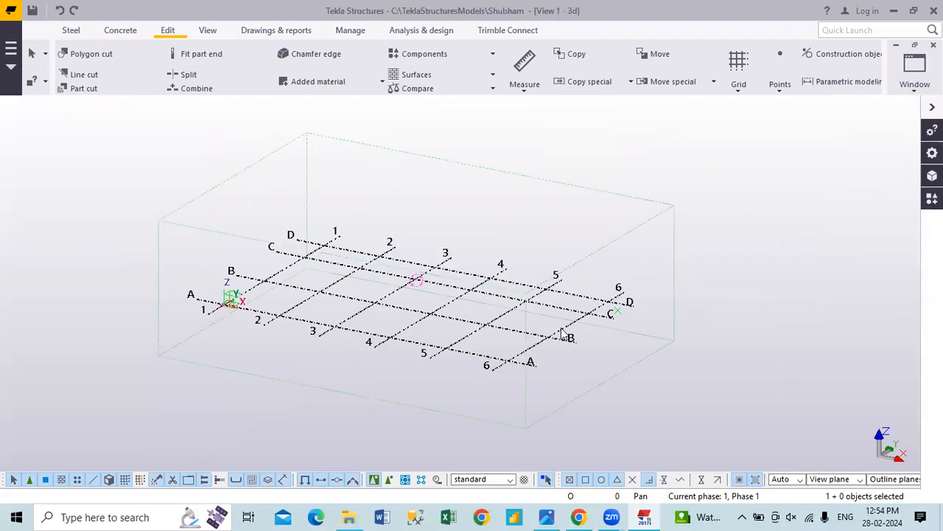
pyautogui.scroll(2, 564, 332)
pyautogui.scroll(2, 564, 332)
pyautogui.scroll(-6, 564, 332)
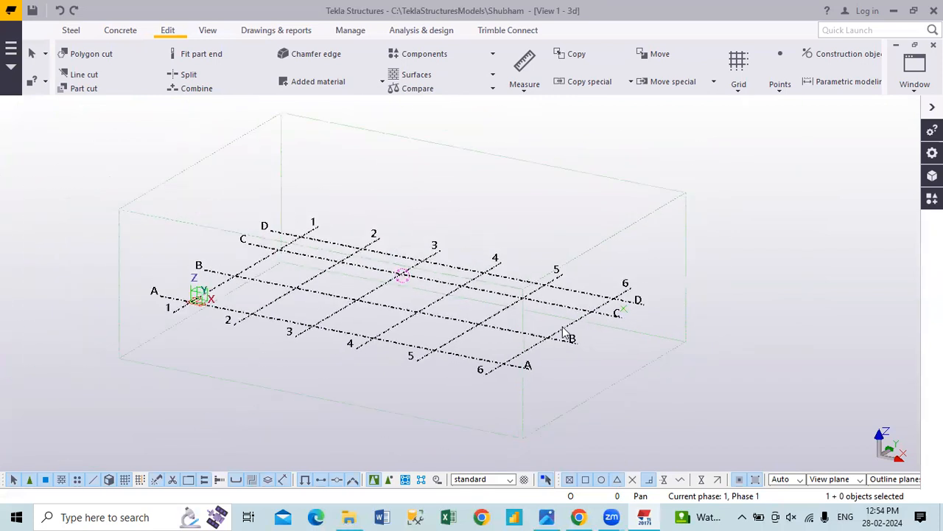
pyautogui.moveTo(533, 354); pyautogui.dragTo(569, 390, button='middle')
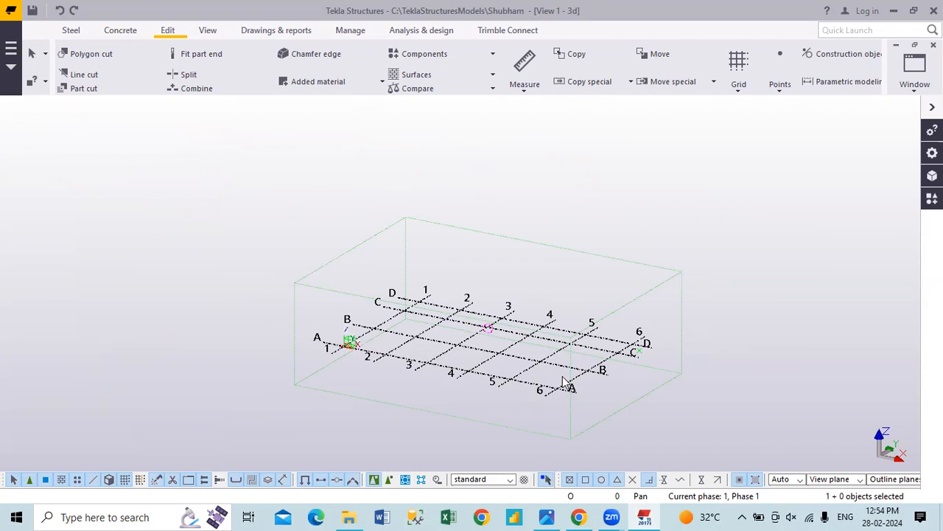
pyautogui.scroll(1, 359, 337)
pyautogui.scroll(3, 359, 338)
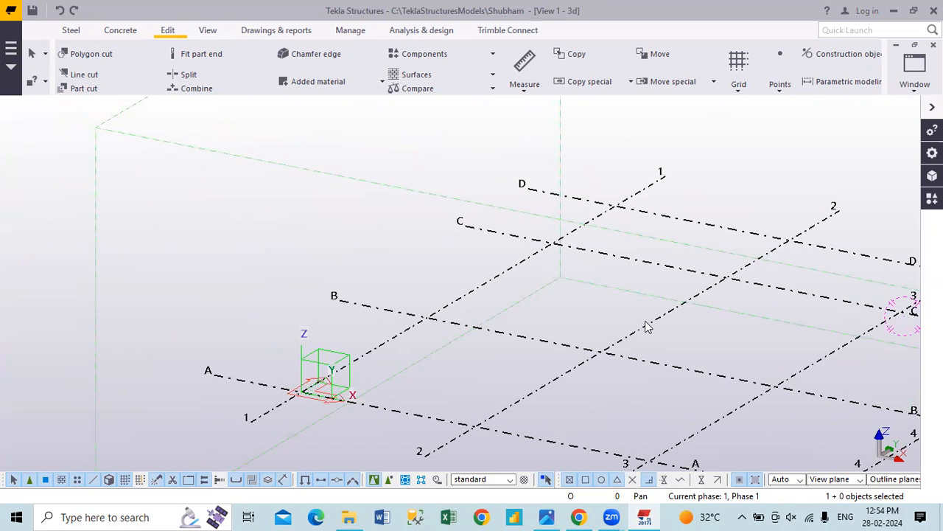
# Step: Switch to the PLAN +0 view and show the whole grid
pyautogui.click(915, 74)
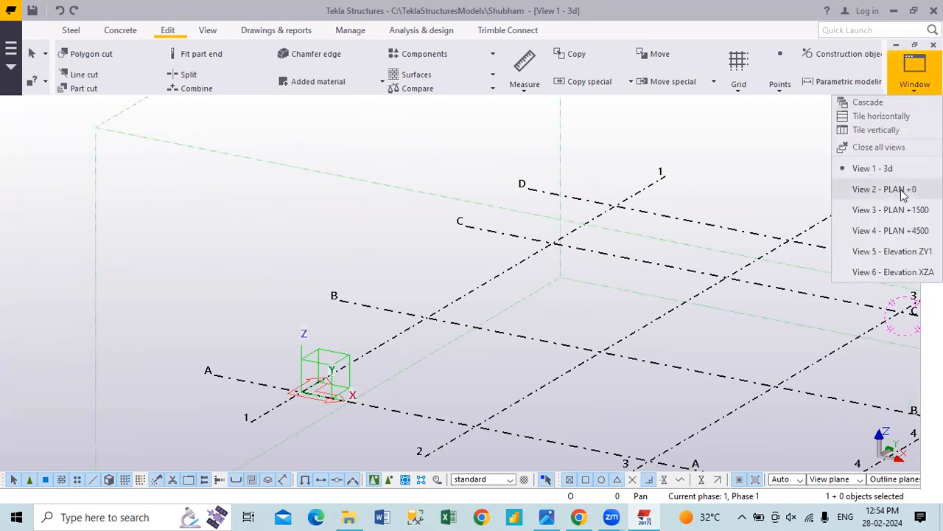
pyautogui.click(885, 189)
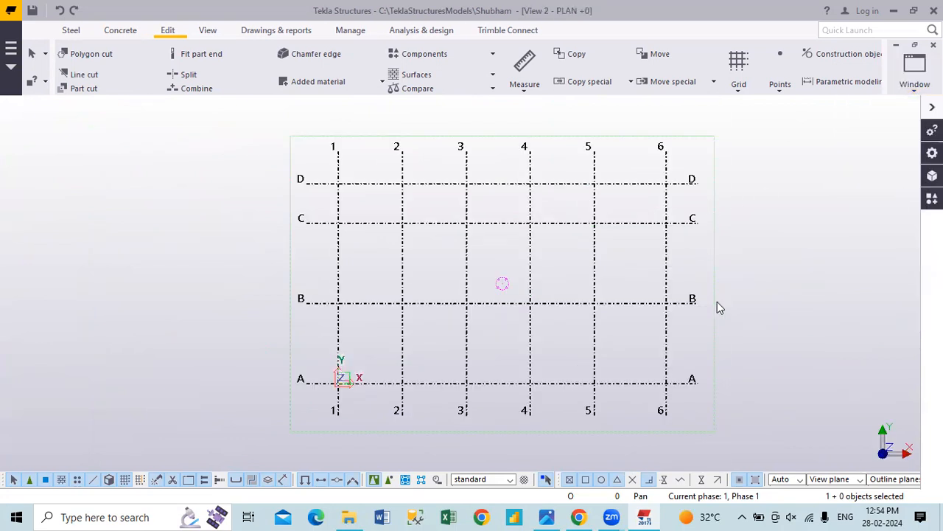
pyautogui.scroll(-1, 718, 300)
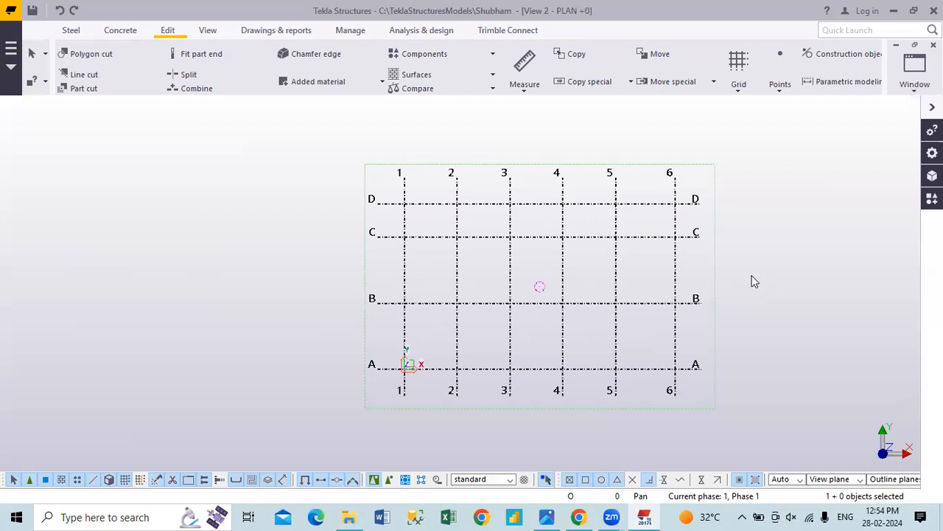
pyautogui.moveTo(843, 266); pyautogui.dragTo(757, 261, button='middle')
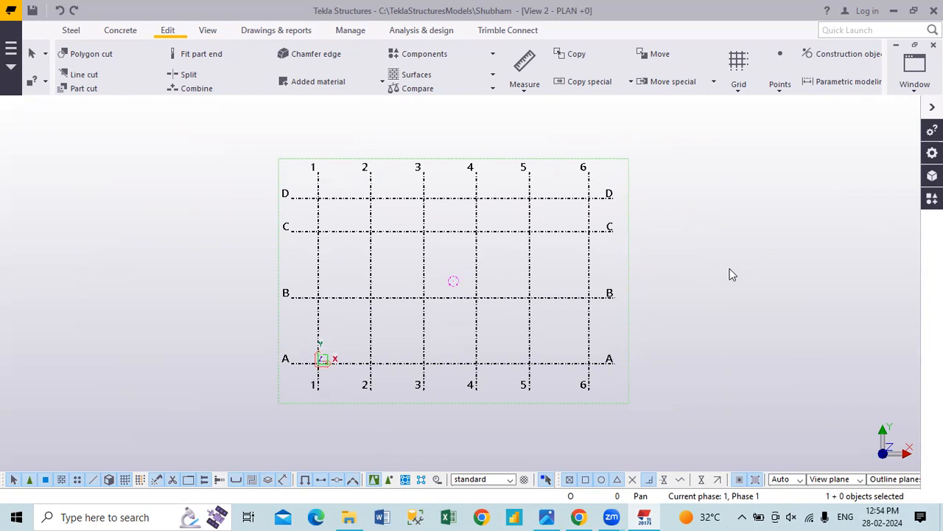
# Step: Place a concrete pad footing at the intersection of grid lines A and 1
pyautogui.click(120, 32)
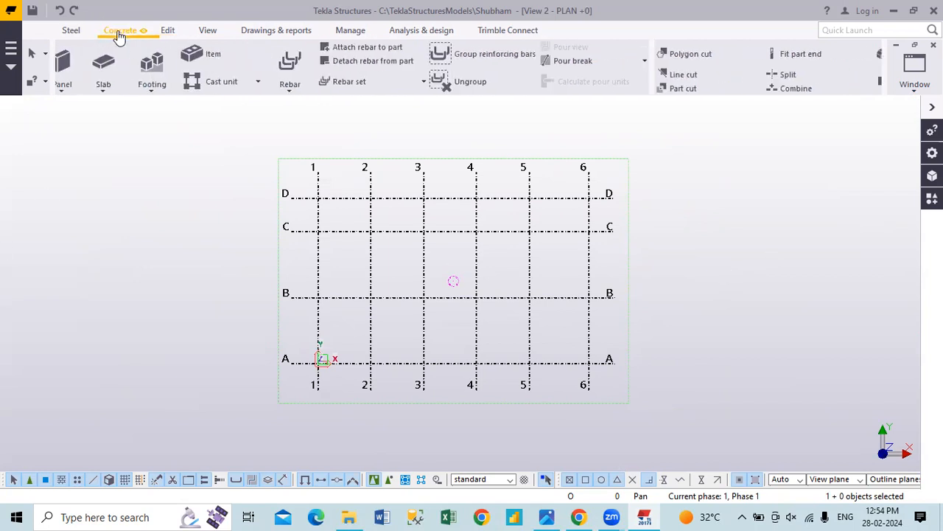
pyautogui.moveTo(875, 105); pyautogui.dragTo(878, 127, button='middle')
pyautogui.click(909, 91)
pyautogui.click(913, 94)
pyautogui.click(867, 212)
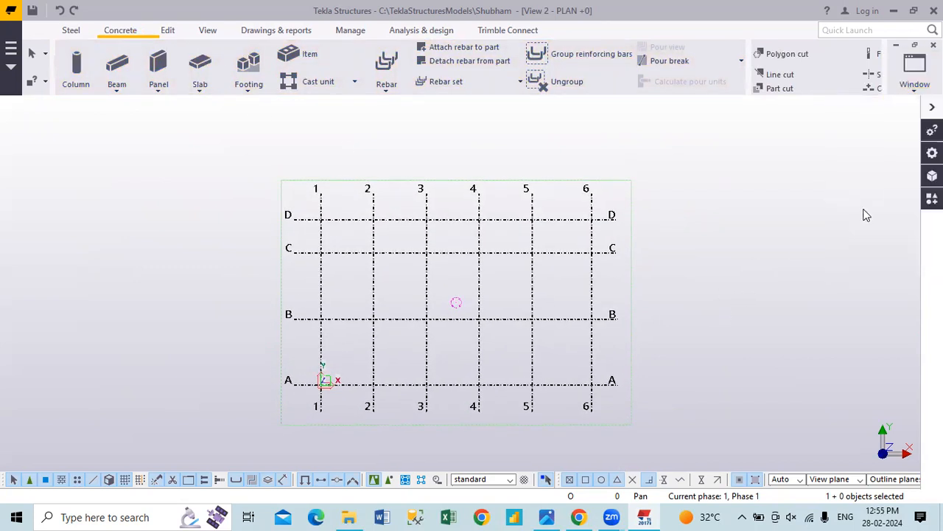
pyautogui.scroll(3, 339, 388)
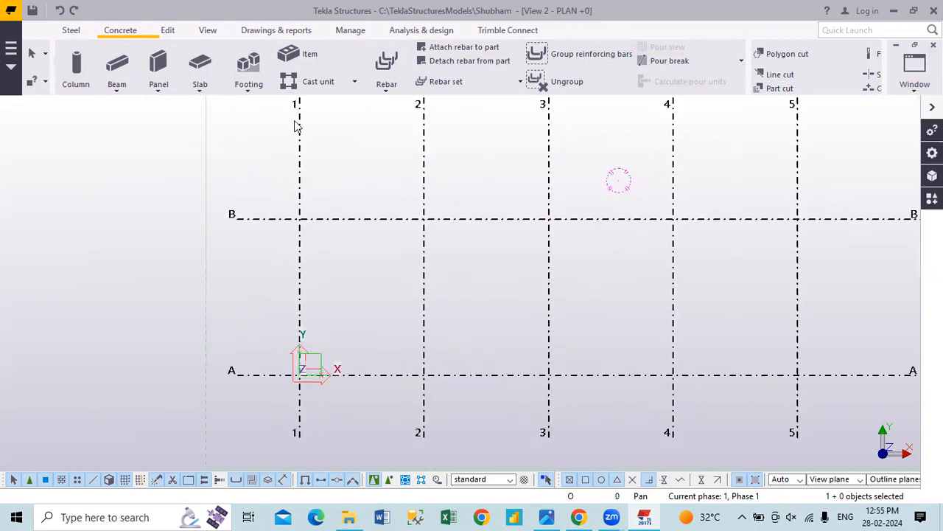
pyautogui.click(250, 90)
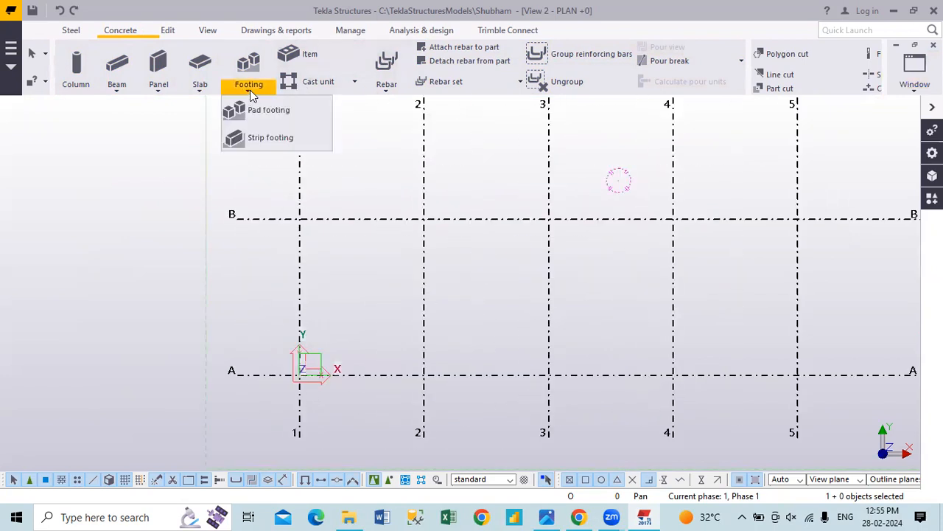
pyautogui.click(255, 112)
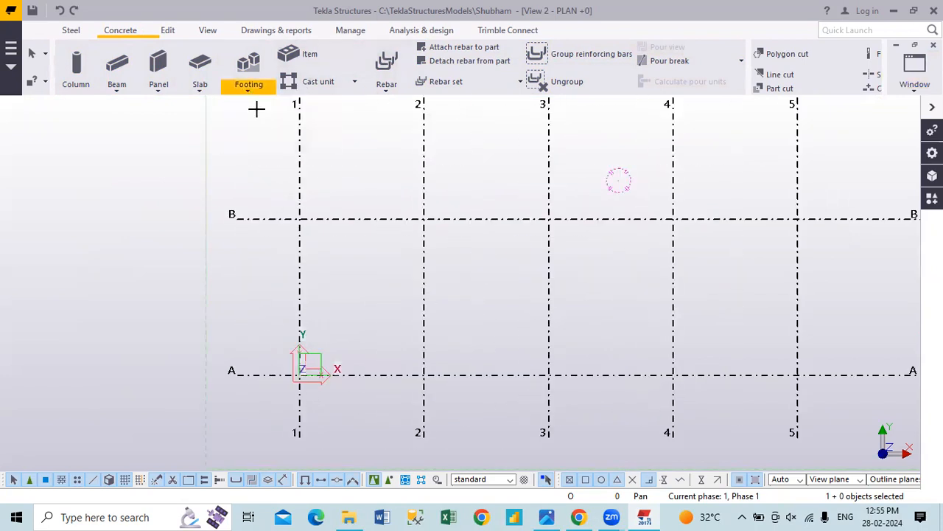
pyautogui.click(300, 376)
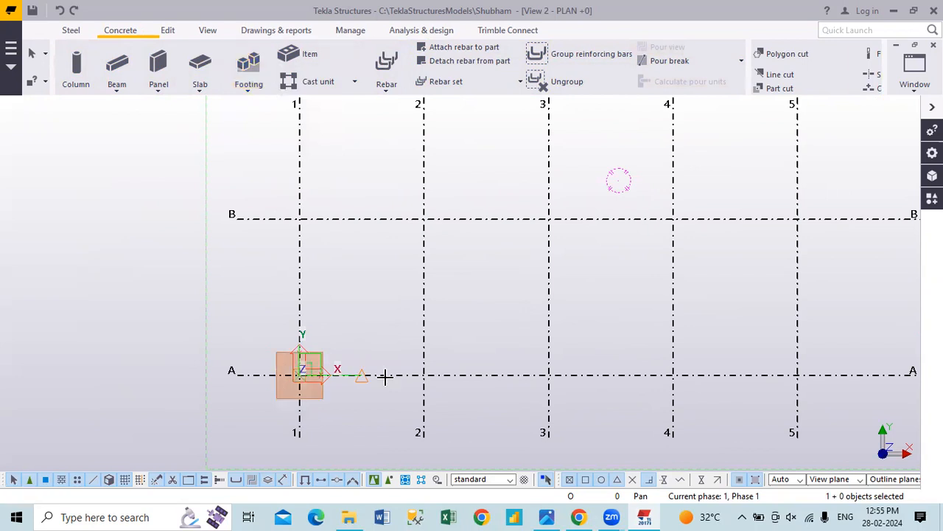
pyautogui.moveTo(418, 399); pyautogui.dragTo(397, 379, button='middle')
pyautogui.scroll(-1, 455, 394)
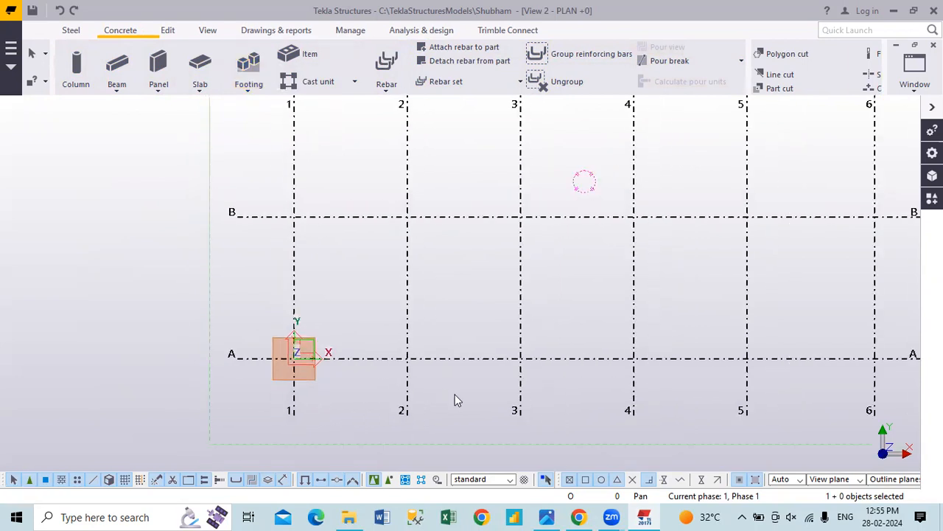
# Step: Change the PLAN +0 view to 3D and select the pad footing at grid intersection A-1
pyautogui.hotkey('ctrl', 'p')
pyautogui.scroll(5, 231, 360)
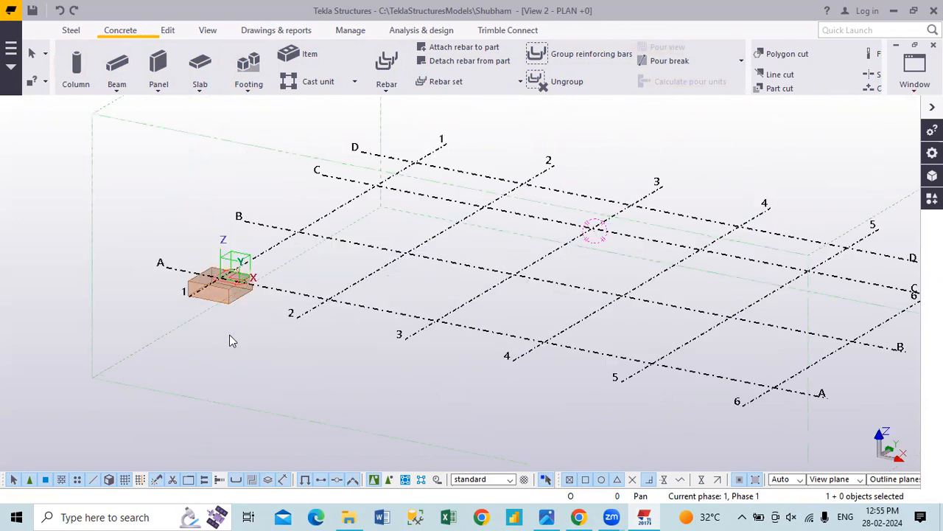
pyautogui.scroll(3, 214, 273)
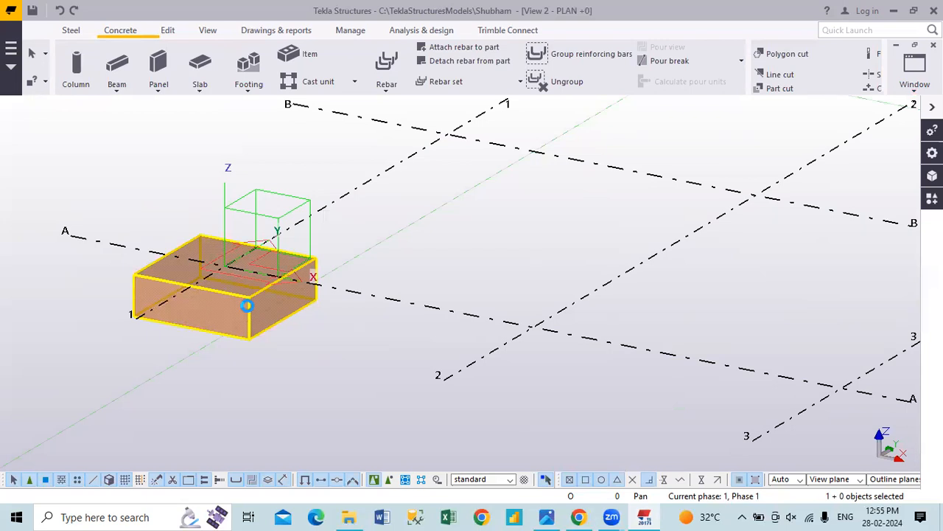
pyautogui.click(248, 307)
pyautogui.rightClick(248, 310)
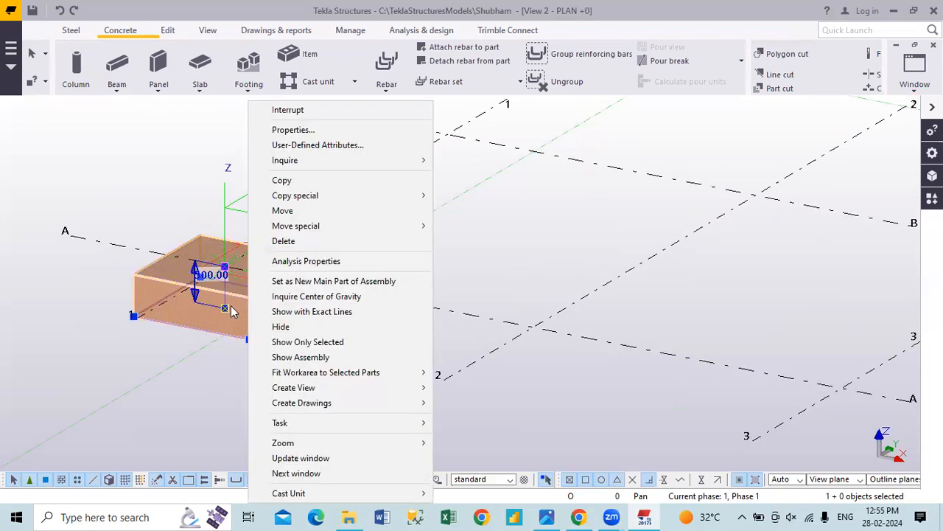
pyautogui.hotkey('ctrl', 'm')
pyautogui.click(250, 168)
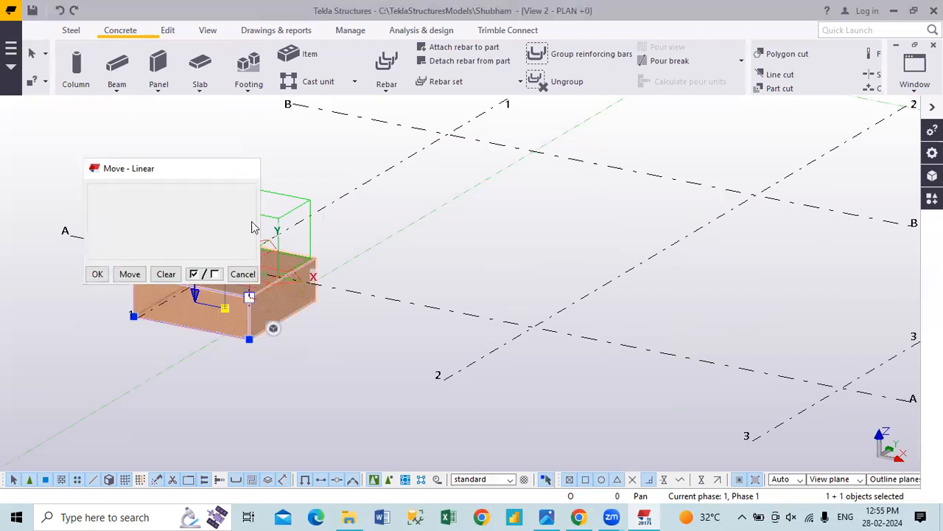
# Step: Set the pad footing's profile to 1200*1800 and modify the footing at A-1 with it
pyautogui.doubleClick(250, 292)
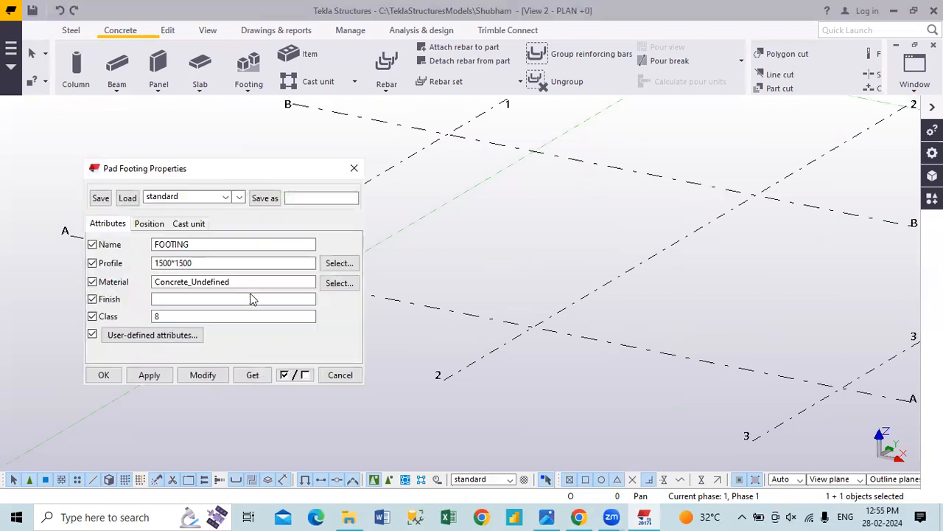
pyautogui.click(194, 263)
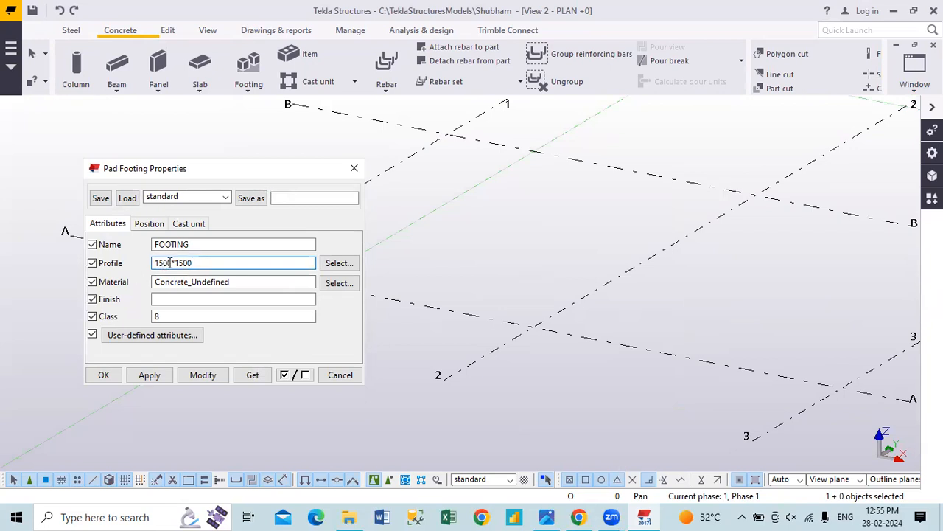
pyautogui.moveTo(196, 263); pyautogui.dragTo(152, 263)
pyautogui.write('1')
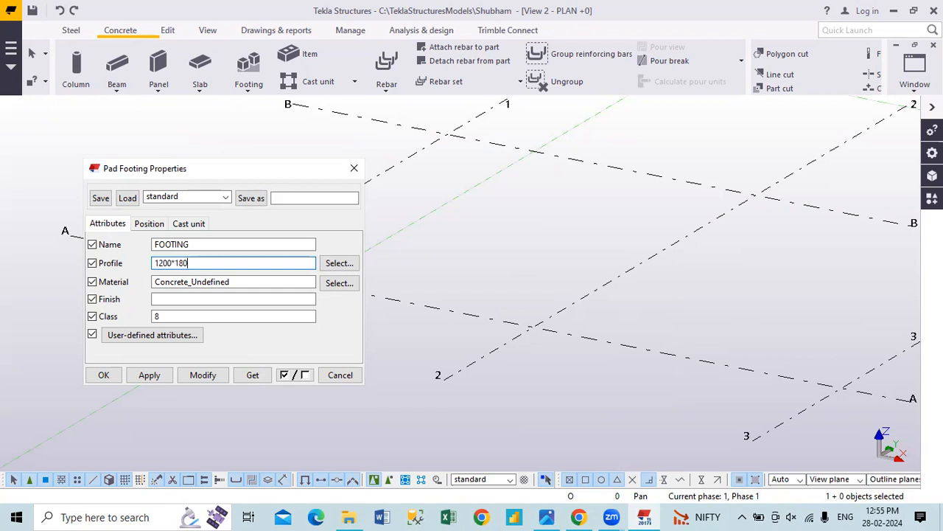
pyautogui.click(200, 375)
pyautogui.click(147, 378)
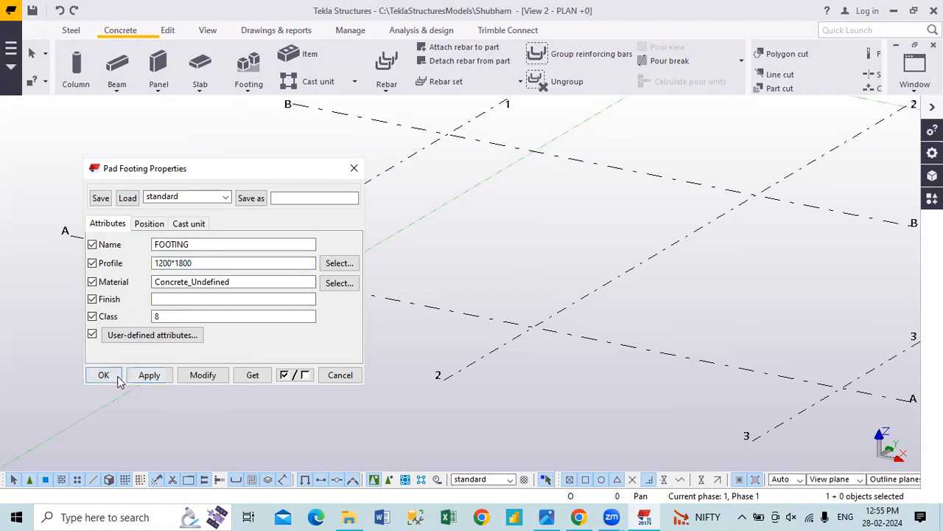
pyautogui.click(118, 376)
pyautogui.moveTo(248, 362); pyautogui.dragTo(246, 386, button='middle')
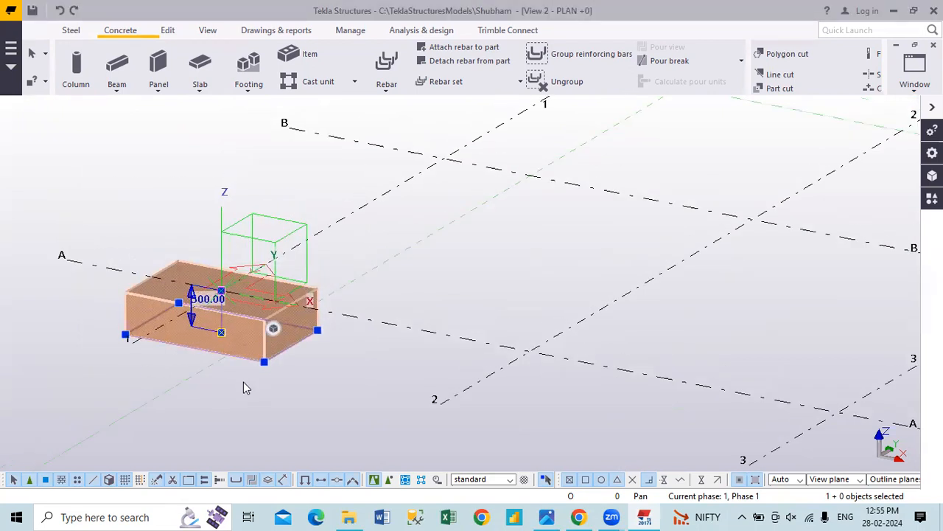
# Step: Examine the pad footing's attribute, position and cast unit properties, including its top and bottom levels
pyautogui.doubleClick(269, 326)
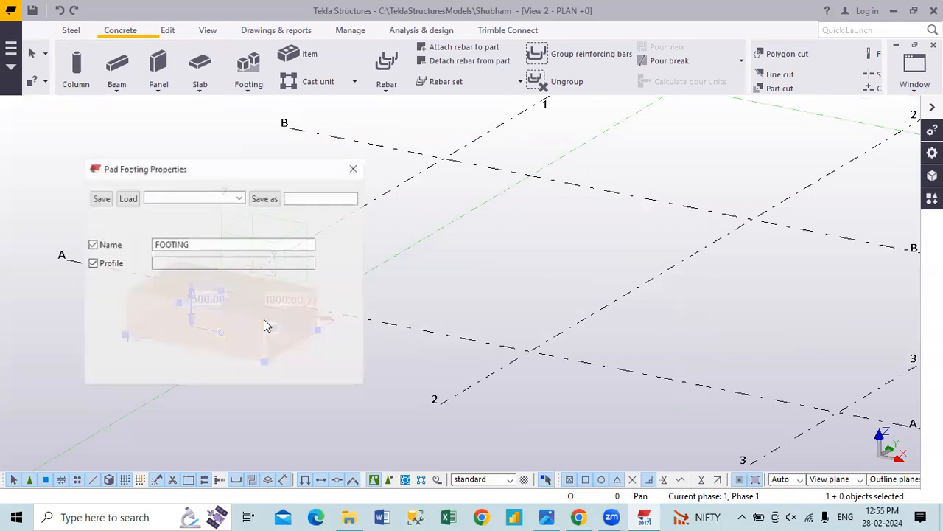
pyautogui.click(220, 301)
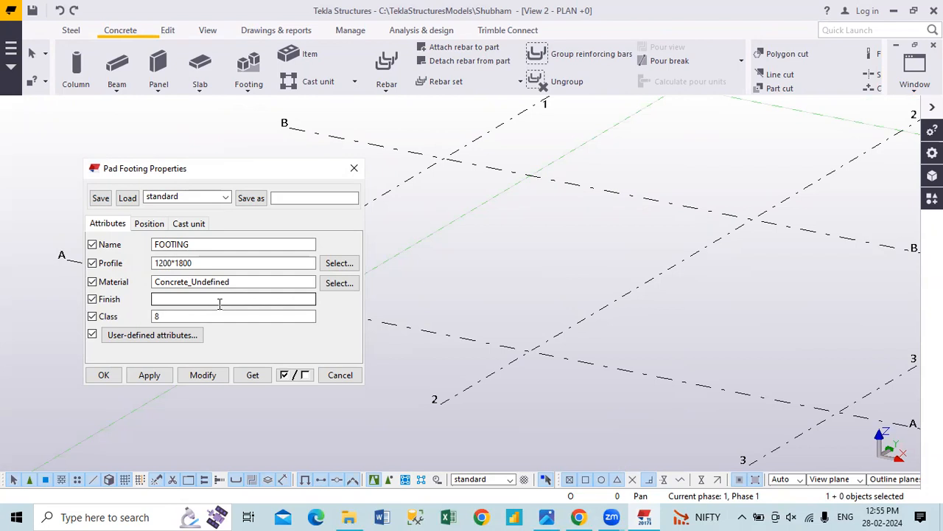
pyautogui.click(149, 224)
pyautogui.click(187, 223)
pyautogui.click(149, 224)
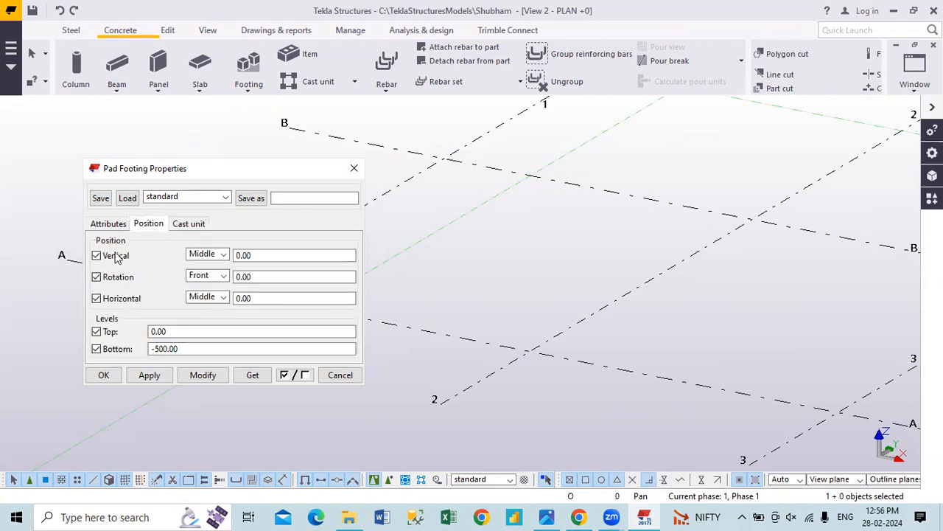
pyautogui.click(103, 226)
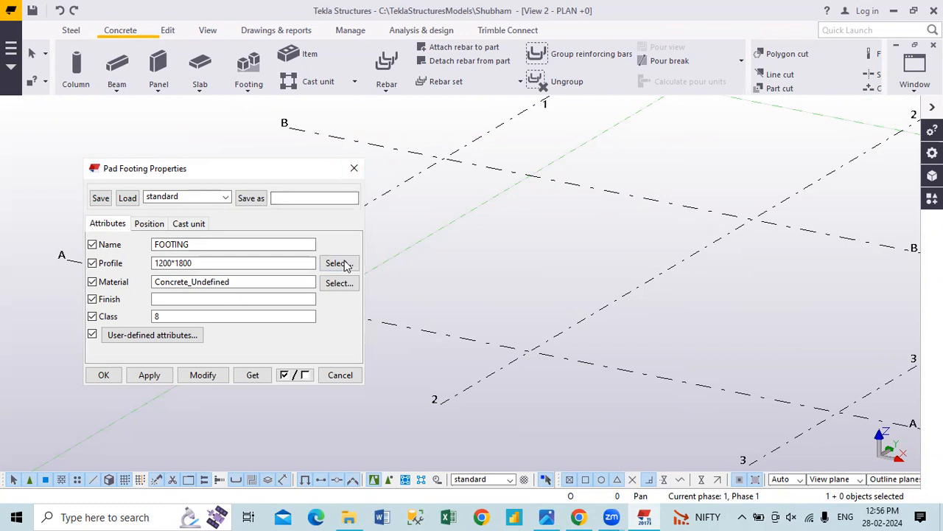
pyautogui.click(354, 168)
# Step: Set the bottom level in the properties of the A-1 pad footing to -350 and apply the setting
pyautogui.scroll(-3, 445, 289)
pyautogui.scroll(-2, 445, 289)
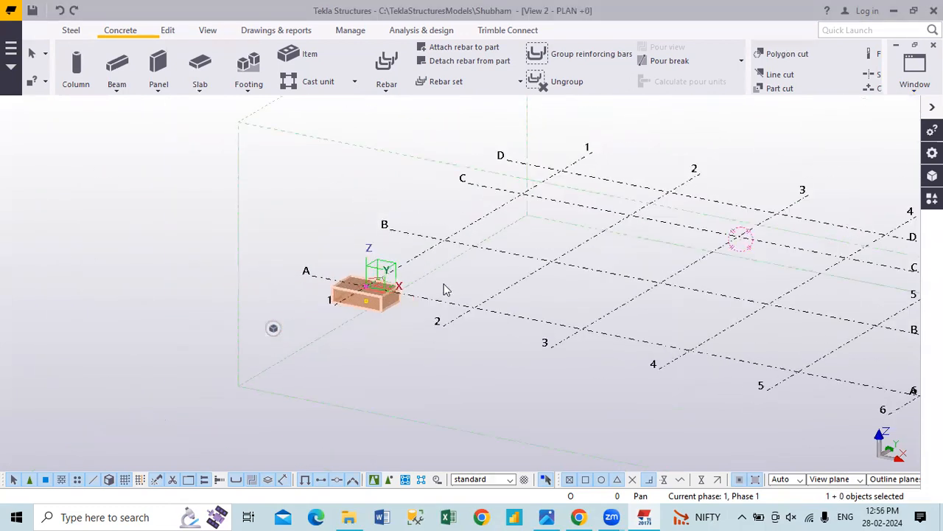
pyautogui.moveTo(529, 331); pyautogui.dragTo(402, 354, button='middle')
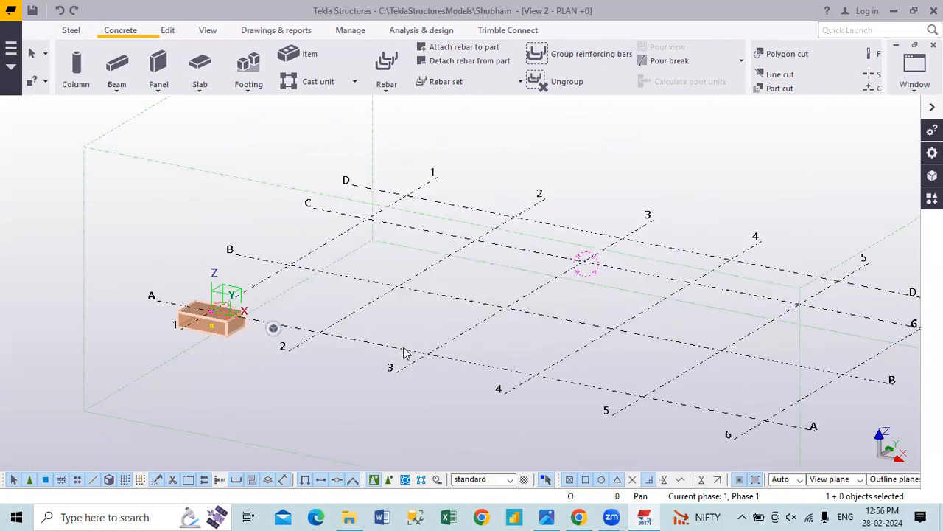
pyautogui.moveTo(649, 226); pyautogui.dragTo(514, 213, button='middle')
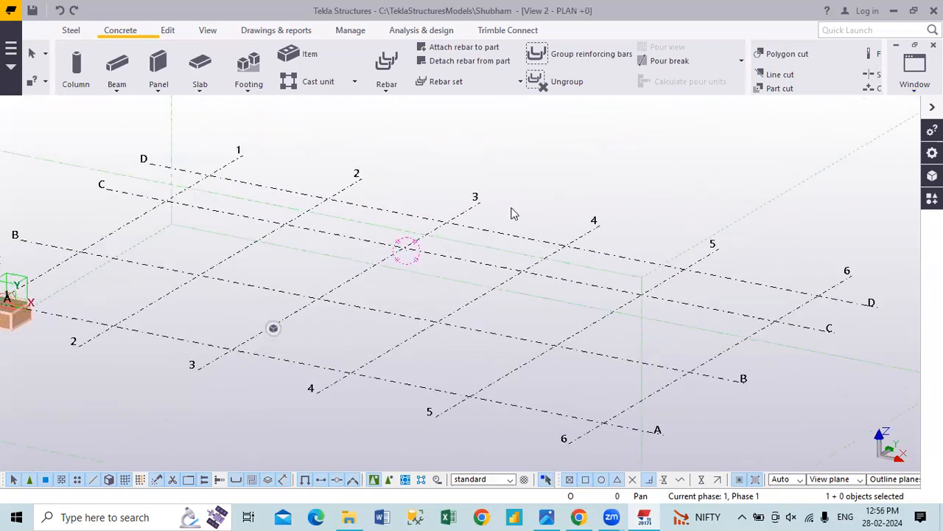
pyautogui.scroll(-2, 514, 213)
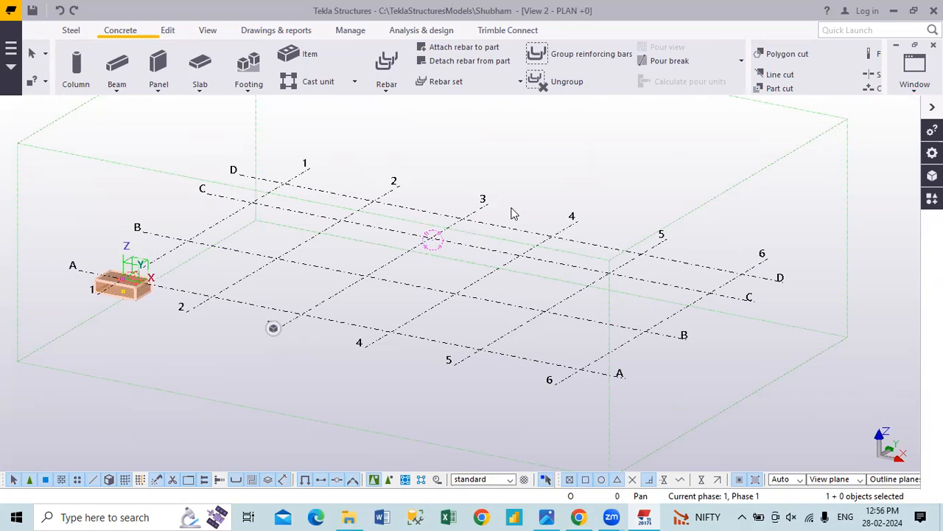
pyautogui.click(134, 292)
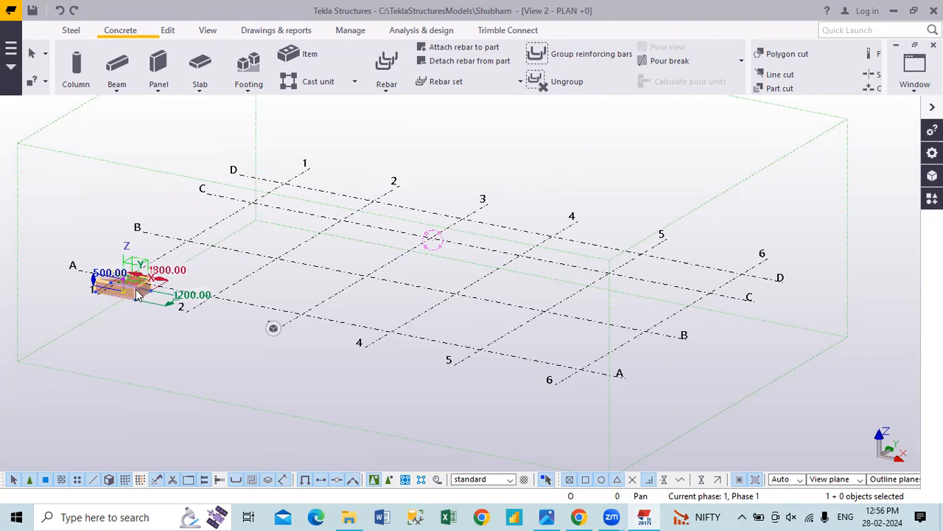
pyautogui.doubleClick(135, 290)
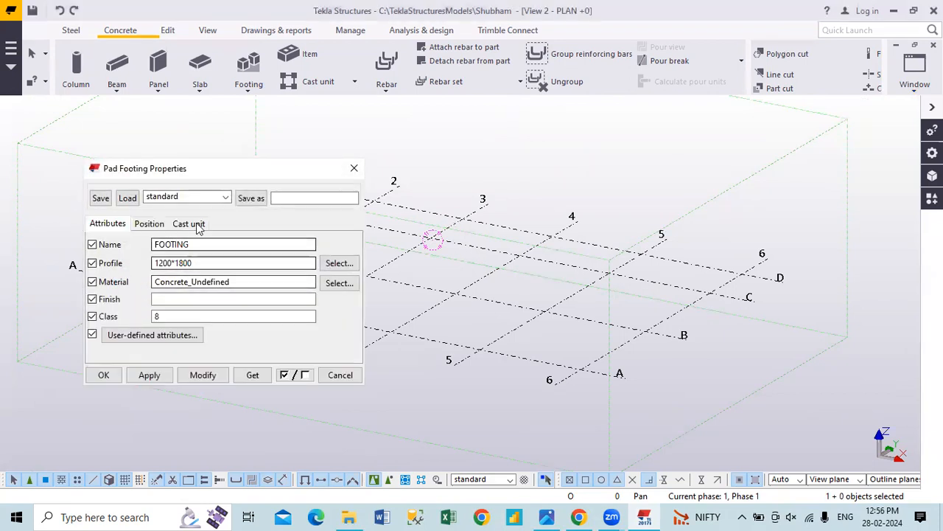
pyautogui.click(155, 224)
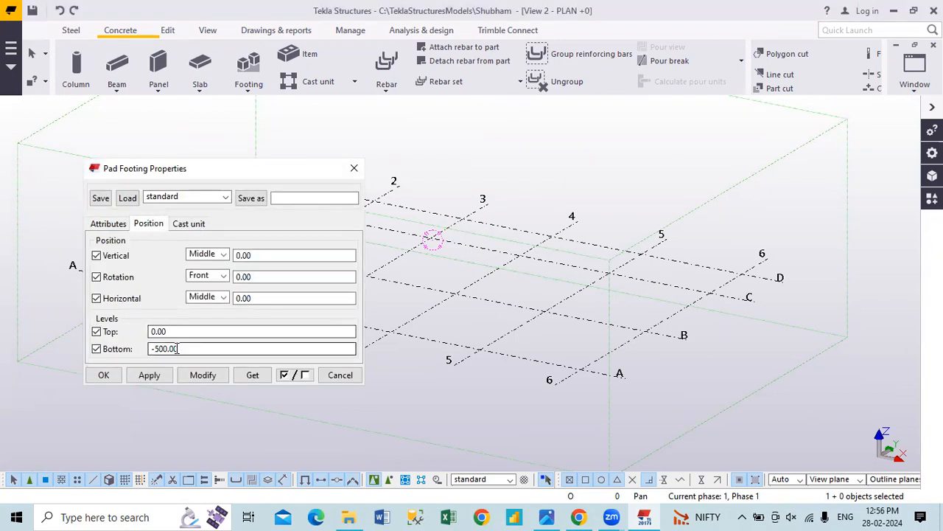
pyautogui.moveTo(182, 348); pyautogui.dragTo(153, 348)
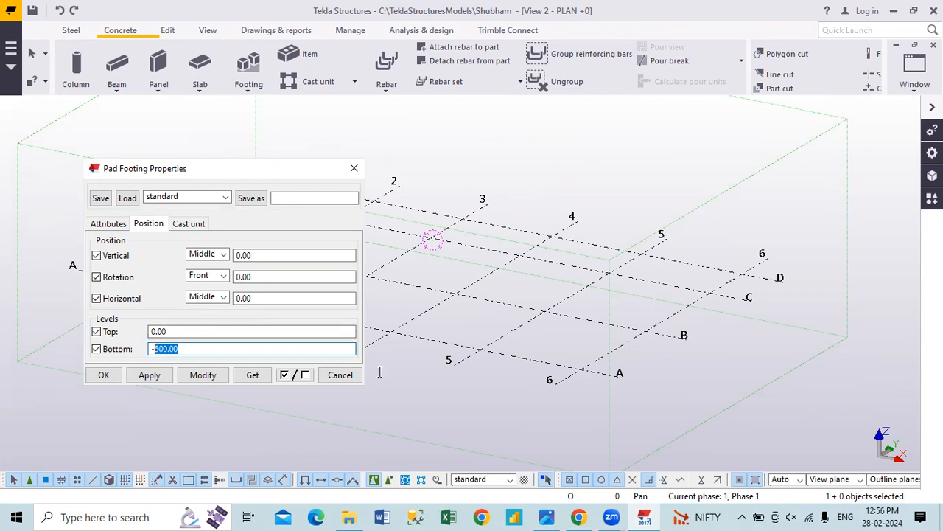
pyautogui.write('350')
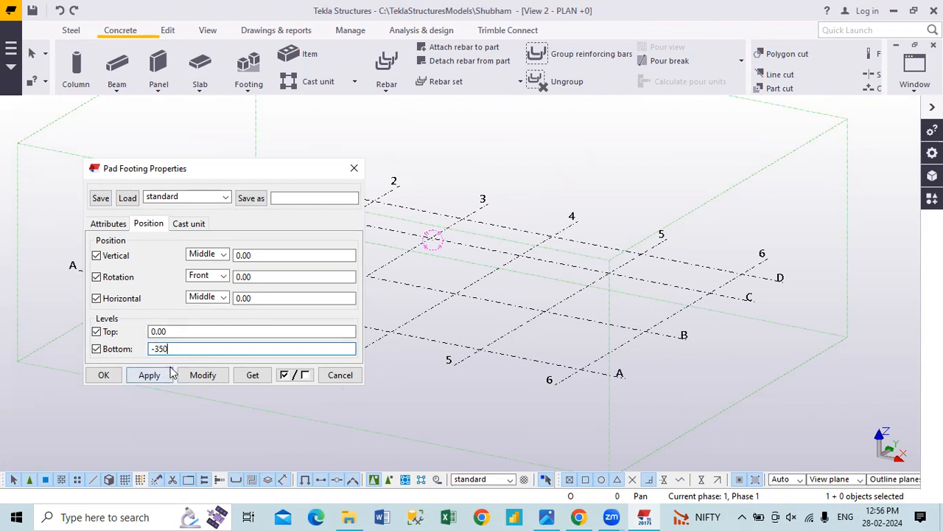
pyautogui.click(148, 376)
pyautogui.click(103, 374)
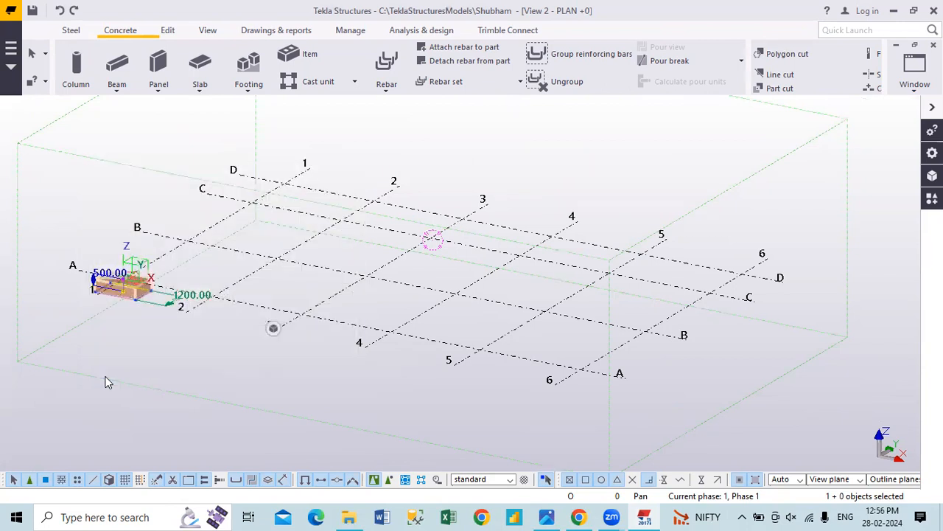
pyautogui.scroll(3, 96, 310)
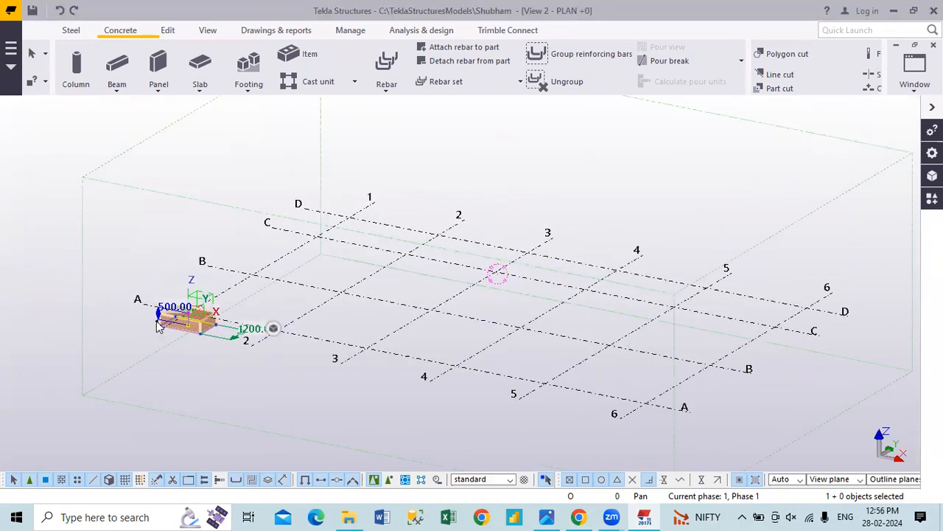
pyautogui.scroll(5, 173, 325)
pyautogui.scroll(-4, 258, 336)
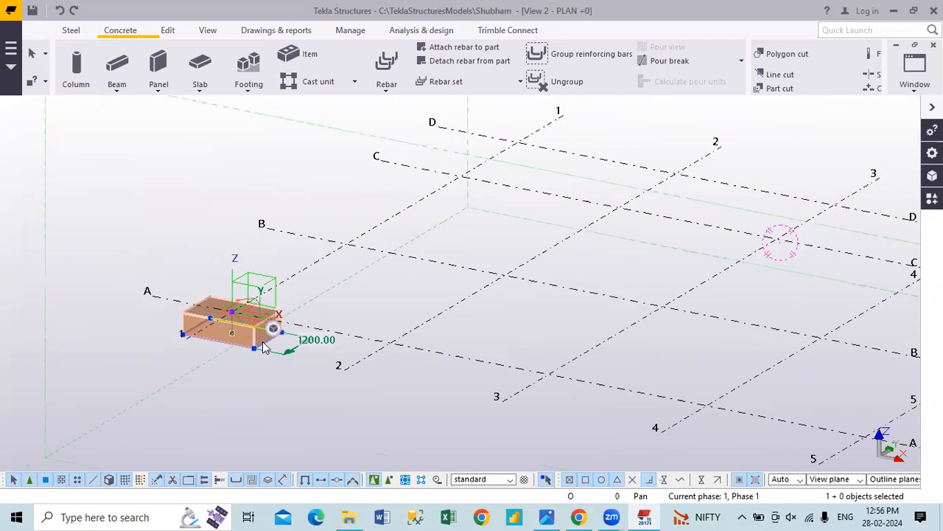
pyautogui.scroll(-4, 313, 378)
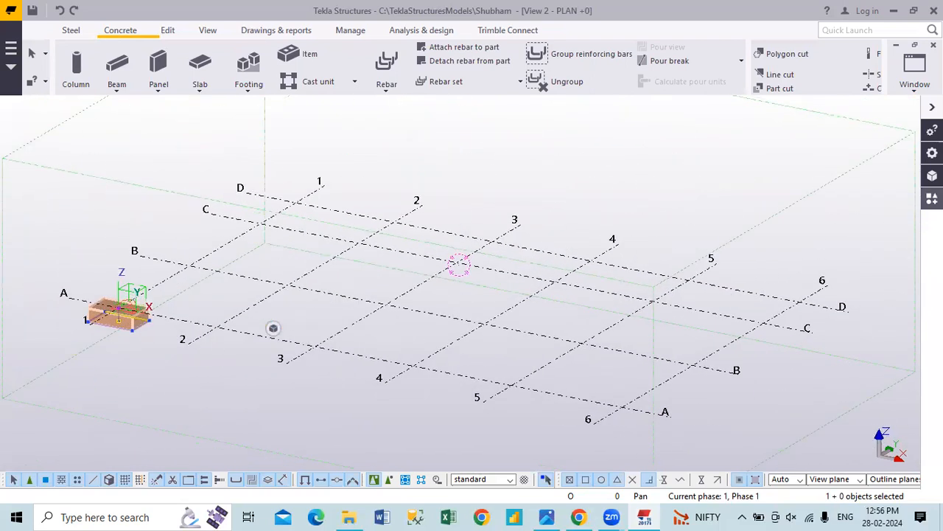
# Step: Open the Applications & components catalog and look through the concrete slab, panel, beam and footing creation commands
pyautogui.click(932, 199)
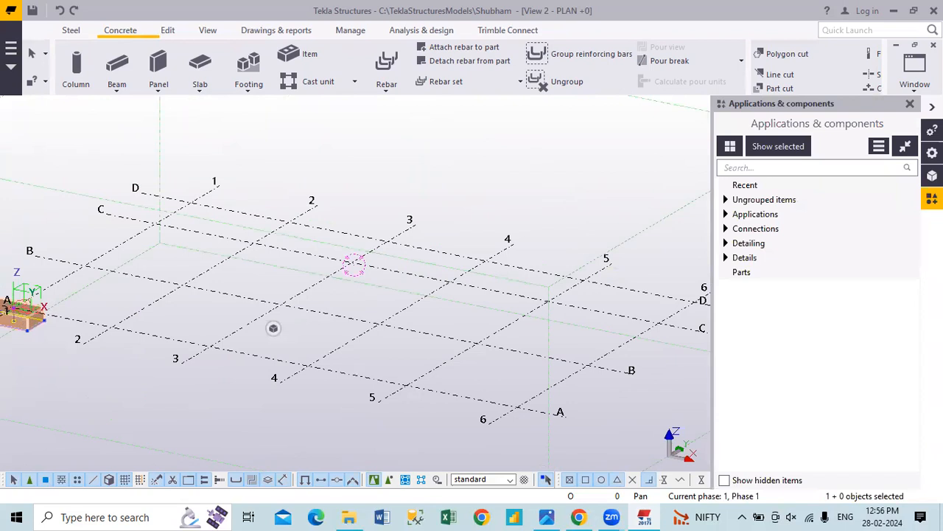
pyautogui.click(778, 168)
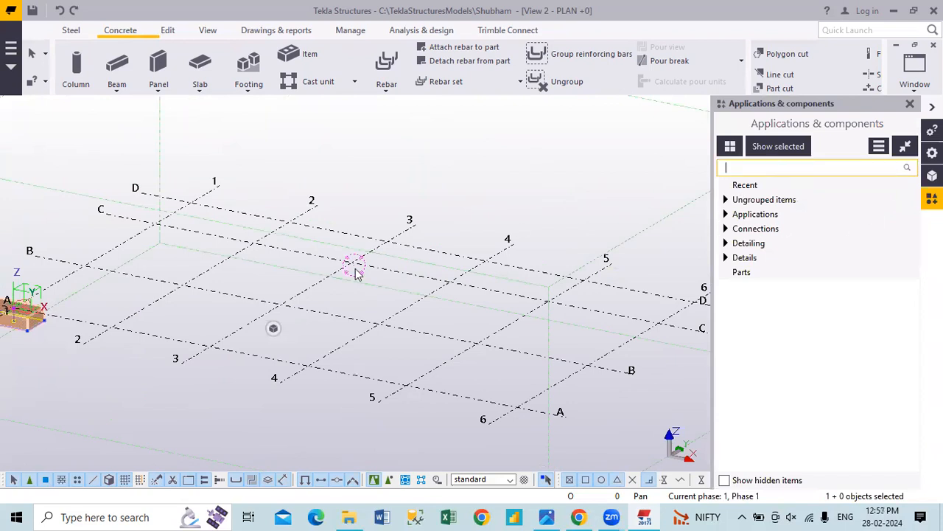
pyautogui.scroll(-2, 313, 288)
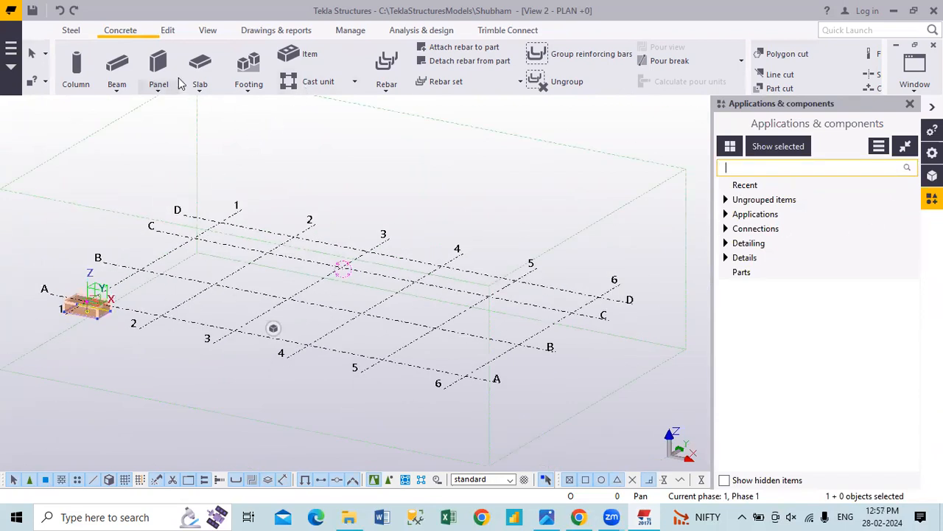
pyautogui.click(199, 85)
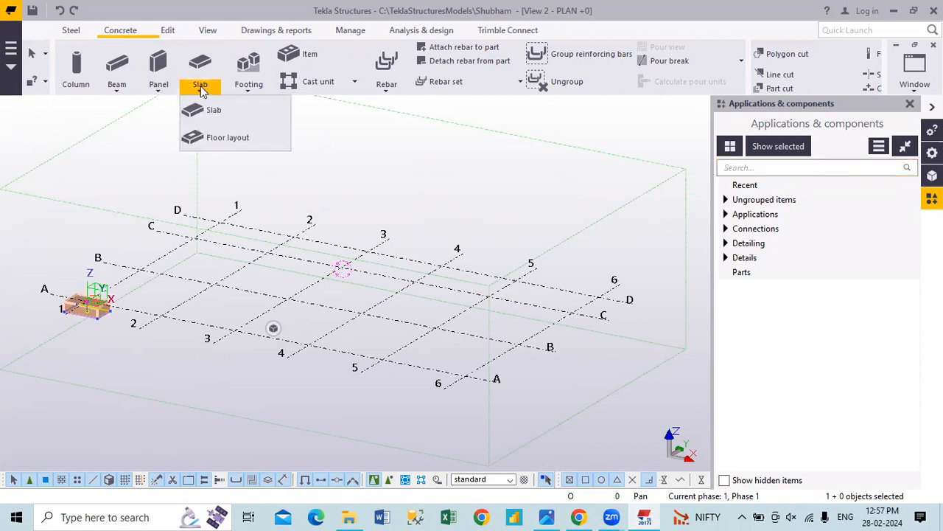
pyautogui.click(164, 88)
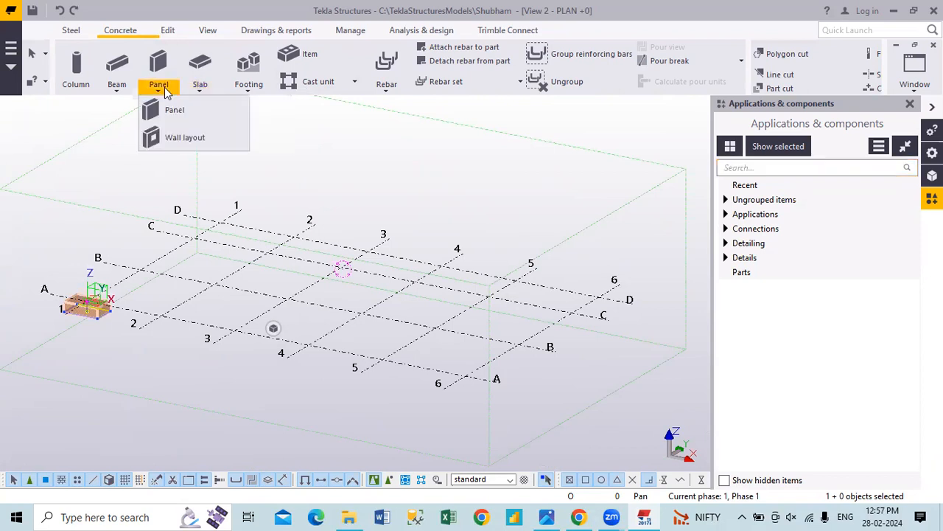
pyautogui.click(120, 87)
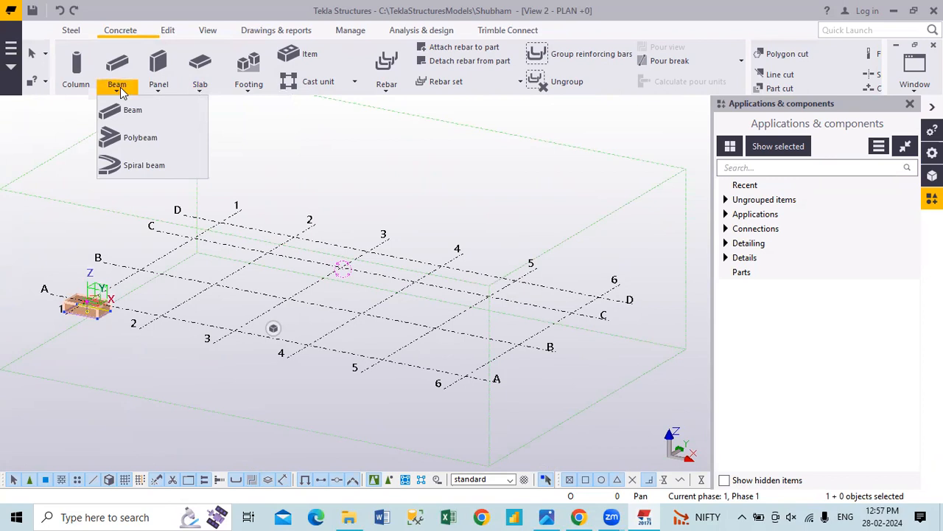
pyautogui.click(249, 87)
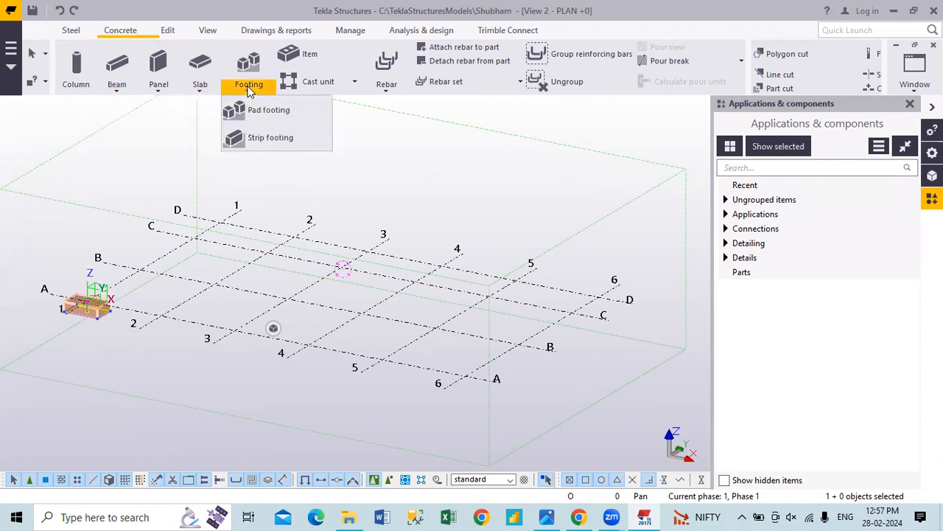
# Step: Try to create a reinforcement mesh in the A-1 pad footing, picking the footing and points for the longitudinal bar direction and mesh plane
pyautogui.click(384, 86)
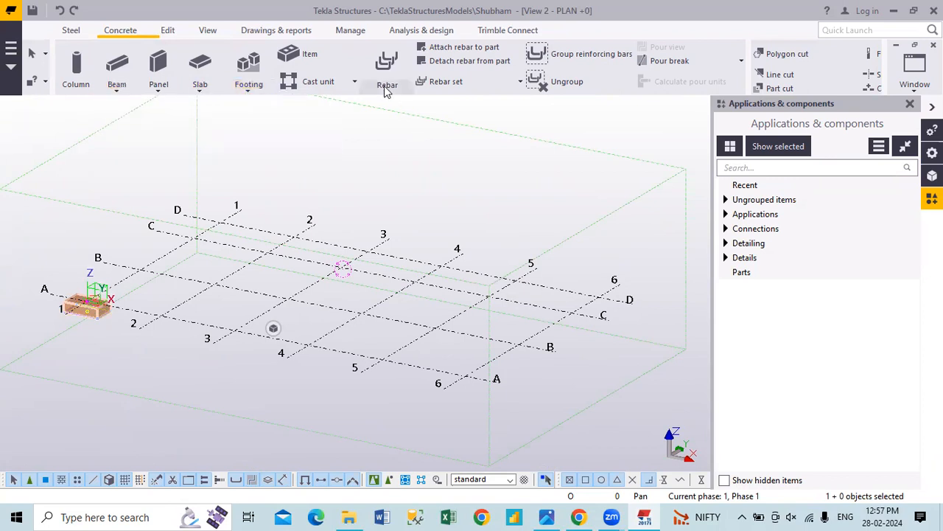
pyautogui.click(384, 85)
pyautogui.click(395, 235)
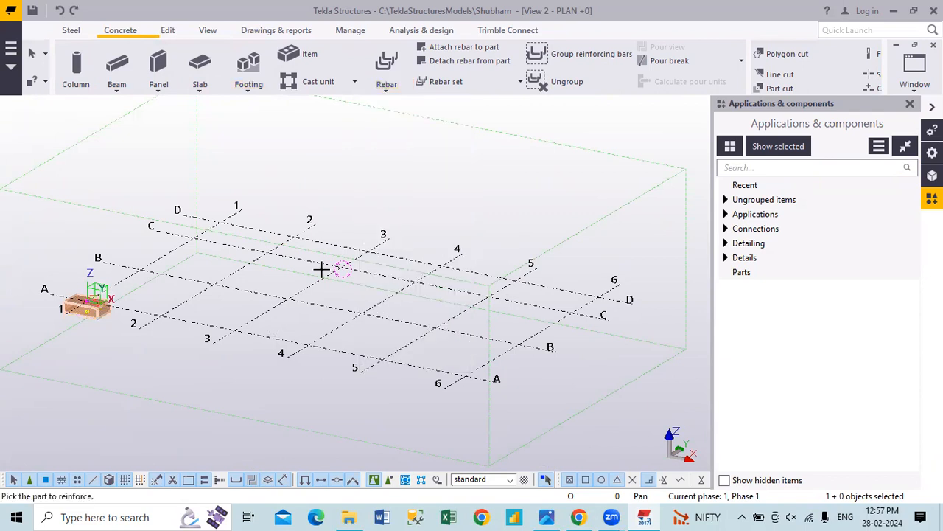
pyautogui.click(94, 312)
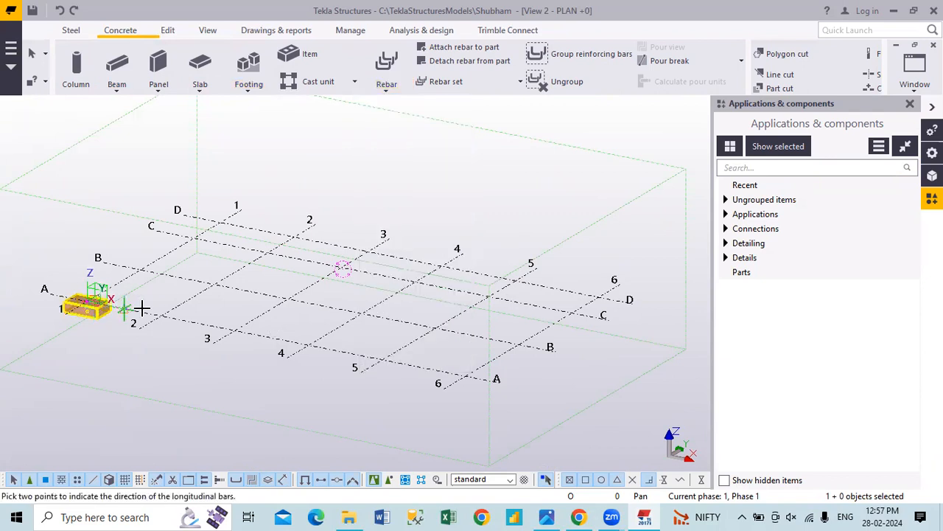
pyautogui.click(98, 308)
pyautogui.scroll(5, 118, 332)
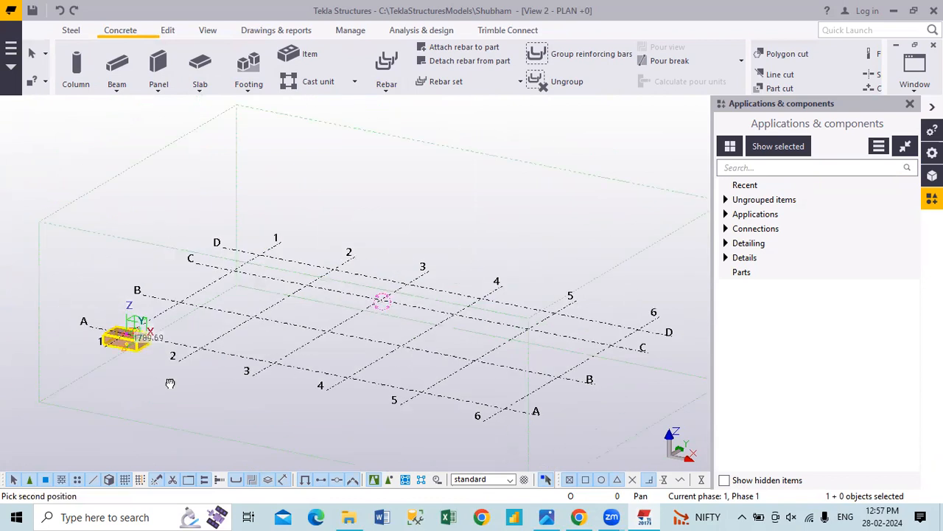
pyautogui.scroll(3, 179, 377)
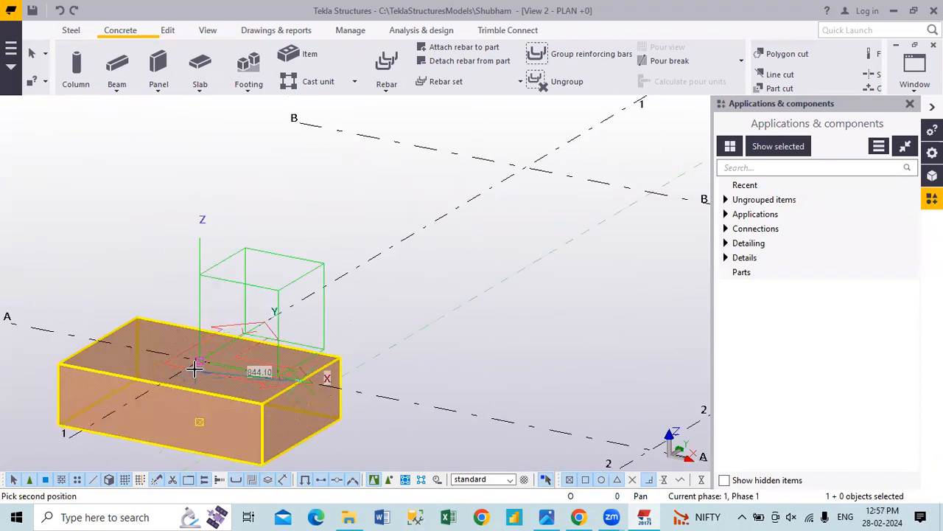
pyautogui.click(199, 363)
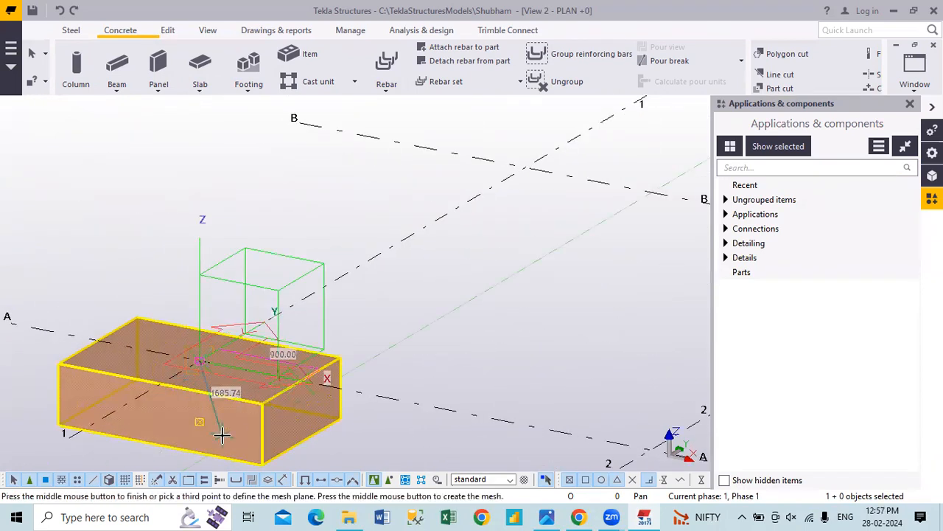
pyautogui.click(196, 420)
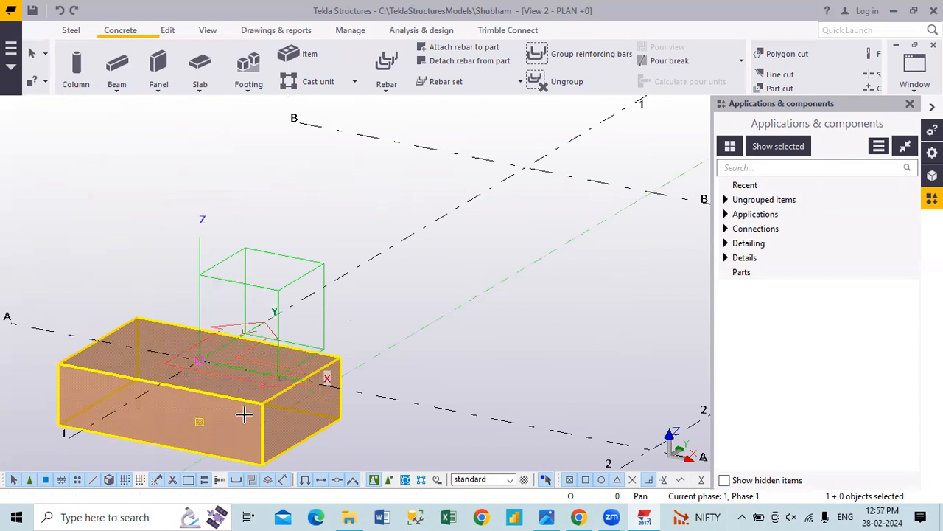
# Step: Search the Applications & components catalog for "footing", review the reinforcement components, and clear the search
pyautogui.click(793, 167)
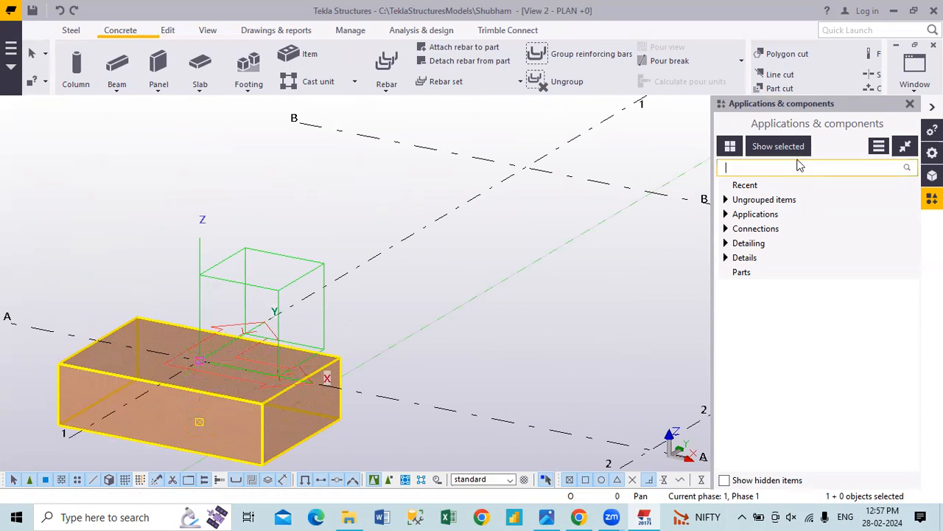
pyautogui.write('foot')
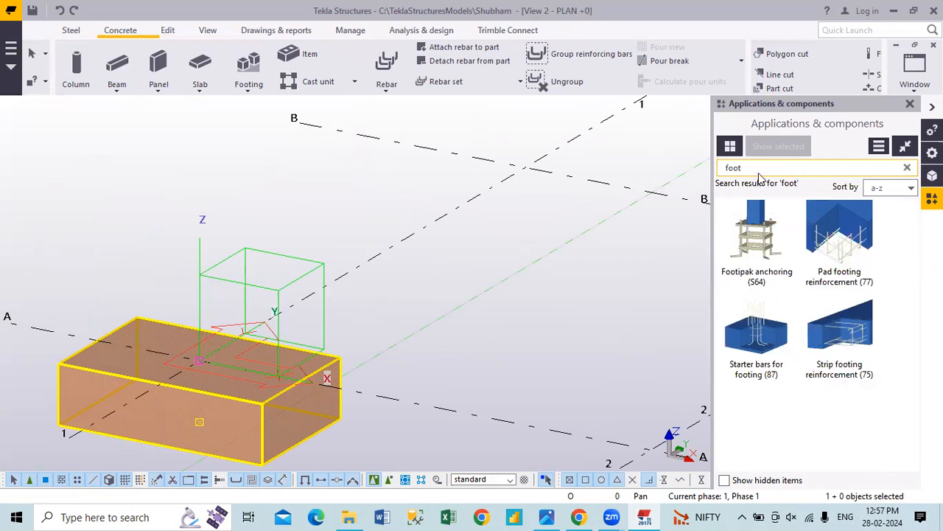
pyautogui.write('ing')
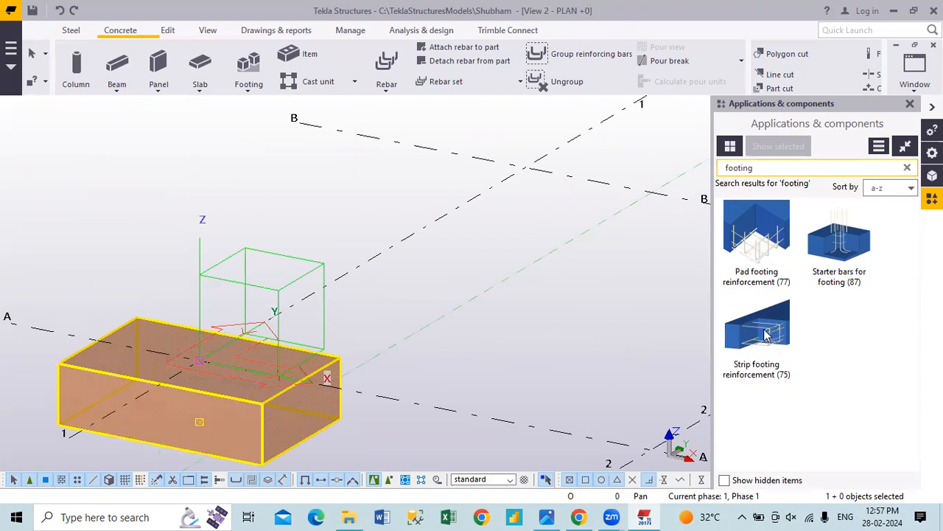
pyautogui.press('Escape')
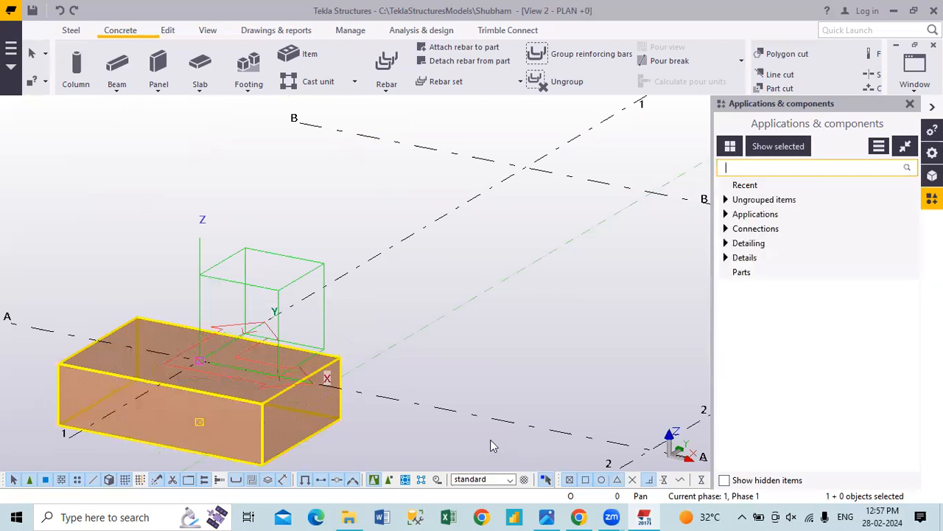
# Step: Close the Applications & components catalog and delete the pad footing at grid intersection A-1
pyautogui.scroll(-4, 407, 365)
pyautogui.moveTo(413, 378); pyautogui.dragTo(414, 383, button='middle')
pyautogui.scroll(-5, 408, 390)
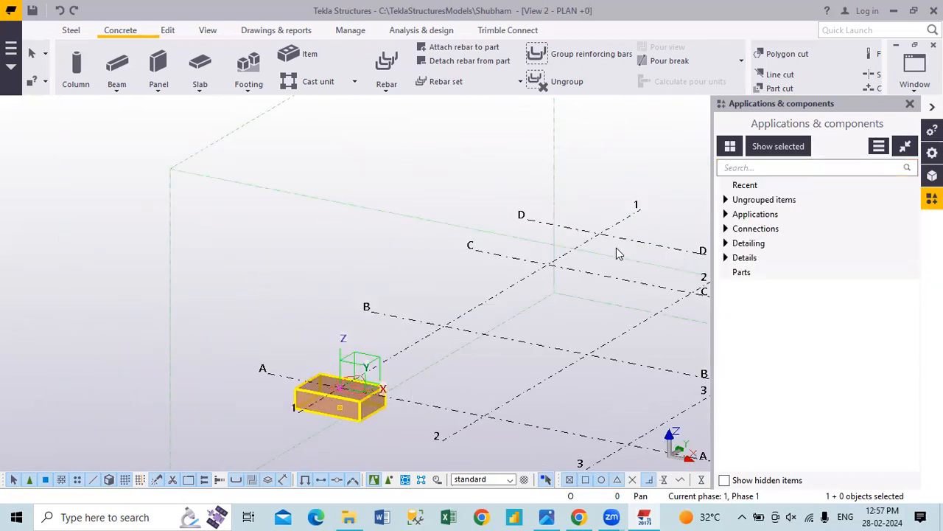
pyautogui.click(910, 104)
pyautogui.moveTo(508, 340); pyautogui.dragTo(438, 283, button='middle')
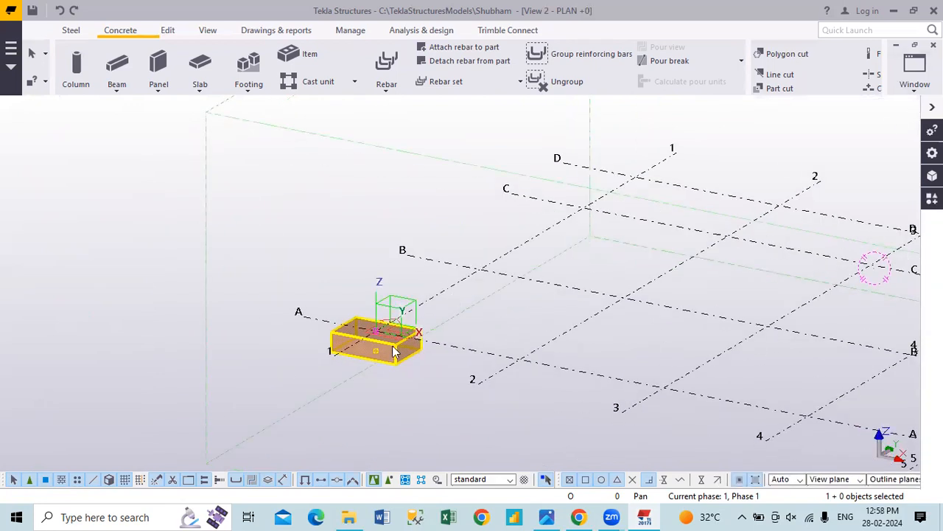
pyautogui.click(393, 346)
pyautogui.press('Delete')
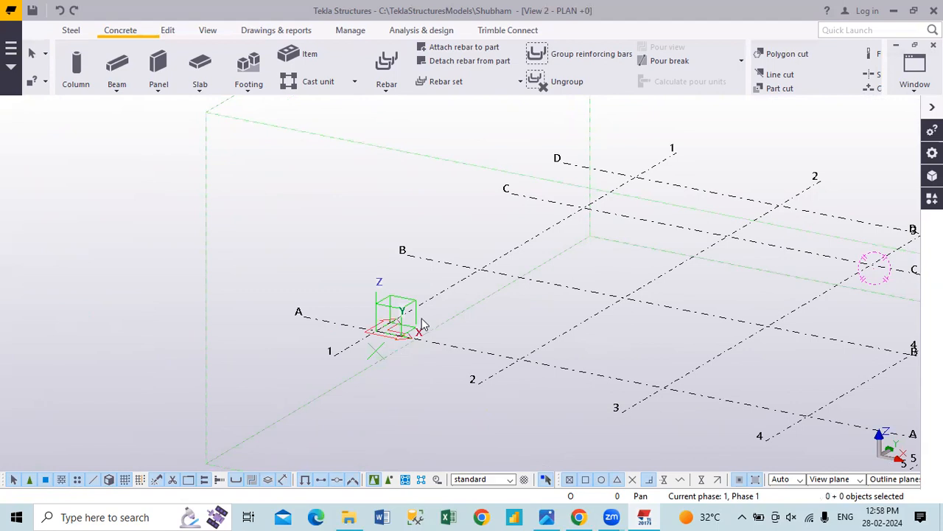
pyautogui.scroll(-1, 417, 316)
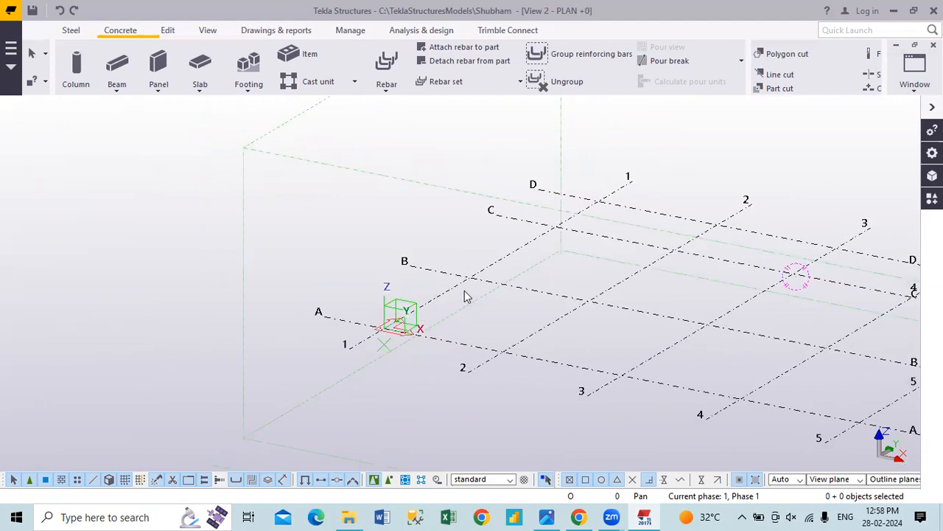
pyautogui.scroll(-2, 465, 293)
pyautogui.scroll(-4, 465, 293)
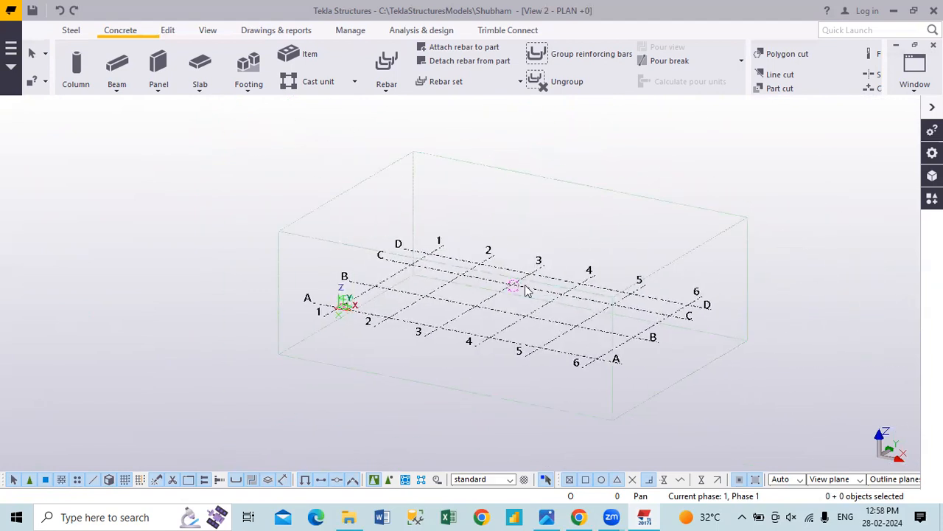
pyautogui.scroll(3, 407, 321)
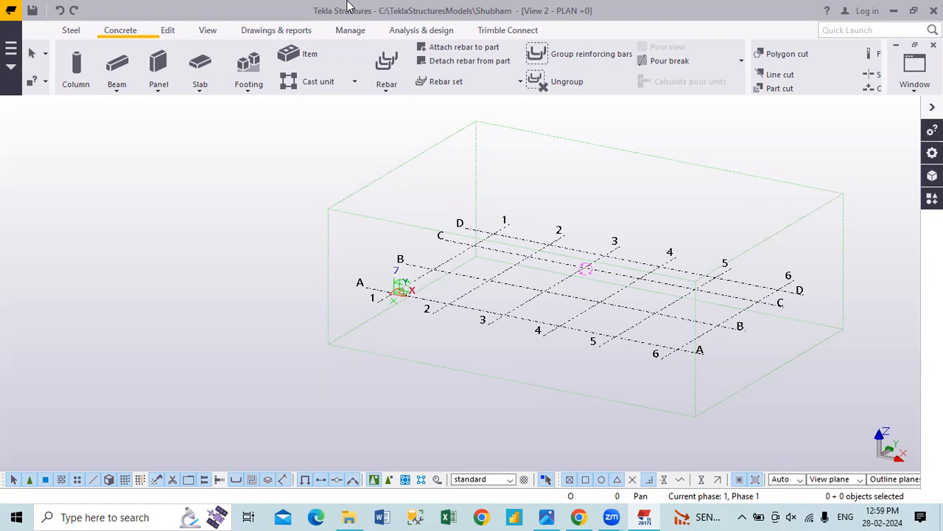
pyautogui.moveTo(513, 282); pyautogui.dragTo(394, 362, button='middle')
pyautogui.scroll(-1, 375, 383)
pyautogui.scroll(6, 365, 383)
pyautogui.scroll(-2, 507, 348)
pyautogui.moveTo(585, 347); pyautogui.dragTo(467, 234, button='middle')
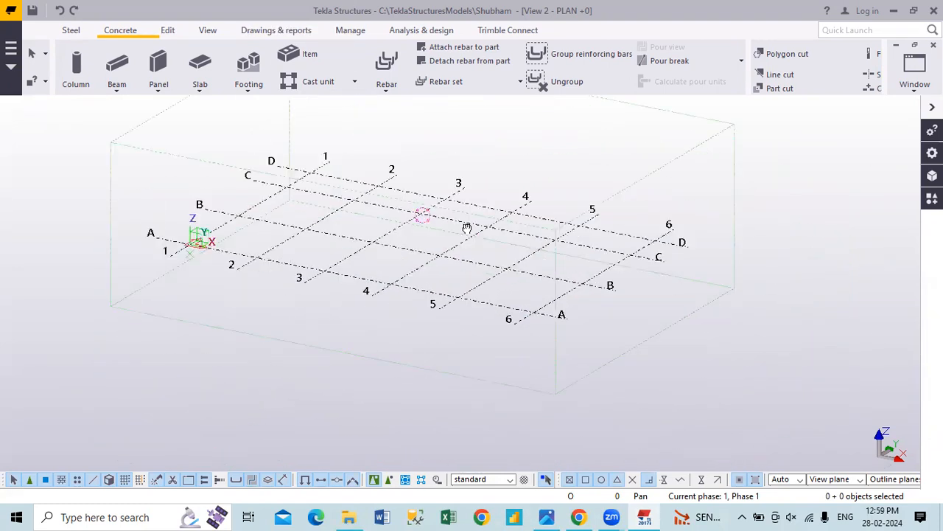
pyautogui.scroll(-1, 545, 361)
pyautogui.moveTo(545, 361); pyautogui.dragTo(551, 394, button='middle')
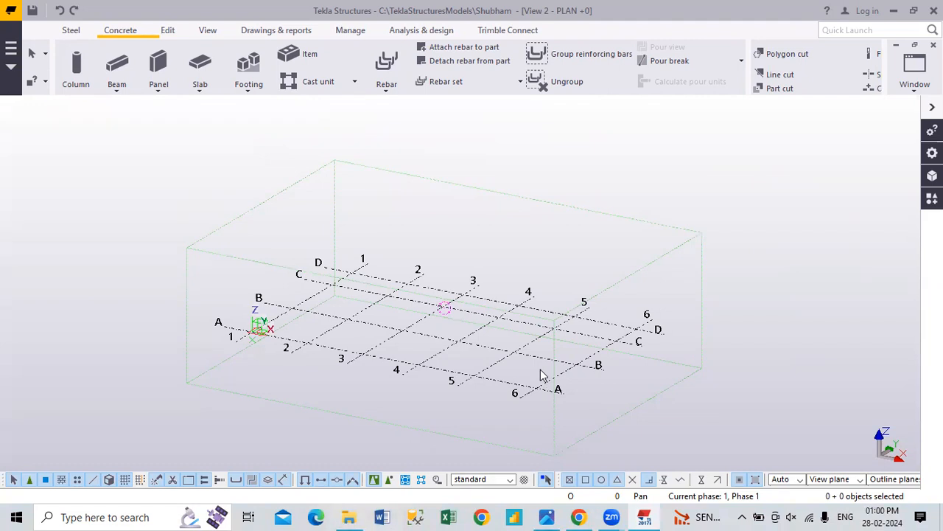
# Step: Search the Applications & components catalog for "steel" and look through the steel connection components
pyautogui.click(933, 198)
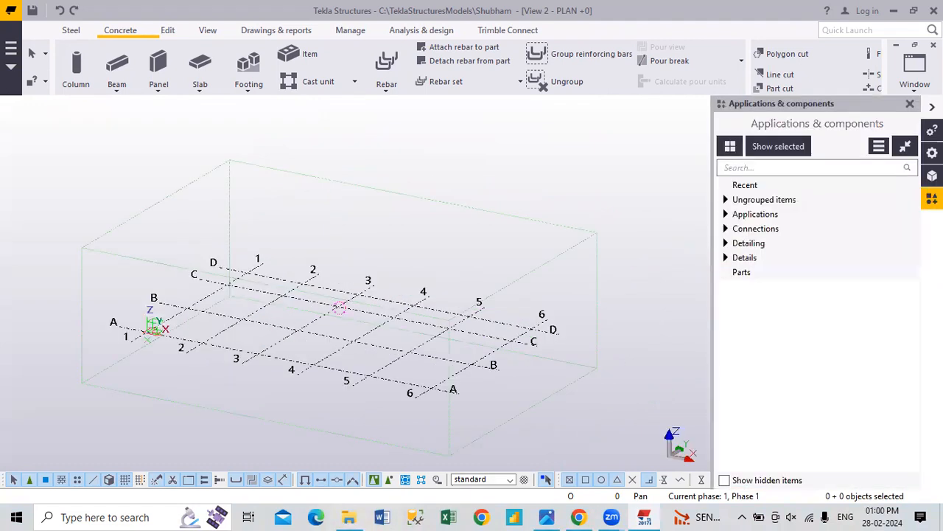
pyautogui.click(767, 168)
pyautogui.write('sttel')
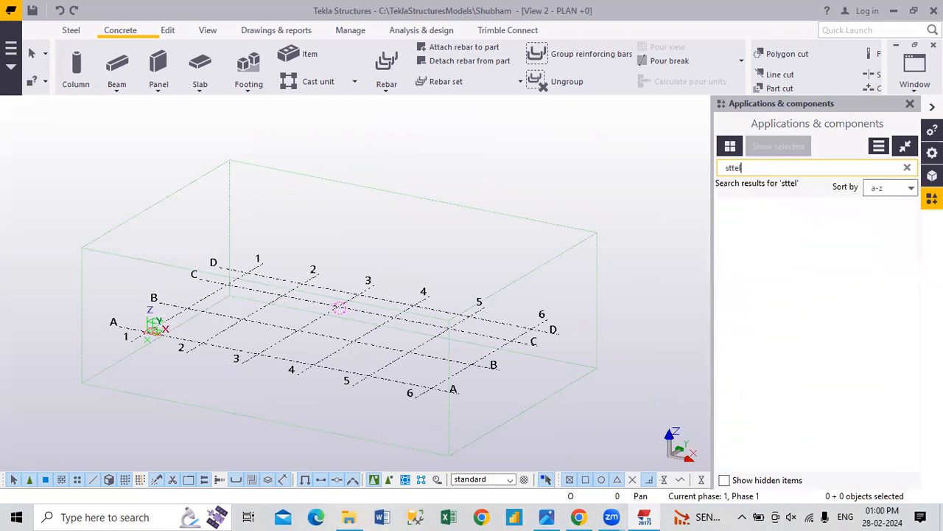
pyautogui.press('BackSpace')
pyautogui.press('BackSpace')
pyautogui.write('e')
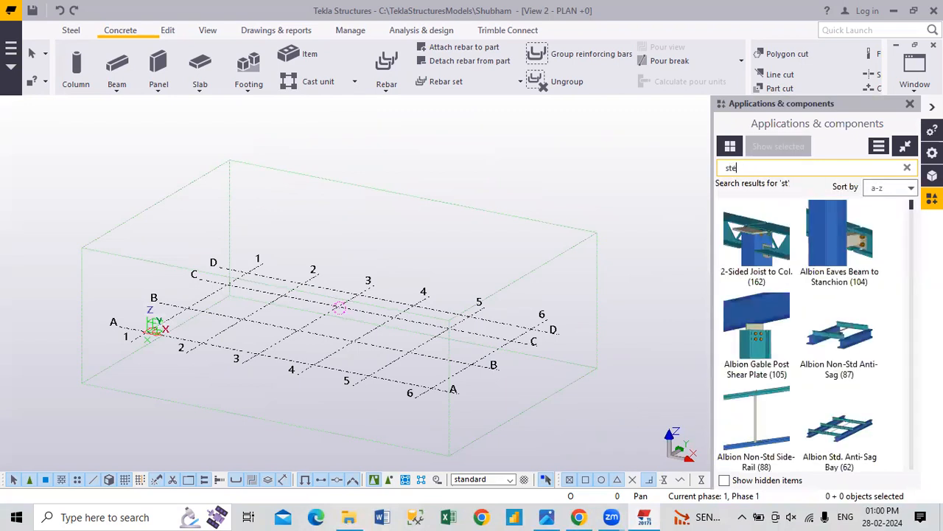
pyautogui.write('el')
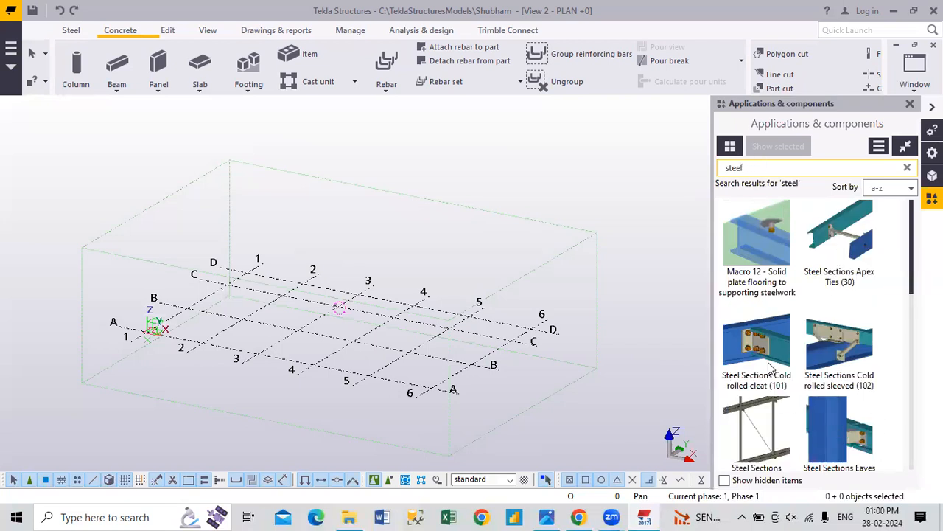
pyautogui.scroll(-10, 778, 359)
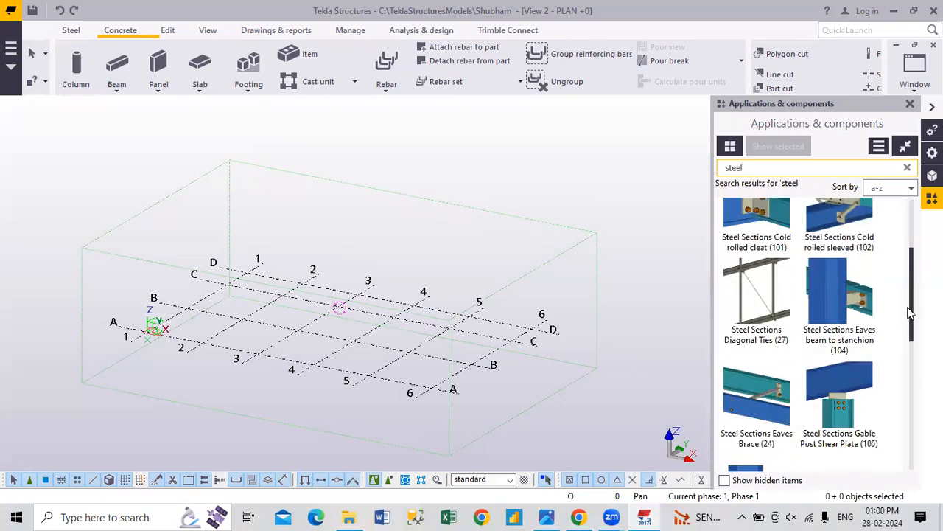
pyautogui.scroll(10, 843, 371)
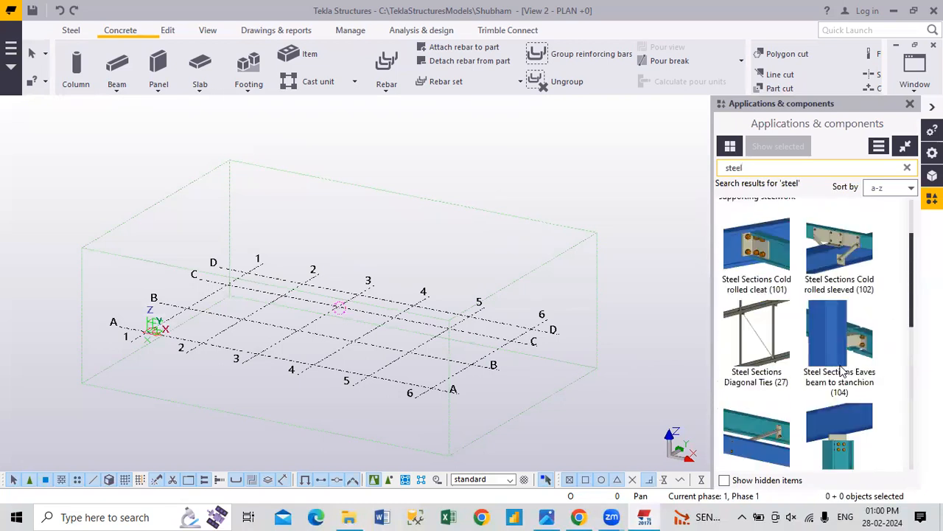
# Step: Search the Applications & components catalog for "stair", look through the stair components, and close the catalog
pyautogui.moveTo(747, 168); pyautogui.dragTo(711, 181)
pyautogui.write('sta')
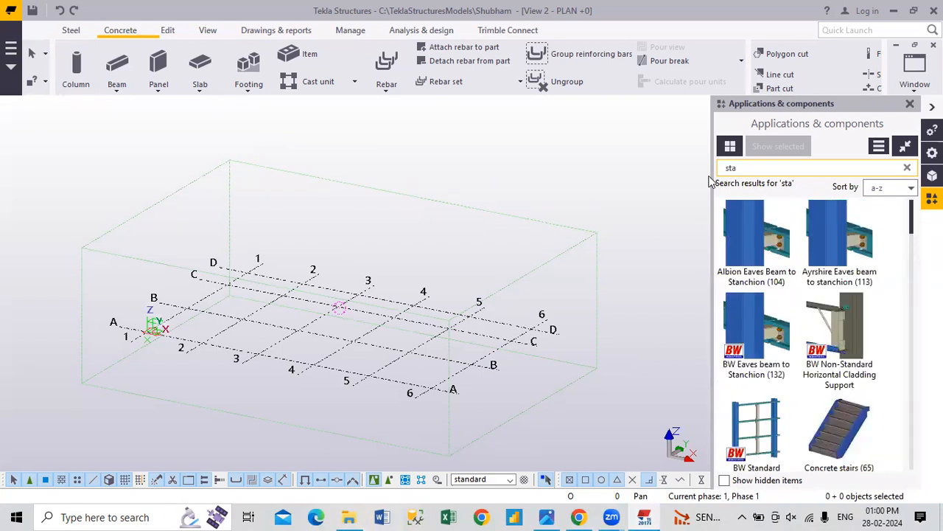
pyautogui.write('ir')
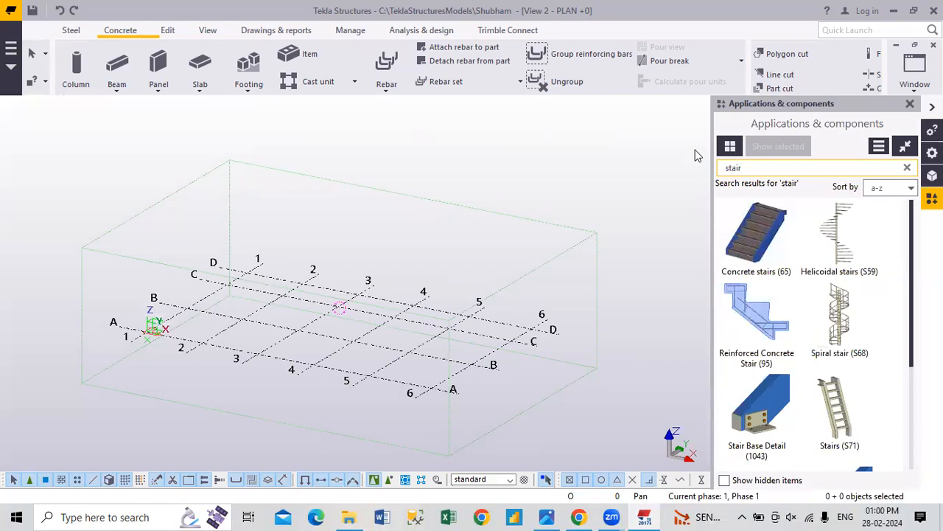
pyautogui.scroll(-3, 801, 338)
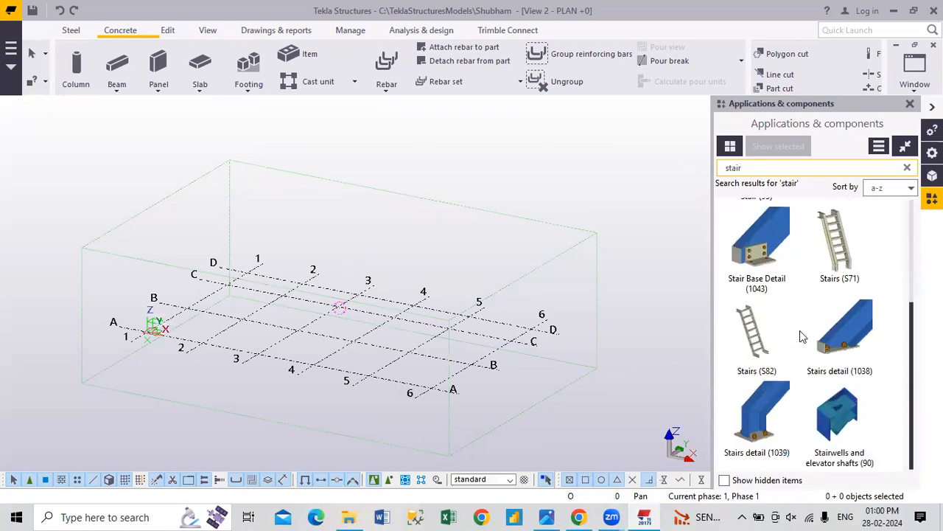
pyautogui.scroll(3, 802, 338)
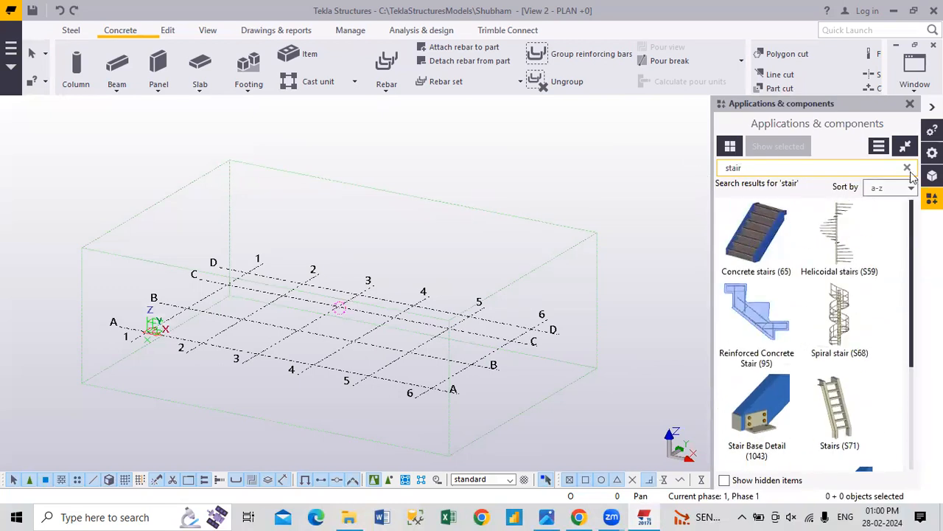
pyautogui.click(910, 104)
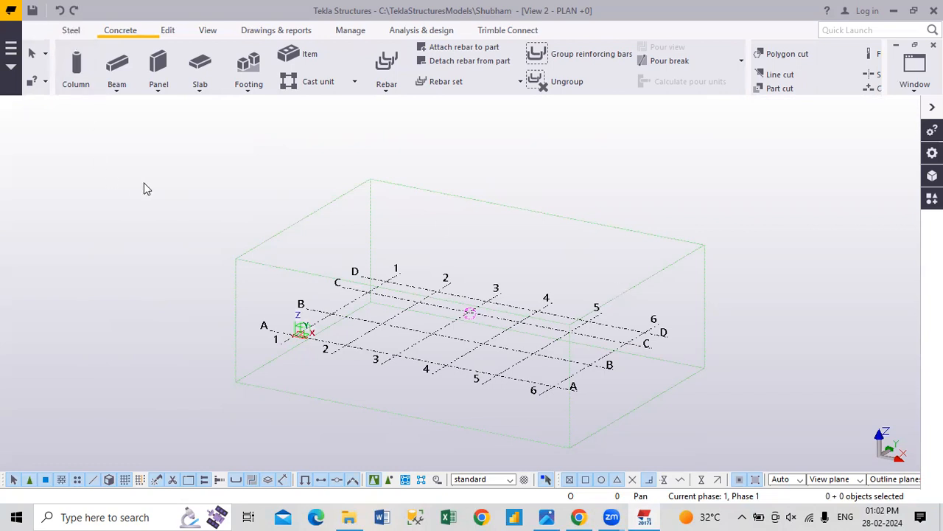
# Step: Show the steel modelling commands alongside the concrete ones and review the bolt command options
pyautogui.click(70, 33)
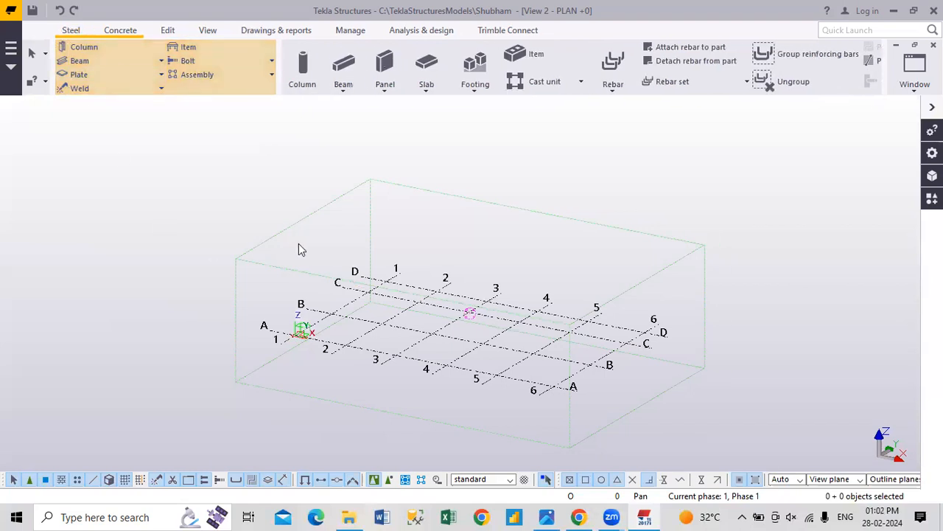
pyautogui.click(274, 62)
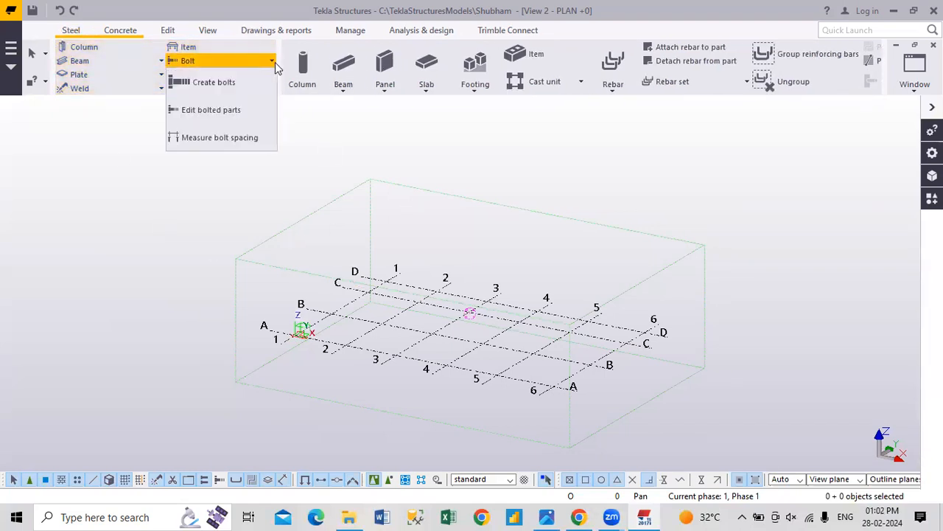
pyautogui.click(112, 188)
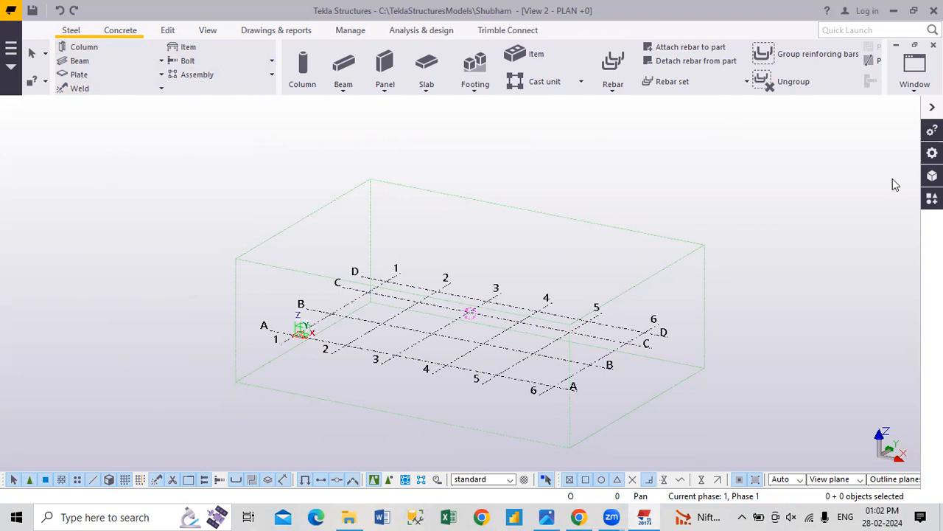
# Step: Reopen the Applications & components catalog, clear the "stair" search to show the component groups, and close the catalog
pyautogui.click(933, 198)
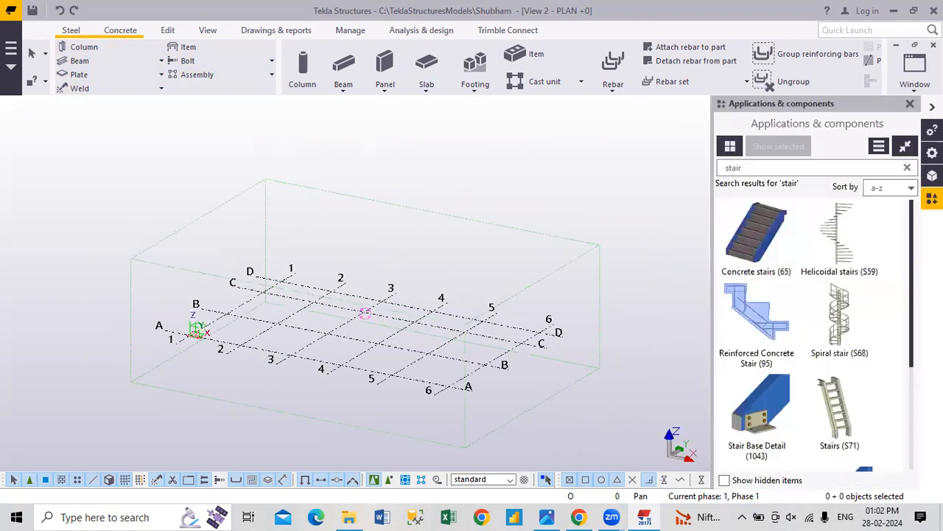
pyautogui.doubleClick(723, 168)
pyautogui.press('BackSpace')
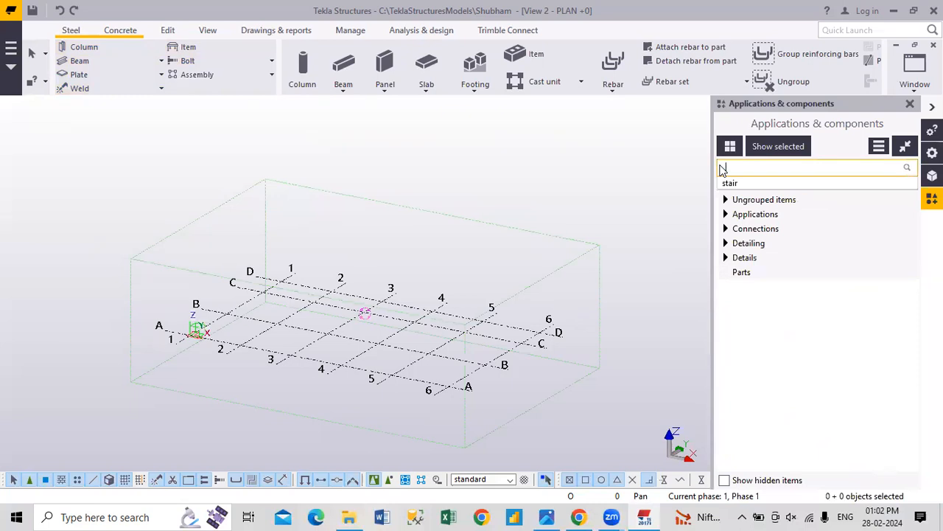
pyautogui.click(661, 174)
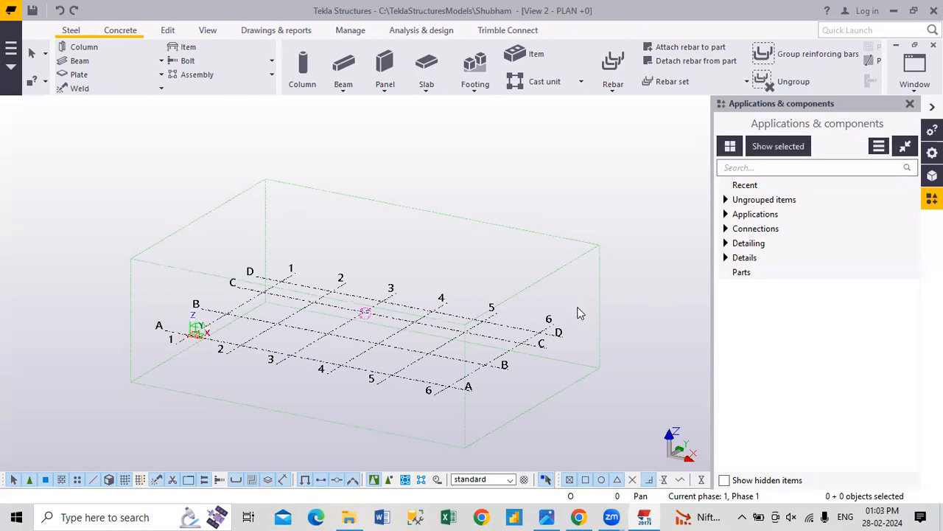
pyautogui.click(911, 104)
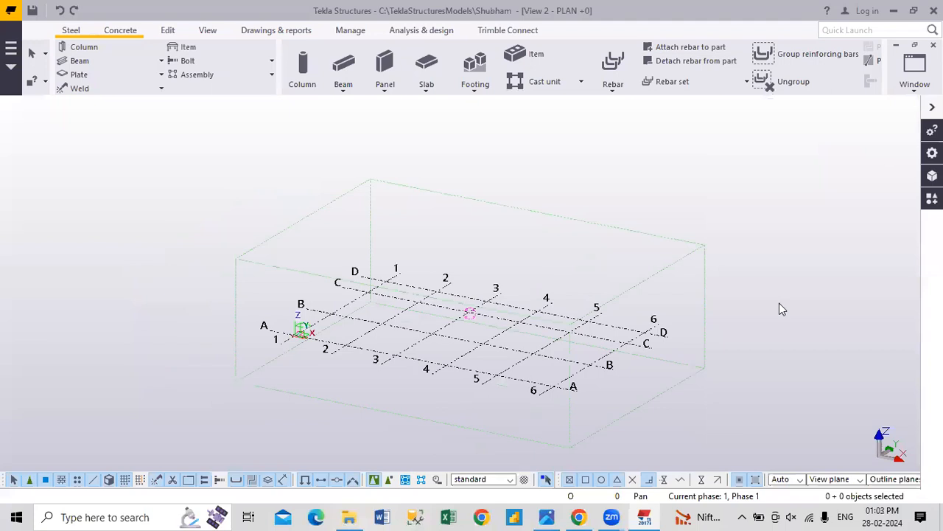